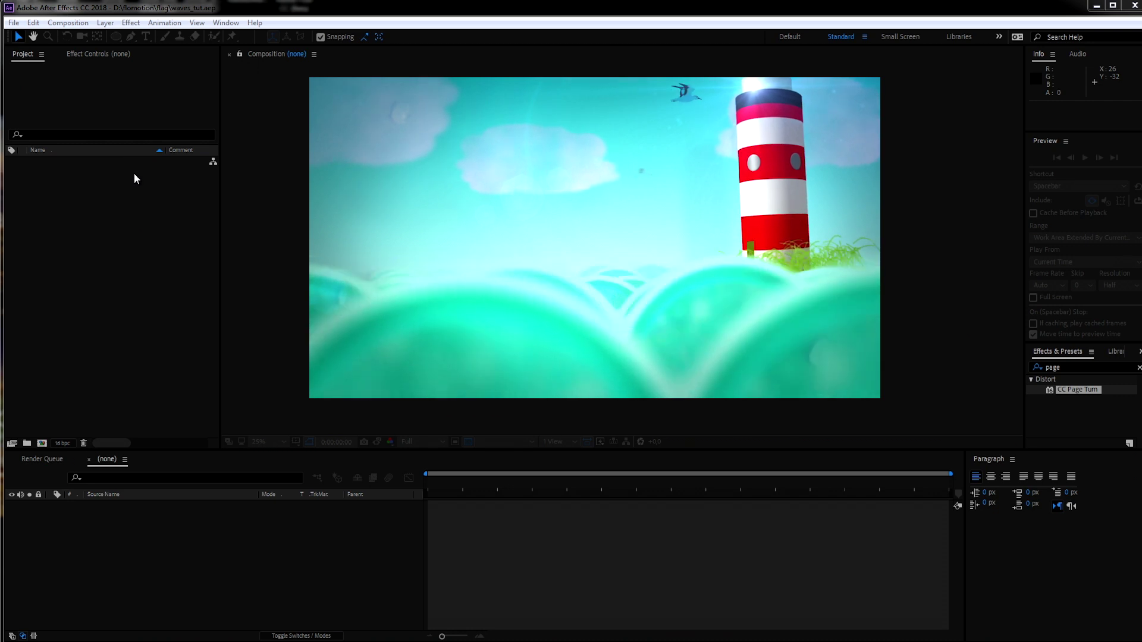
# Create a 1920×1080, 24 fps HDTV 1080 24 composition named Main
pyautogui.click(68, 23)
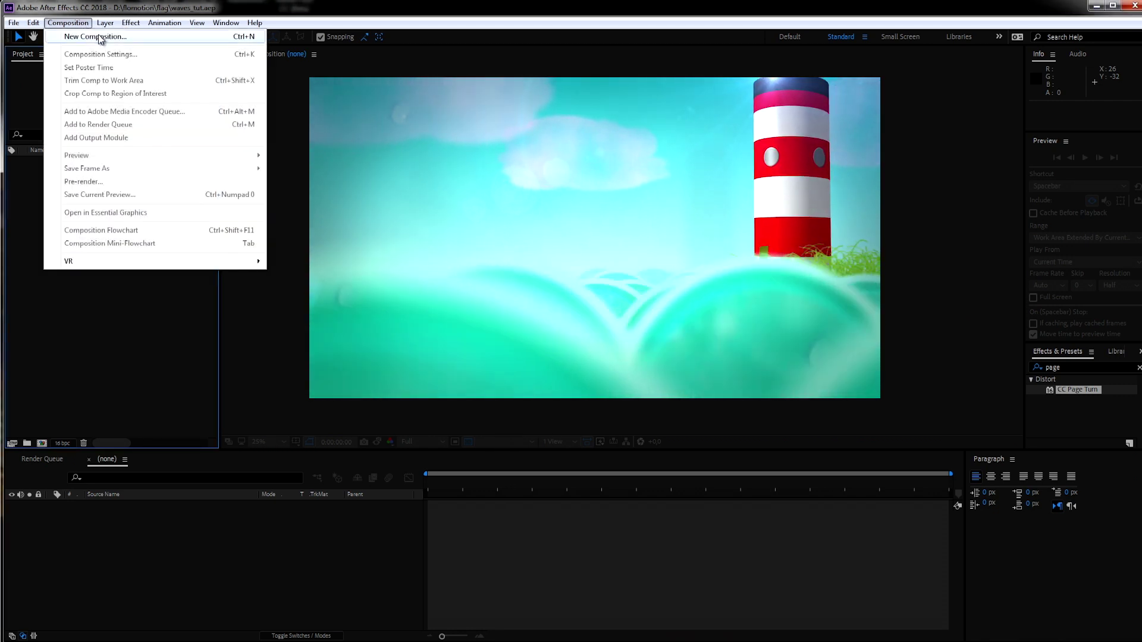
pyautogui.click(142, 38)
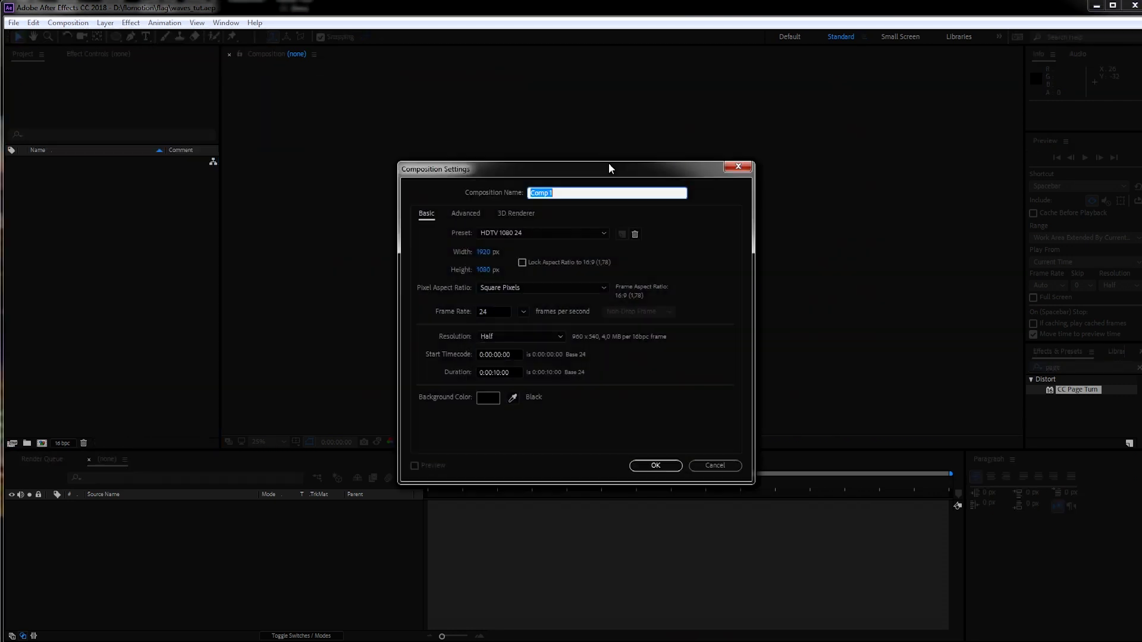
pyautogui.write('Main')
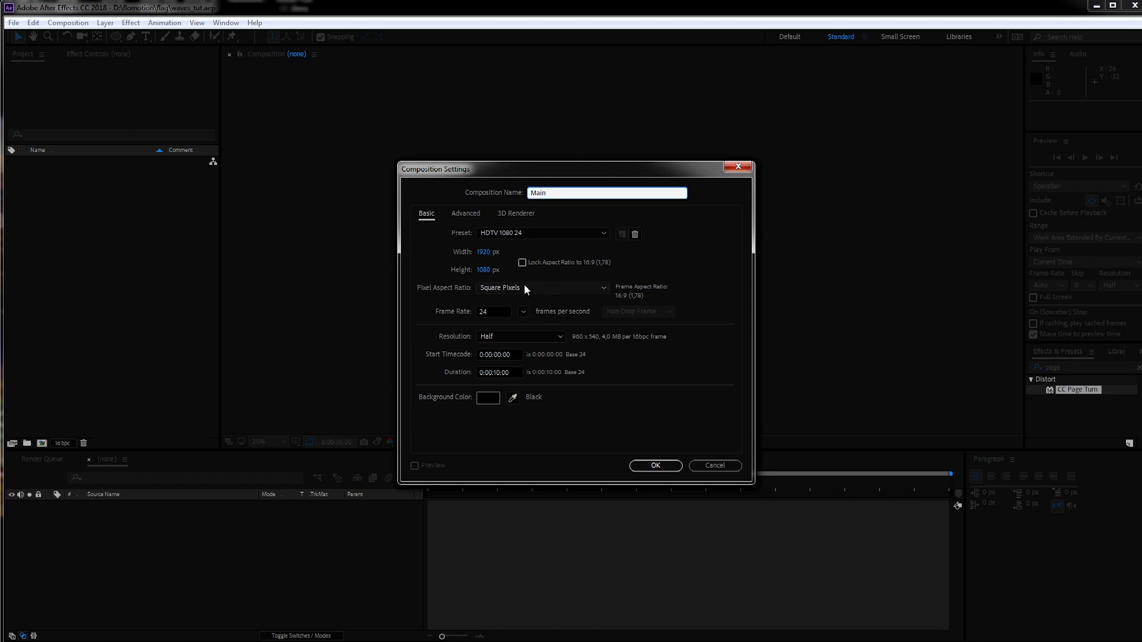
pyautogui.click(667, 469)
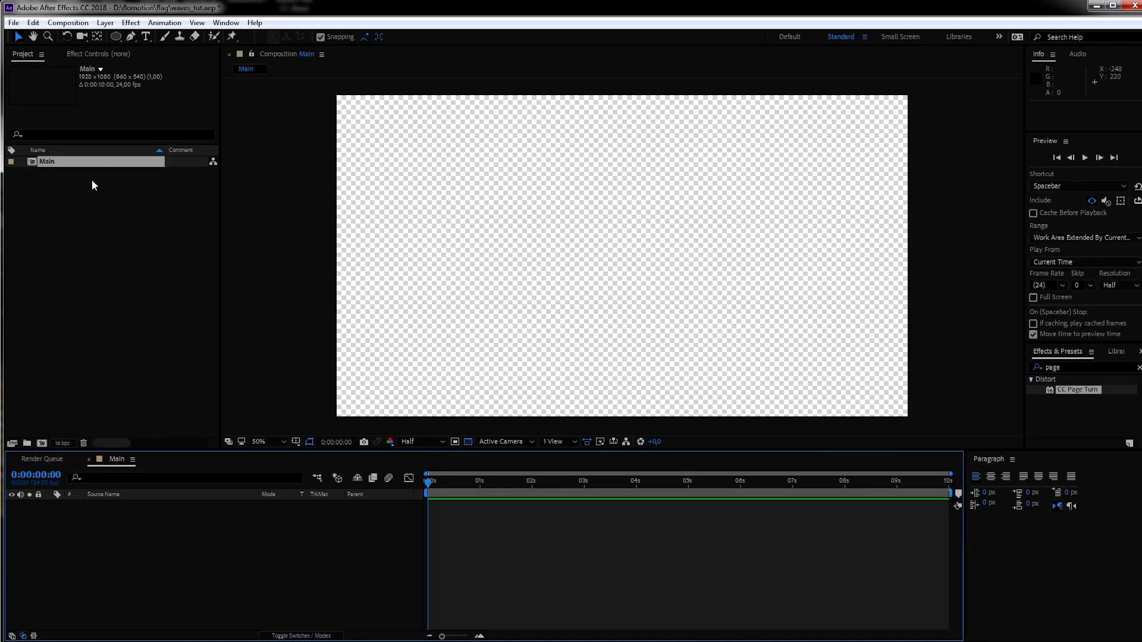
# Create Comp 1 at 4000 × 500 pixels with the aspect ratio lock off
pyautogui.click(82, 23)
pyautogui.click(88, 39)
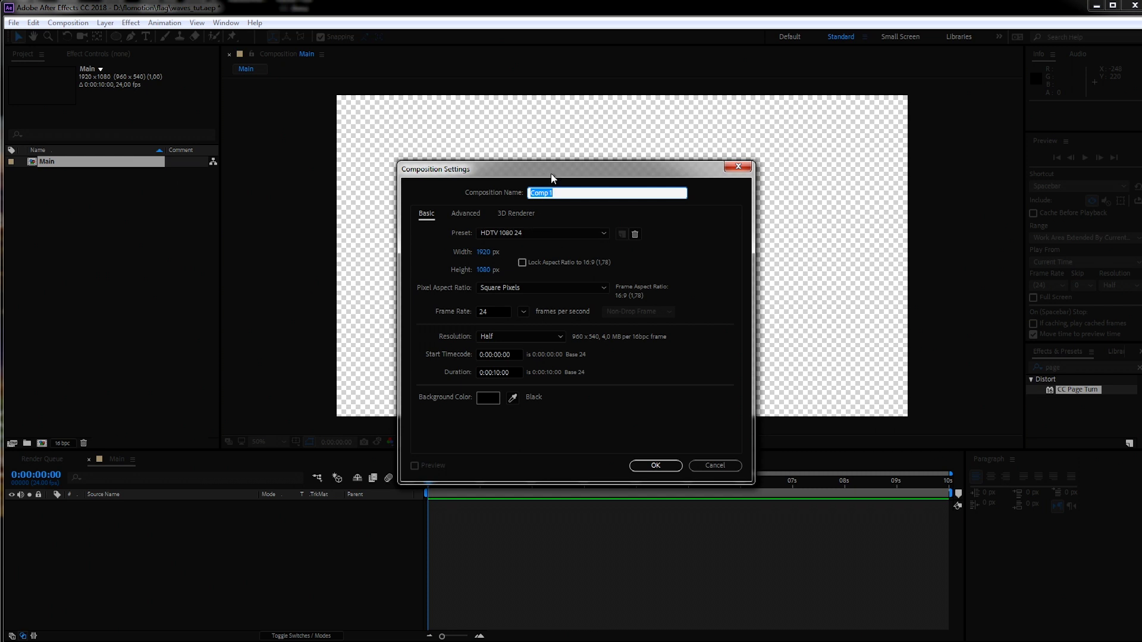
pyautogui.moveTo(550, 173); pyautogui.dragTo(623, 166)
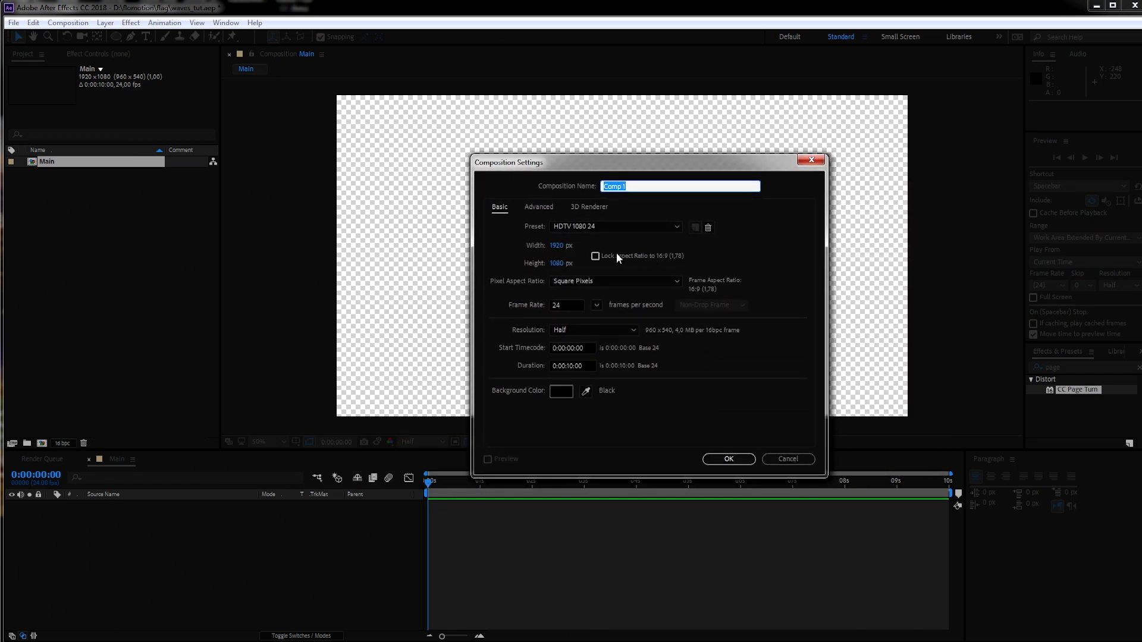
pyautogui.click(557, 245)
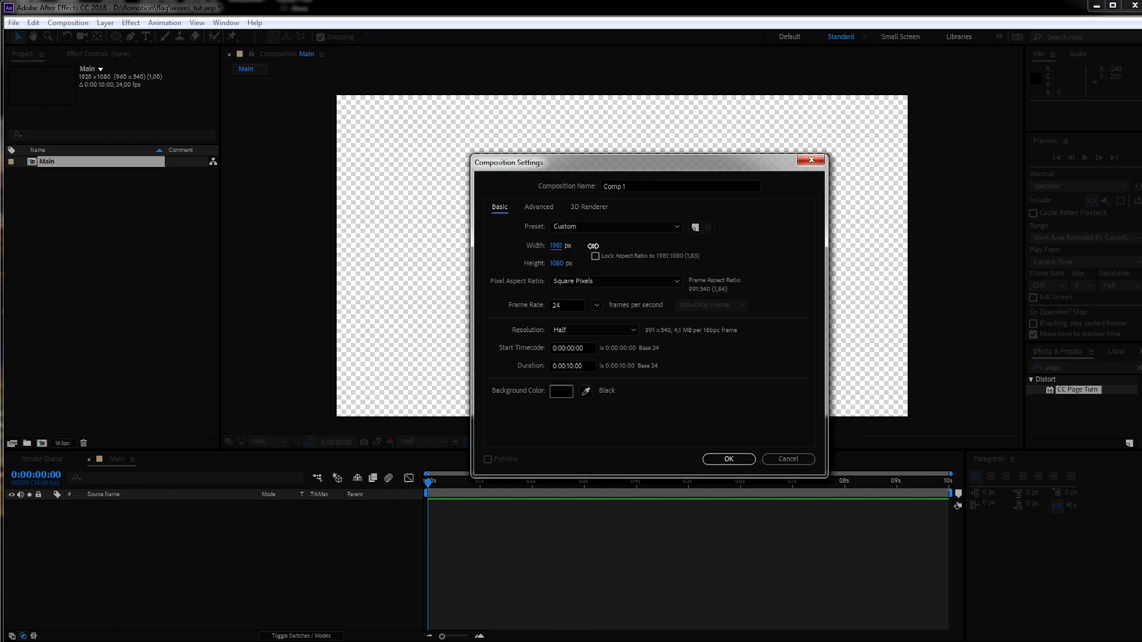
pyautogui.write('4000')
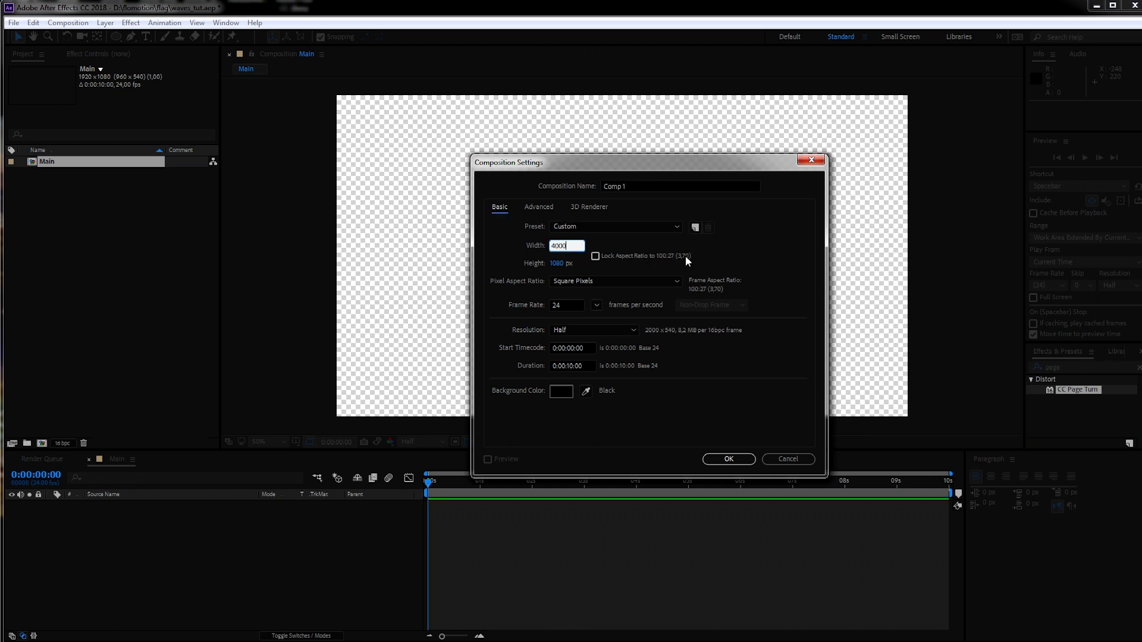
pyautogui.click(766, 244)
pyautogui.click(559, 263)
pyautogui.write('500')
pyautogui.press('Return')
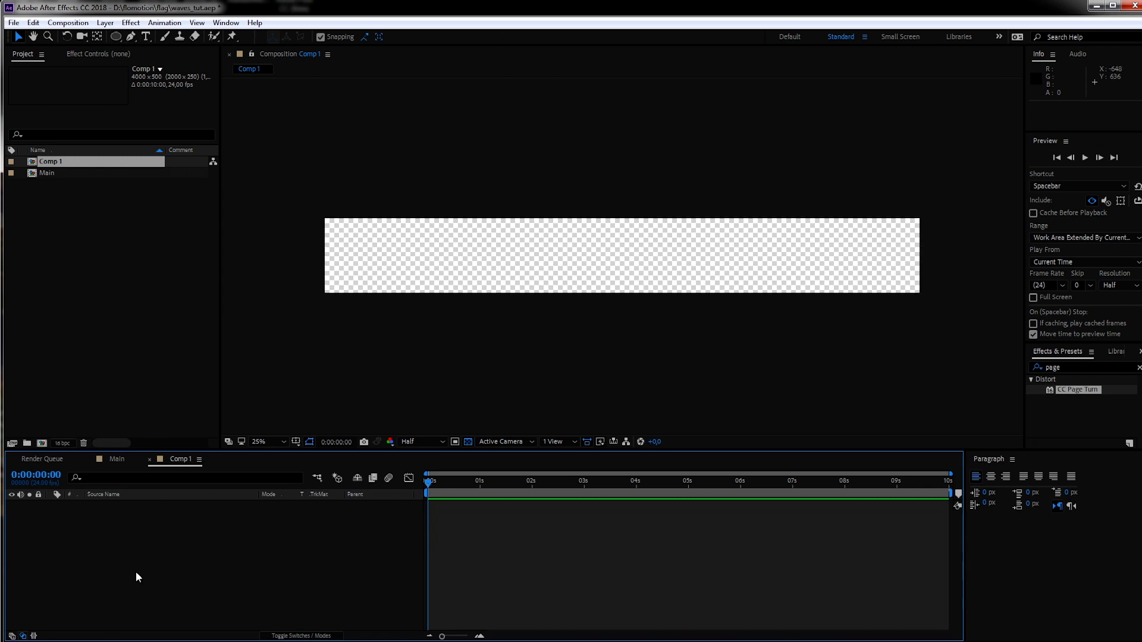
# Add a full-size cyan solid (hue 185), Cyan Solid 1, to Comp 1
pyautogui.hotkey('ctrl', 'y')
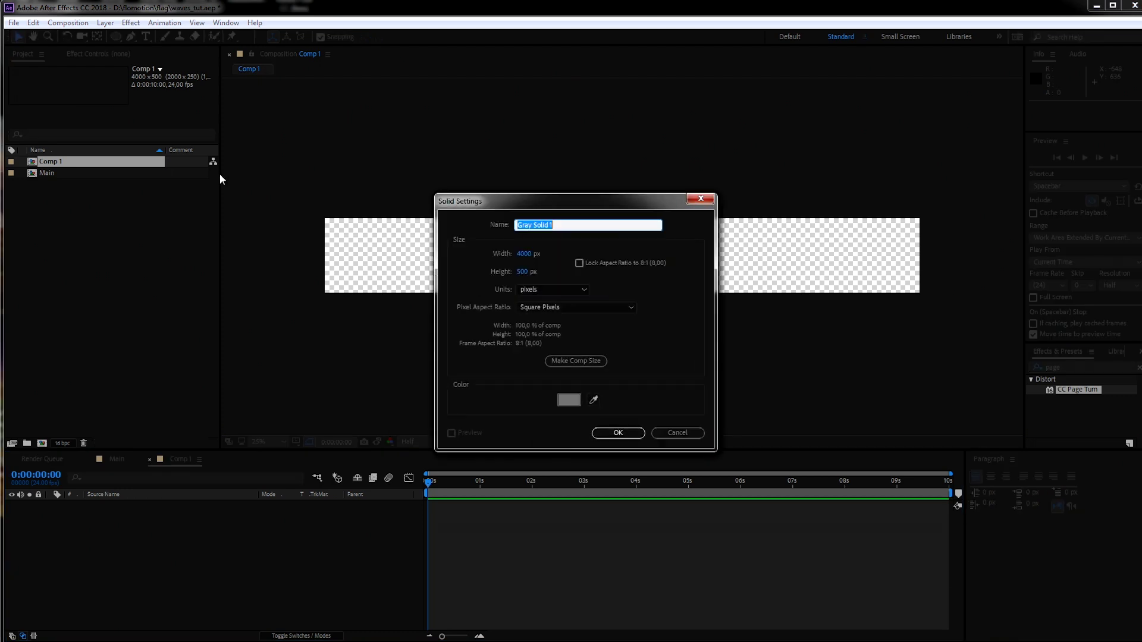
pyautogui.click(569, 400)
pyautogui.moveTo(600, 316)
pyautogui.mouseDown()
pyautogui.moveTo(600, 327)
pyautogui.moveTo(602, 241)
pyautogui.moveTo(584, 286)
pyautogui.mouseUp()
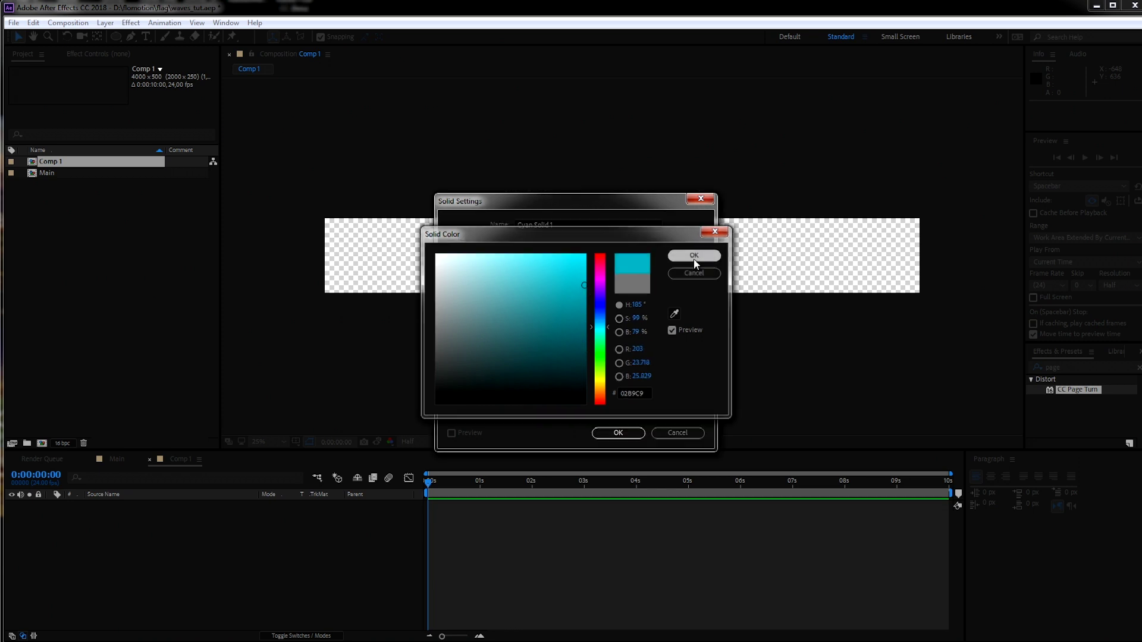
pyautogui.press('Return')
pyautogui.click(618, 432)
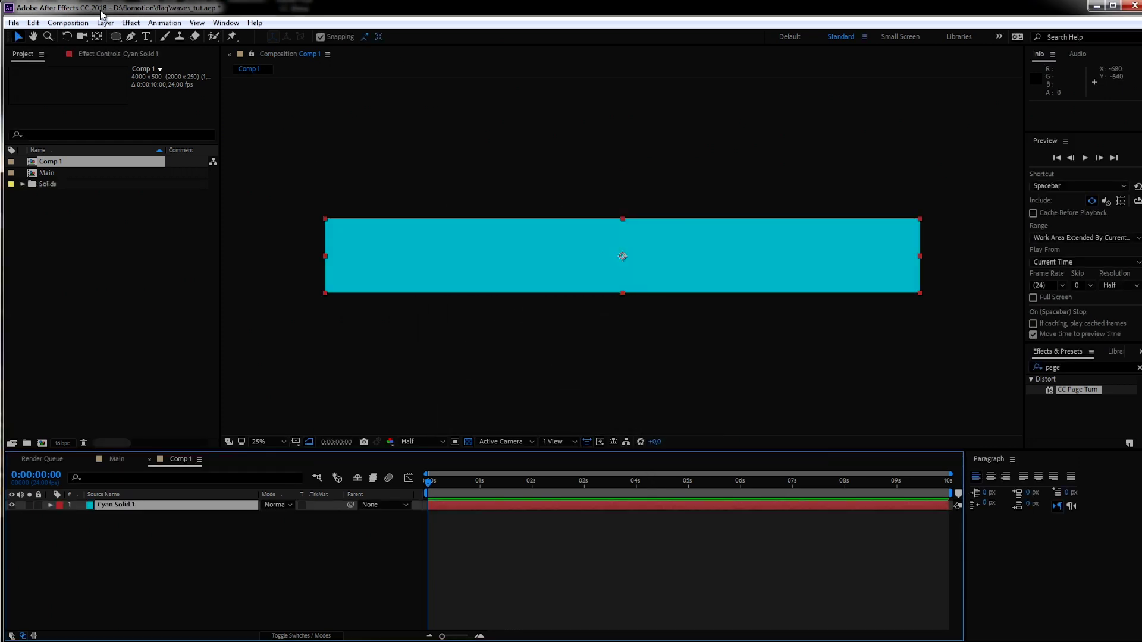
# Draw a rectangular mask trimming the cyan solid to a strip along its lower part
pyautogui.moveTo(116, 36); pyautogui.dragTo(194, 37)
pyautogui.moveTo(309, 265); pyautogui.dragTo(940, 338)
pyautogui.press('.')
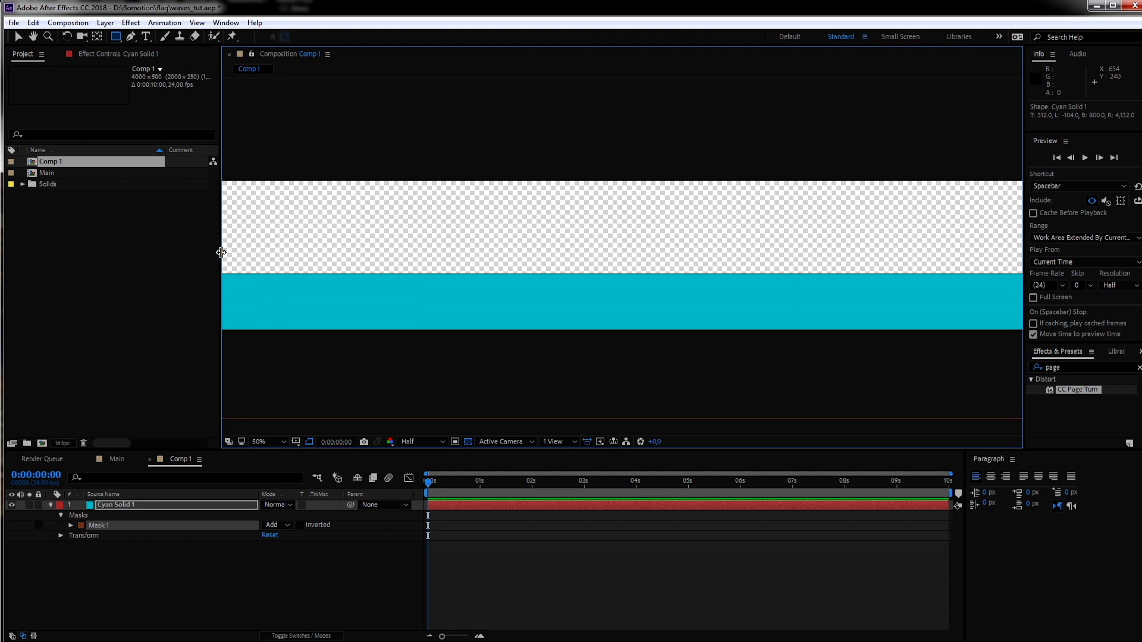
pyautogui.moveTo(221, 253); pyautogui.dragTo(129, 247)
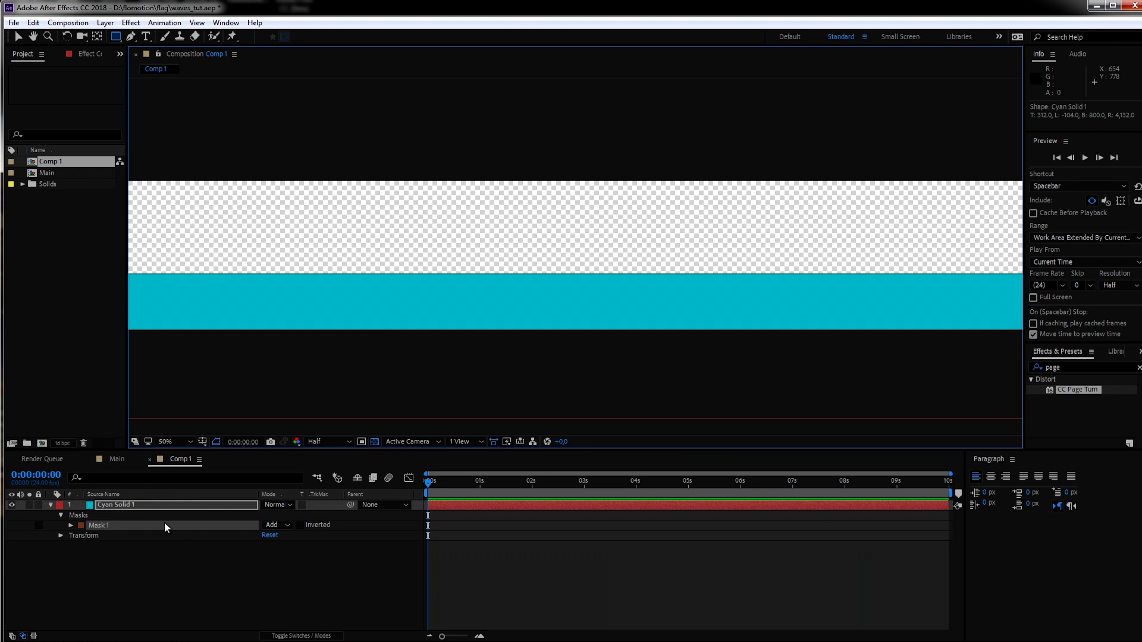
pyautogui.click(304, 339)
pyautogui.click(290, 551)
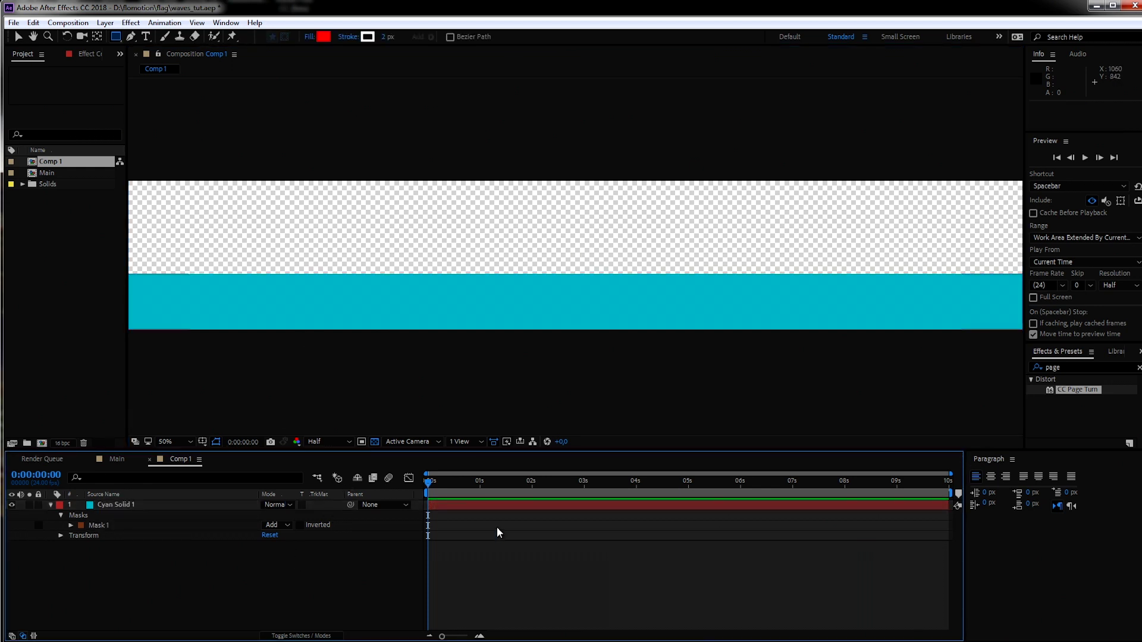
pyautogui.click(373, 376)
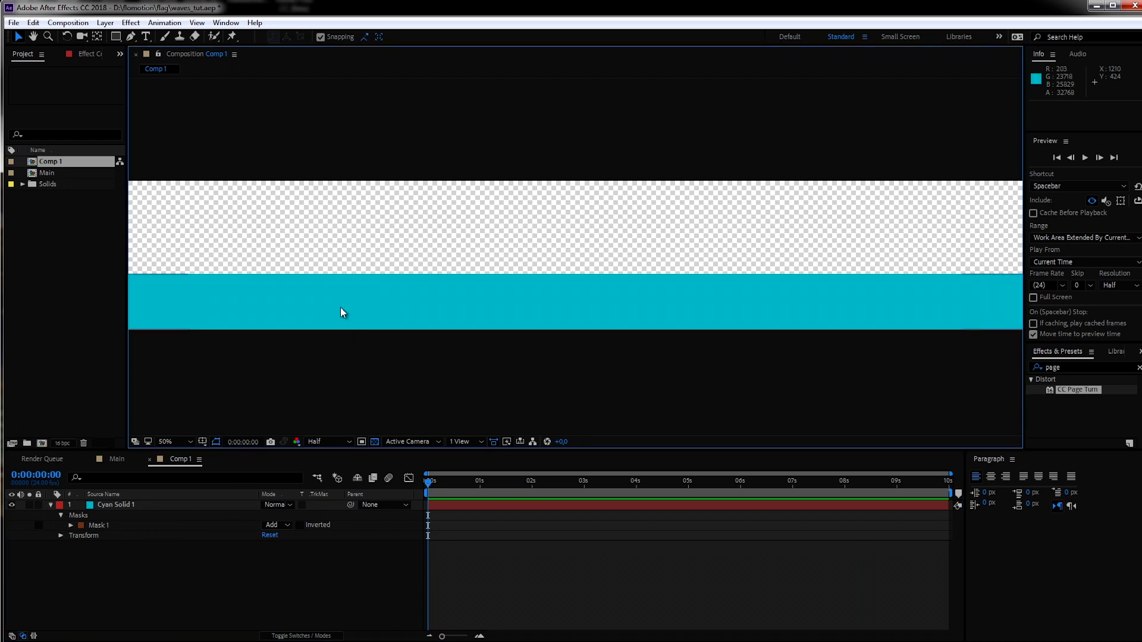
pyautogui.press('h')
pyautogui.moveTo(336, 307); pyautogui.dragTo(630, 308)
pyautogui.press('v')
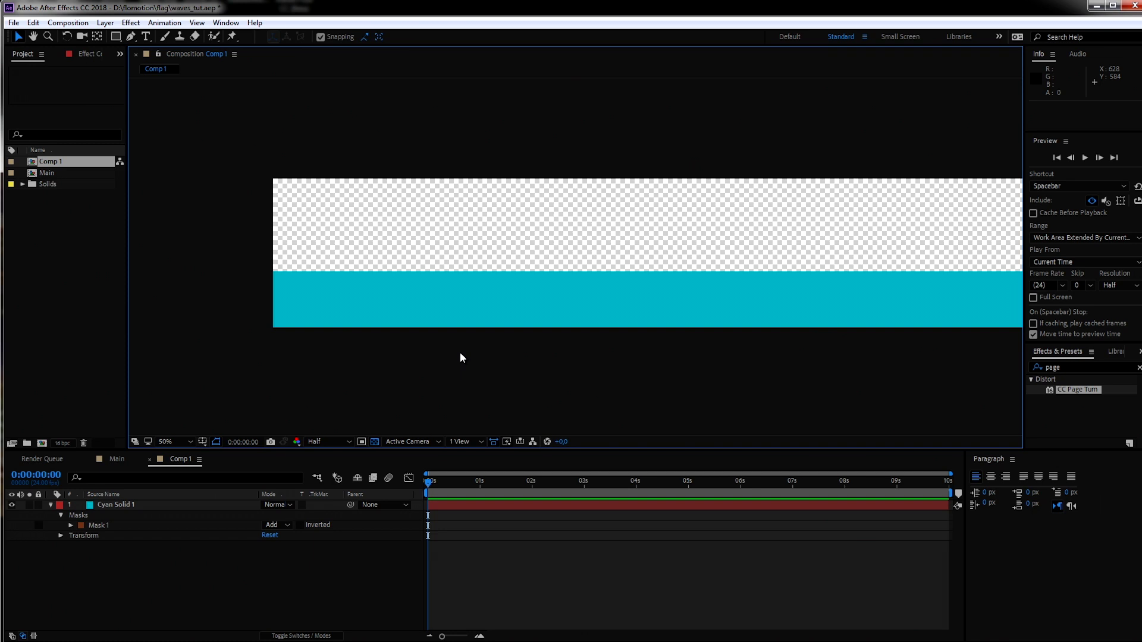
# Draw a centred circle mask on the top edge of the cyan strip
pyautogui.press('q')
pyautogui.press('q')
pyautogui.press('q')
pyautogui.click(117, 512)
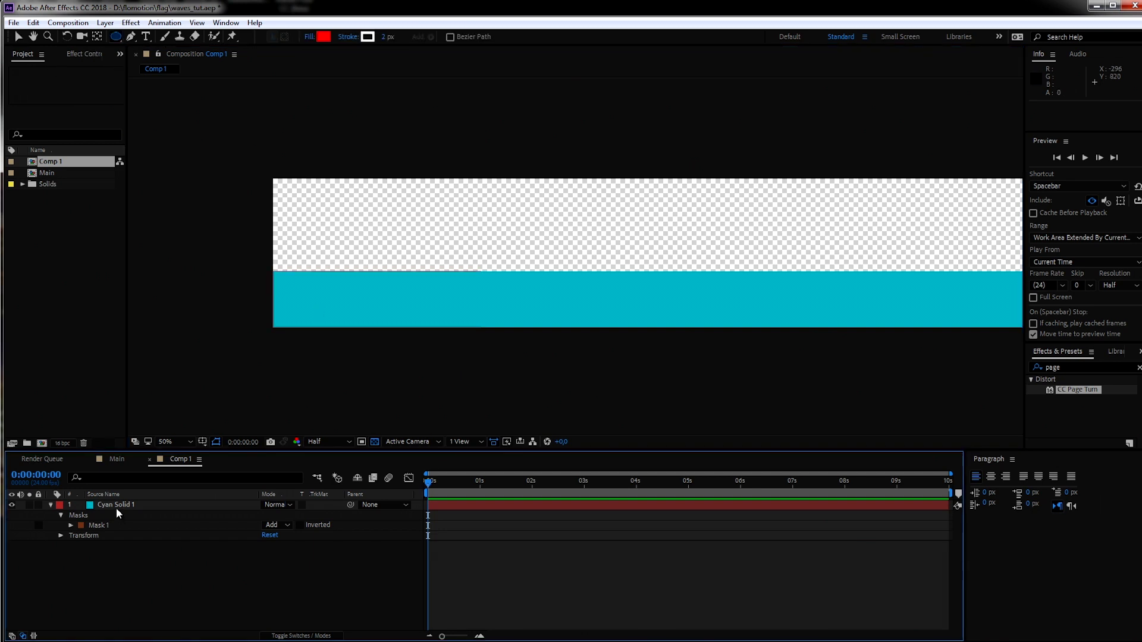
pyautogui.click(116, 505)
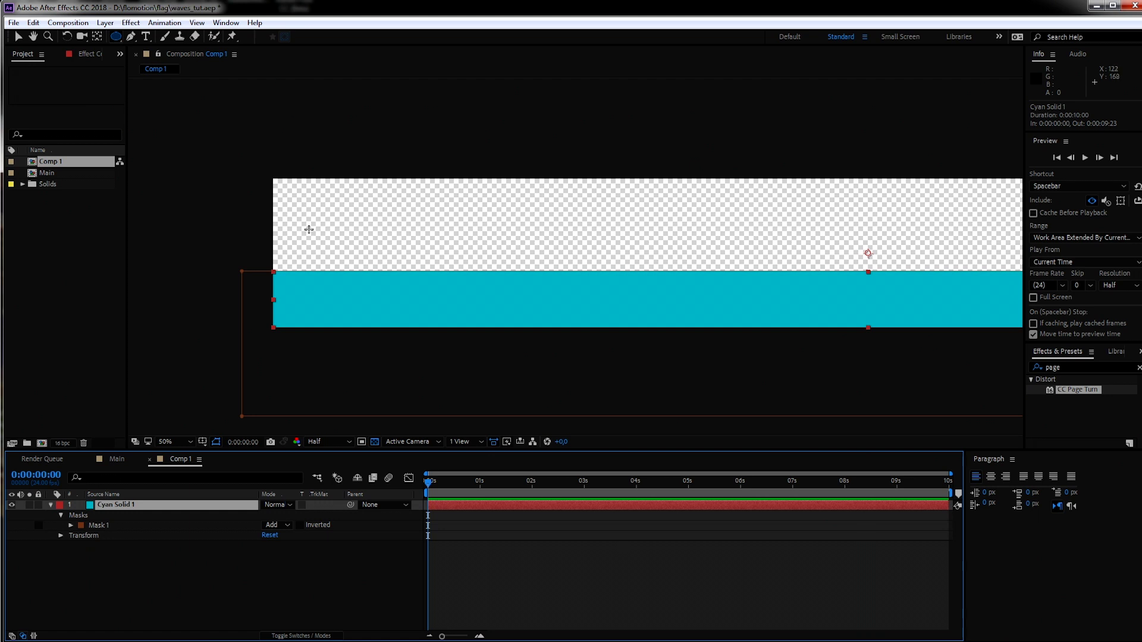
pyautogui.moveTo(295, 231); pyautogui.dragTo(318, 245)
pyautogui.press('ctrl')
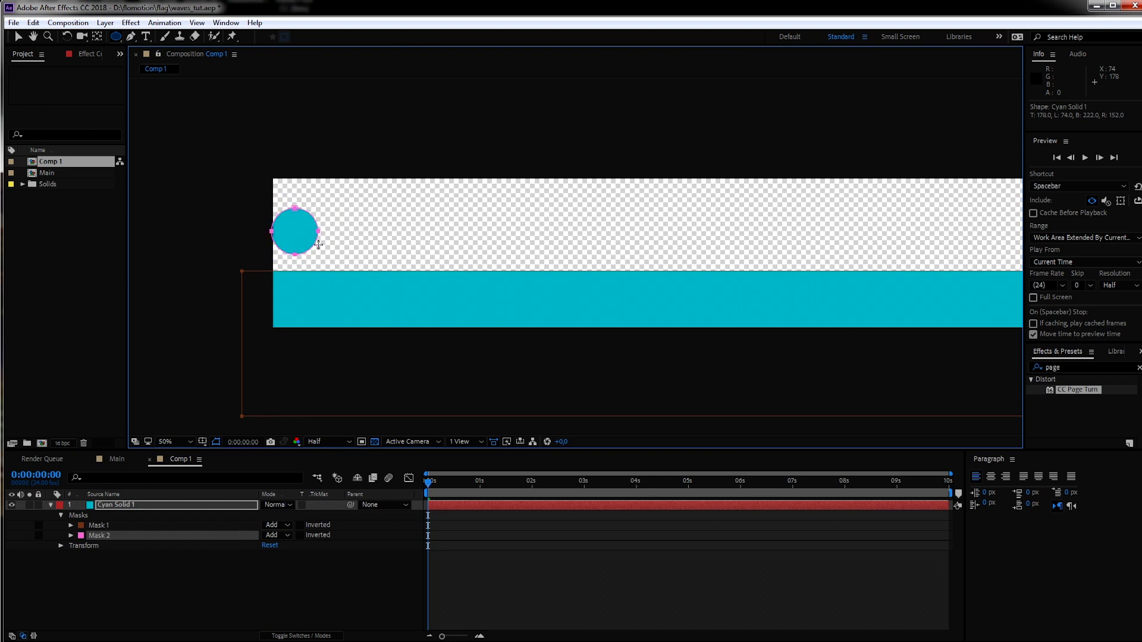
pyautogui.moveTo(319, 244); pyautogui.dragTo(321, 279)
pyautogui.press('v')
pyautogui.click(105, 537)
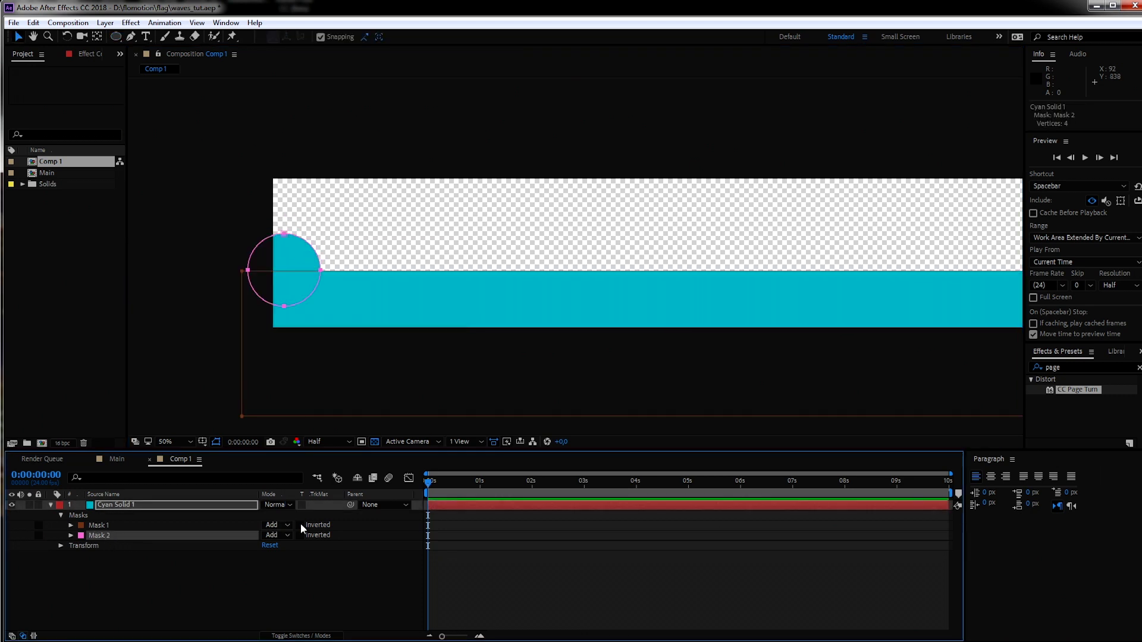
# Duplicate the circle and shift copies right, building a row of eight circle masks
pyautogui.hotkey('ctrl', 'd')
pyautogui.press('q')
pyautogui.hotkey('shift', 'Right')
pyautogui.hotkey('shift', 'Right')
pyautogui.hotkey('shift', 'Right')
pyautogui.hotkey('shift', 'Right')
pyautogui.hotkey('shift', 'Right')
pyautogui.hotkey('shift', 'Right')
pyautogui.hotkey('shift', 'Right')
pyautogui.hotkey('shift', 'Right')
pyautogui.hotkey('shift', 'Right')
pyautogui.hotkey('shift', 'Right')
pyautogui.hotkey('shift', 'Right')
pyautogui.hotkey('shift', 'Right')
pyautogui.hotkey('ctrl', 'd')
pyautogui.hotkey('shift', 'Right')
pyautogui.hotkey('shift', 'Right')
pyautogui.hotkey('shift', 'Right')
pyautogui.hotkey('shift', 'Right')
pyautogui.hotkey('shift', 'Right')
pyautogui.hotkey('shift', 'Right')
pyautogui.hotkey('shift', 'Right')
pyautogui.hotkey('shift', 'Right')
pyautogui.hotkey('shift', 'Right')
pyautogui.hotkey('shift', 'Right')
pyautogui.hotkey('shift', 'Right')
pyautogui.hotkey('shift', 'Right')
pyautogui.hotkey('ctrl', 'd')
pyautogui.hotkey('shift', 'Right')
pyautogui.hotkey('shift', 'Right')
pyautogui.hotkey('shift', 'Right')
pyautogui.hotkey('shift', 'Right')
pyautogui.hotkey('shift', 'Right')
pyautogui.hotkey('shift', 'Right')
pyautogui.hotkey('shift', 'Right')
pyautogui.hotkey('shift', 'Right')
pyautogui.hotkey('shift', 'Right')
pyautogui.hotkey('shift', 'Right')
pyautogui.hotkey('shift', 'Right')
pyautogui.hotkey('shift', 'Right')
pyautogui.keyDown('shift'); pyautogui.click(118, 565); pyautogui.keyUp('shift')
pyautogui.hotkey('ctrl', 'd')
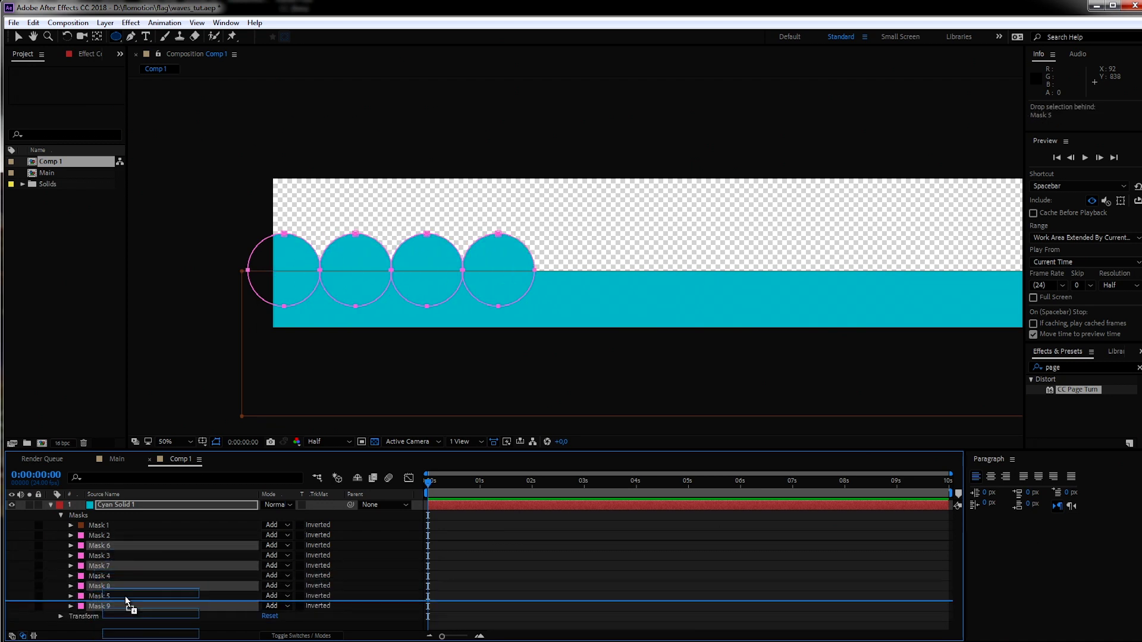
pyautogui.hotkey('shift', 'Right')
pyautogui.hotkey('shift', 'Right')
pyautogui.hotkey('shift', 'Right')
pyautogui.hotkey('shift', 'Right')
pyautogui.hotkey('shift', 'Right')
pyautogui.hotkey('shift', 'Right')
pyautogui.hotkey('shift', 'Right')
pyautogui.hotkey('shift', 'Right')
pyautogui.hotkey('shift', 'Right')
pyautogui.hotkey('shift', 'Right')
pyautogui.hotkey('shift', 'Right')
pyautogui.hotkey('shift', 'Right')
pyautogui.hotkey('shift', 'Right')
pyautogui.hotkey('shift', 'Right')
pyautogui.hotkey('shift', 'Right')
pyautogui.hotkey('shift', 'Right')
pyautogui.hotkey('shift', 'Right')
pyautogui.hotkey('shift', 'Right')
pyautogui.hotkey('shift', 'Right')
pyautogui.hotkey('shift', 'Right')
pyautogui.hotkey('shift', 'Right')
pyautogui.hotkey('shift', 'Right')
pyautogui.hotkey('shift', 'Right')
pyautogui.hotkey('shift', 'Right')
pyautogui.hotkey('shift', 'Right')
pyautogui.hotkey('shift', 'Right')
pyautogui.hotkey('shift', 'Right')
pyautogui.hotkey('shift', 'Right')
pyautogui.hotkey('shift', 'Right')
pyautogui.hotkey('shift', 'Right')
pyautogui.hotkey('shift', 'Right')
pyautogui.hotkey('shift', 'Right')
pyautogui.hotkey('shift', 'Right')
pyautogui.hotkey('shift', 'Right')
pyautogui.hotkey('shift', 'Right')
pyautogui.hotkey('shift', 'Right')
pyautogui.hotkey('shift', 'Right')
pyautogui.hotkey('shift', 'Right')
pyautogui.hotkey('shift', 'Right')
pyautogui.hotkey('shift', 'Right')
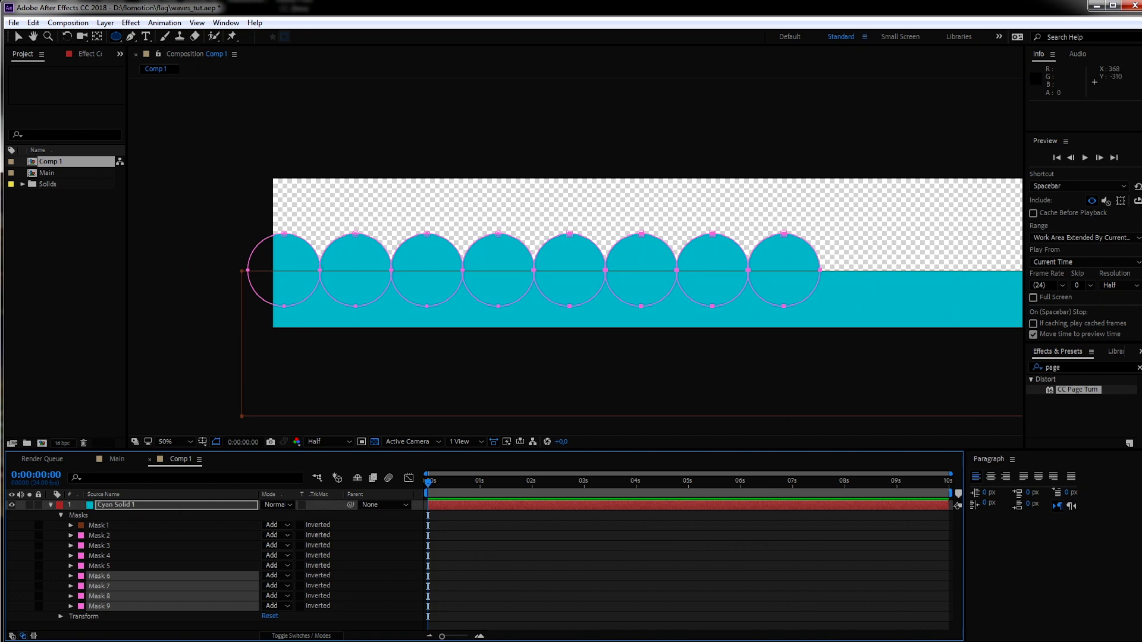
# Duplicate Masks 2–9 to carry the circles across the rest of the strip
pyautogui.click(18, 36)
pyautogui.moveTo(724, 145); pyautogui.dragTo(576, 141)
pyautogui.press('.')
pyautogui.click(92, 535)
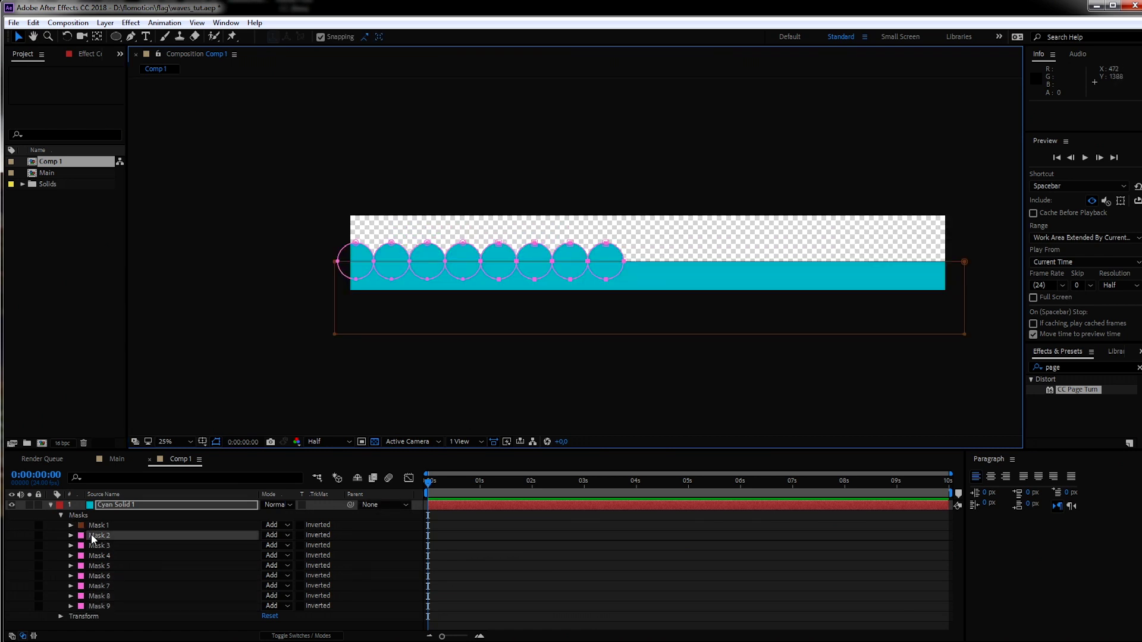
pyautogui.keyDown('shift'); pyautogui.click(109, 605); pyautogui.keyUp('shift')
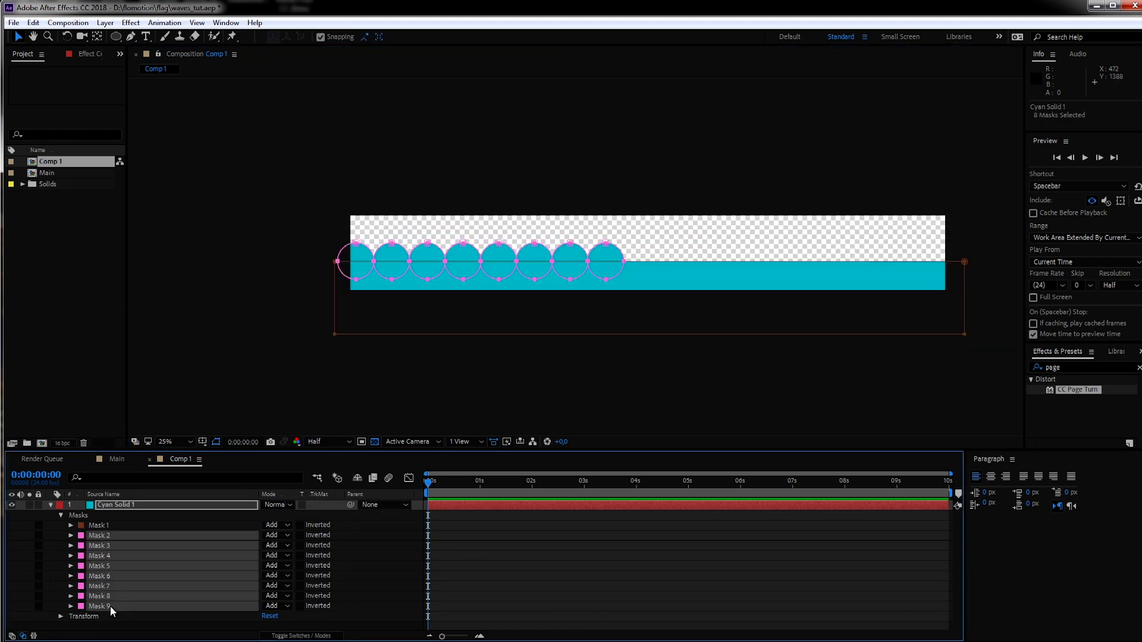
pyautogui.hotkey('ctrl', 'd')
pyautogui.scroll(-2, 108, 533)
pyautogui.moveTo(115, 516); pyautogui.dragTo(134, 608)
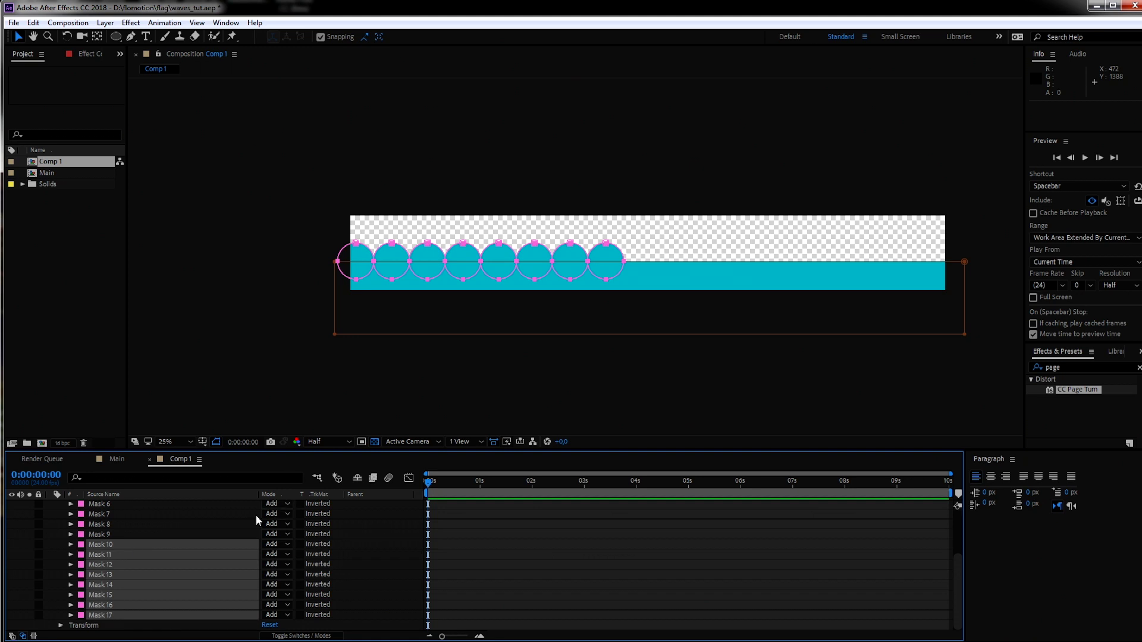
pyautogui.click(119, 606)
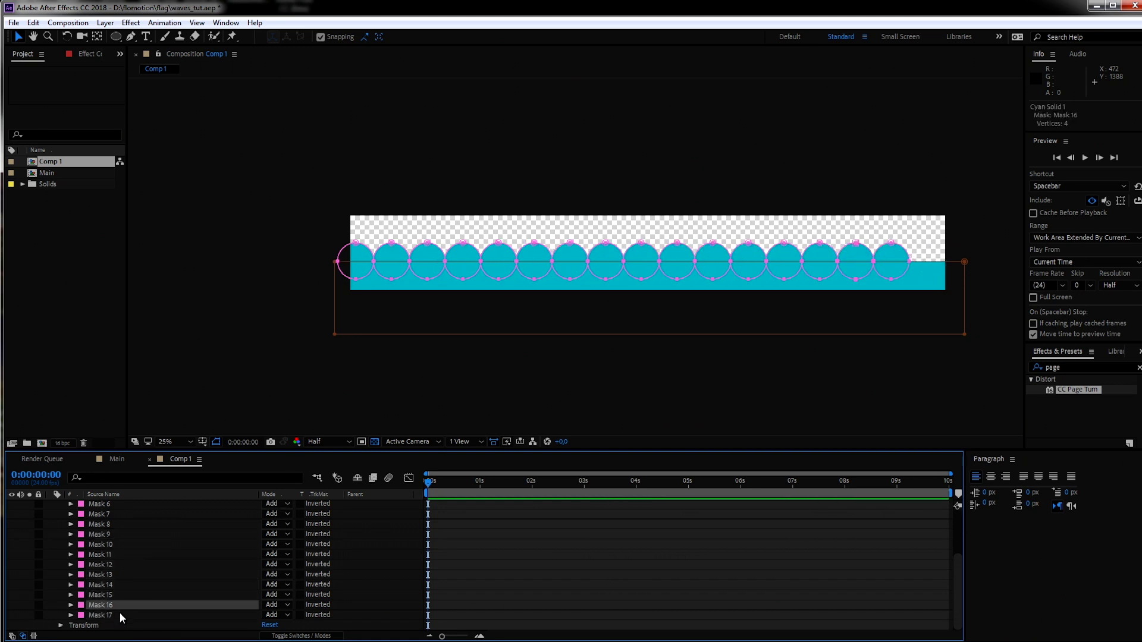
pyautogui.click(119, 615)
pyautogui.press('F2')
pyautogui.press('.')
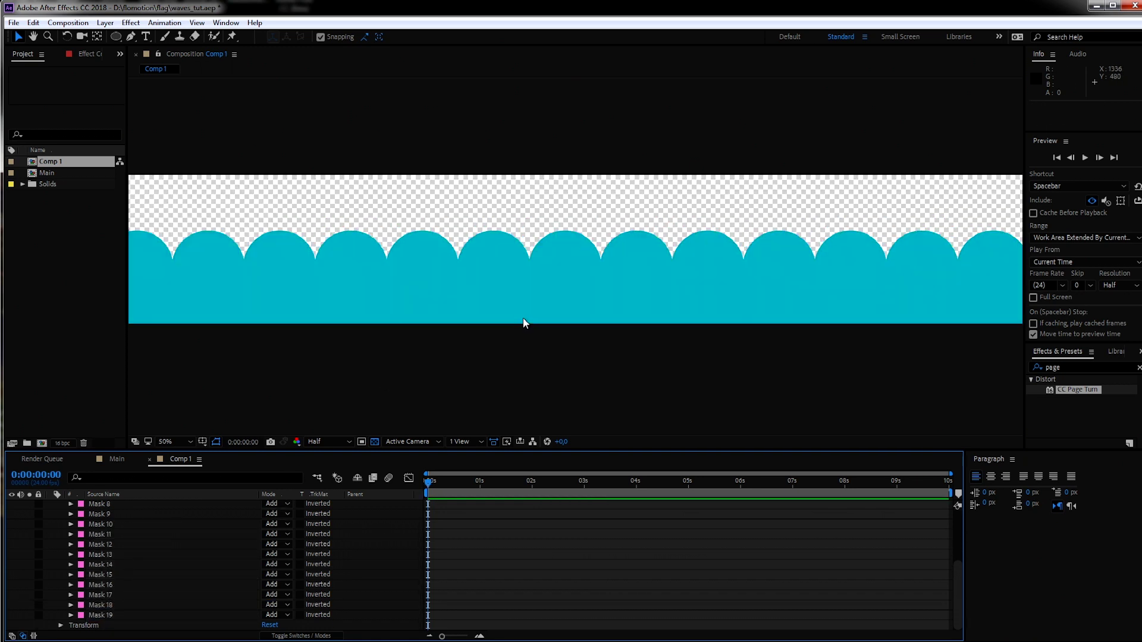
pyautogui.scroll(5, 56, 518)
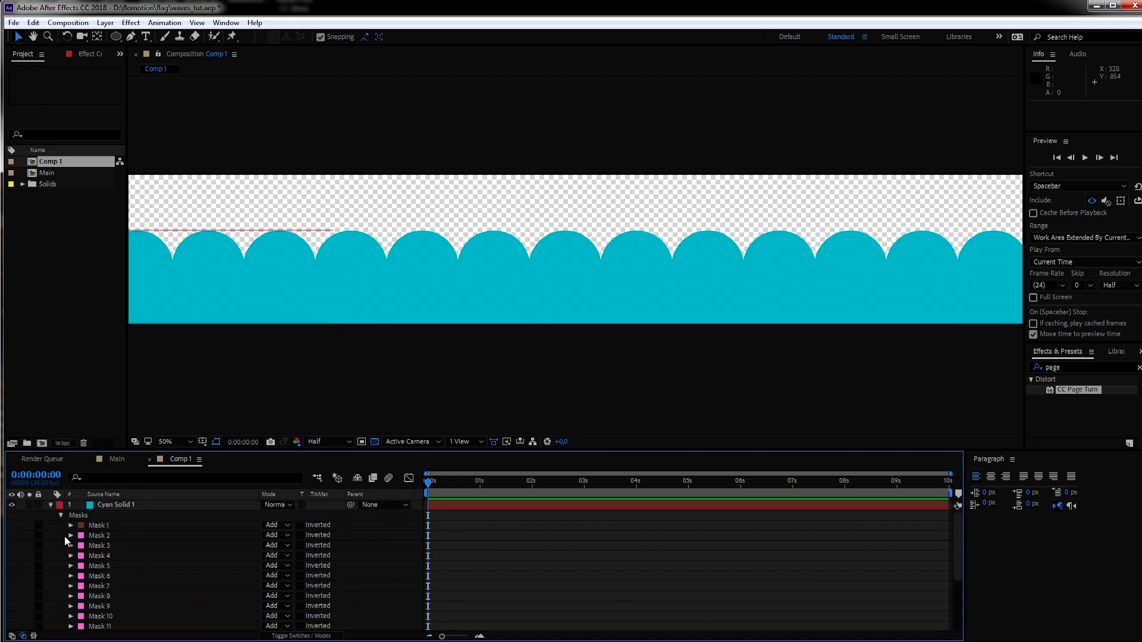
# Apply the Gradient Ramp effect to Cyan Solid 1
pyautogui.click(51, 505)
pyautogui.click(118, 505)
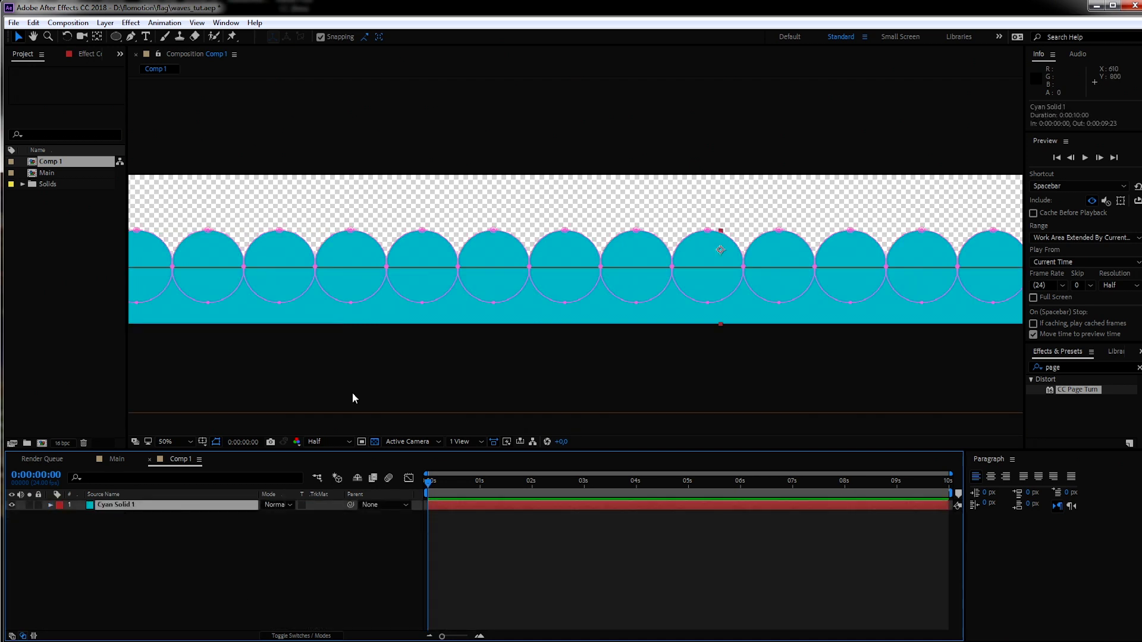
pyautogui.click(1086, 367)
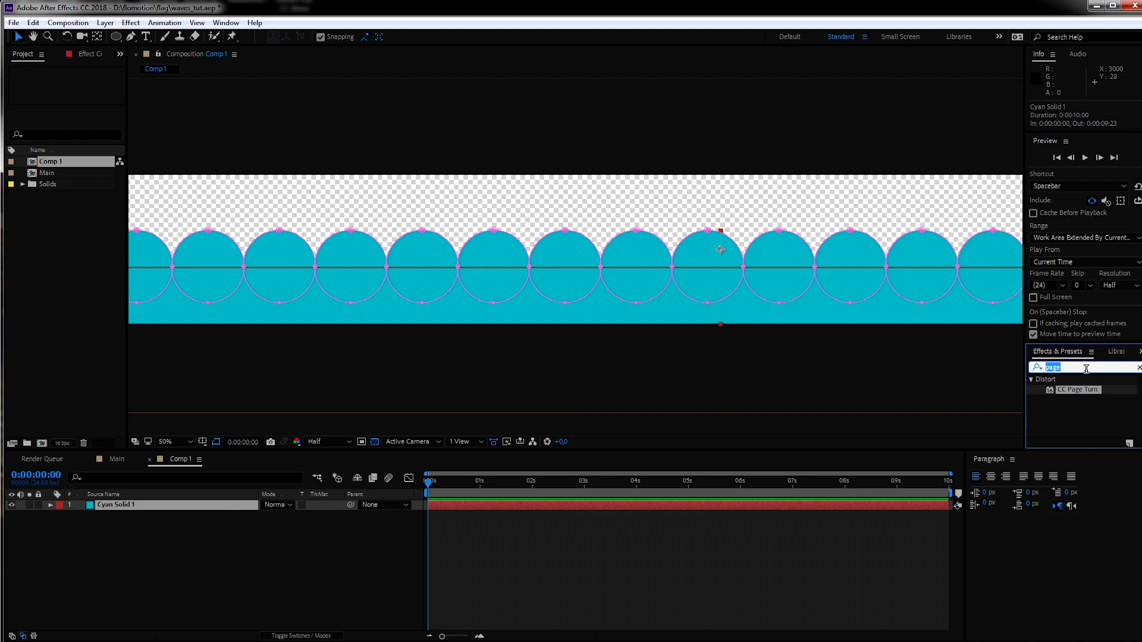
pyautogui.write('ramp')
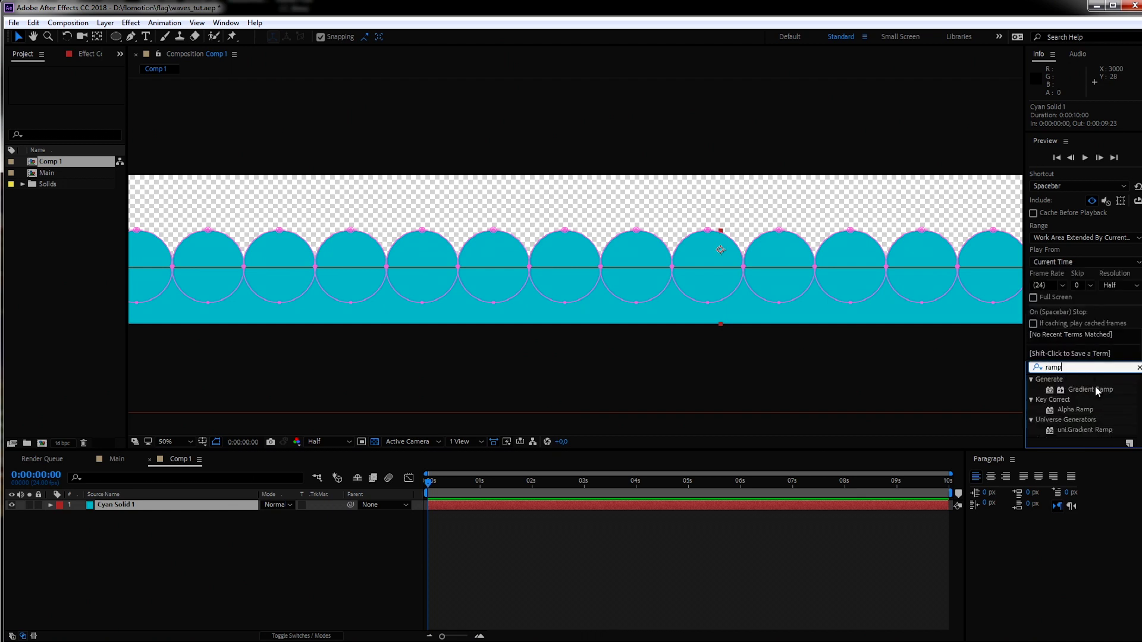
pyautogui.moveTo(1101, 394); pyautogui.dragTo(502, 512)
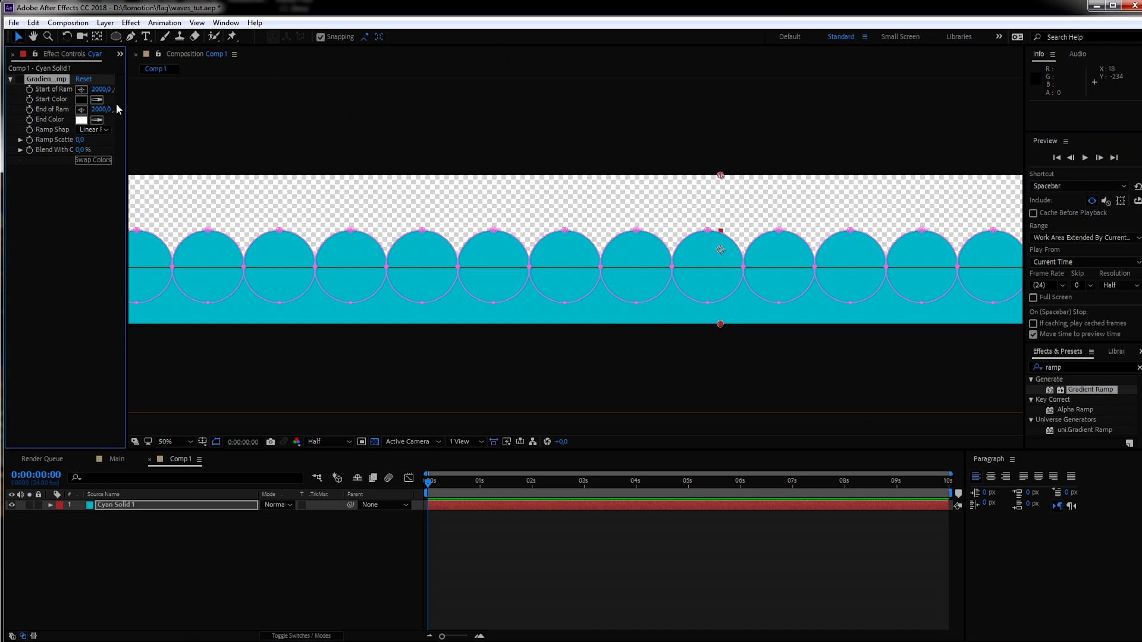
# Set the ramp's Start Color to the sampled wave cyan and End Color to a paler cyan
pyautogui.click(97, 100)
pyautogui.click(261, 311)
pyautogui.click(83, 121)
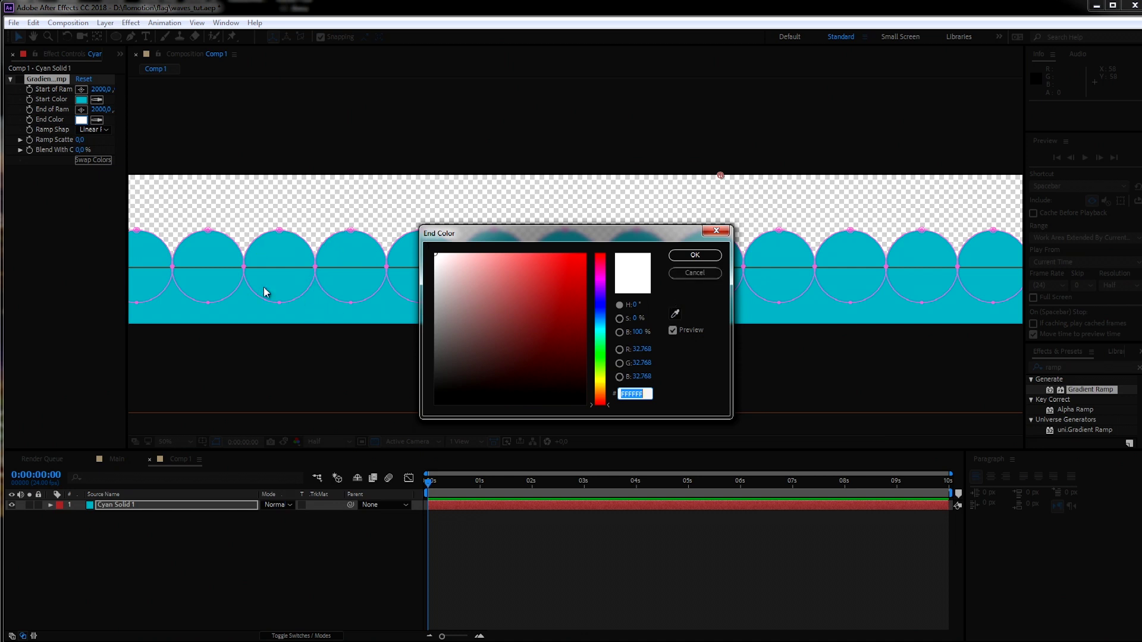
pyautogui.click(708, 275)
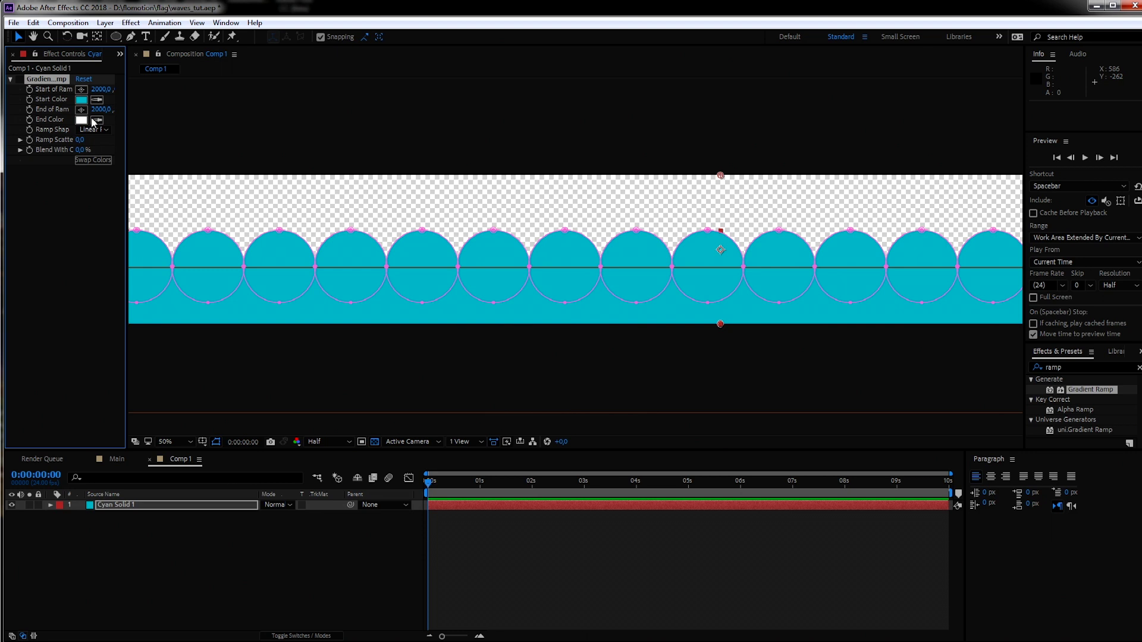
pyautogui.click(96, 122)
pyautogui.click(82, 100)
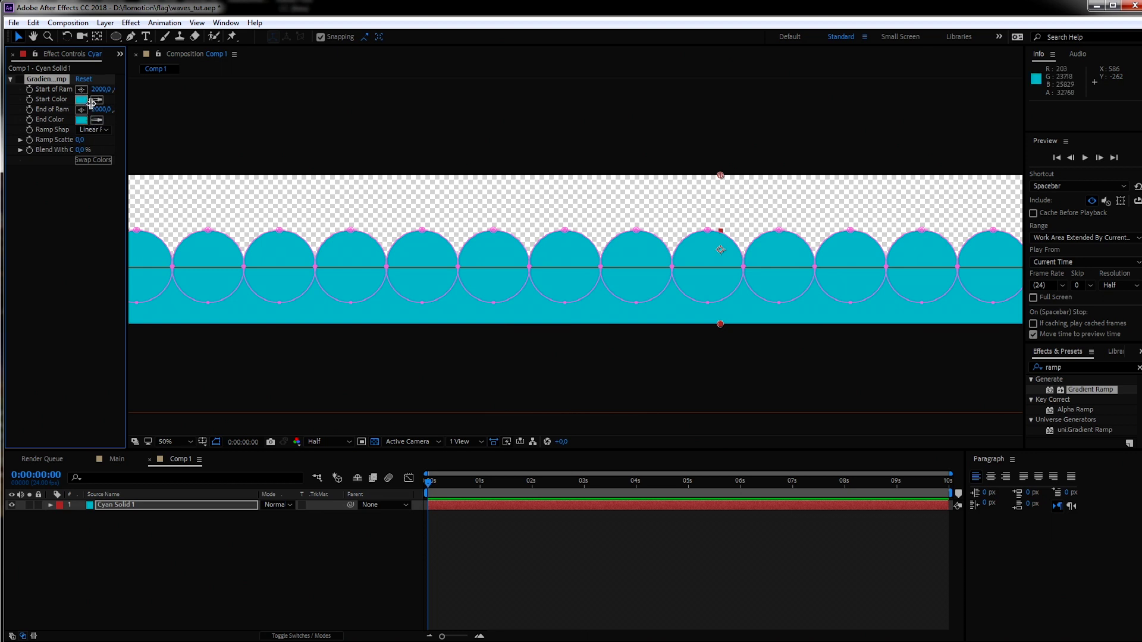
pyautogui.click(81, 120)
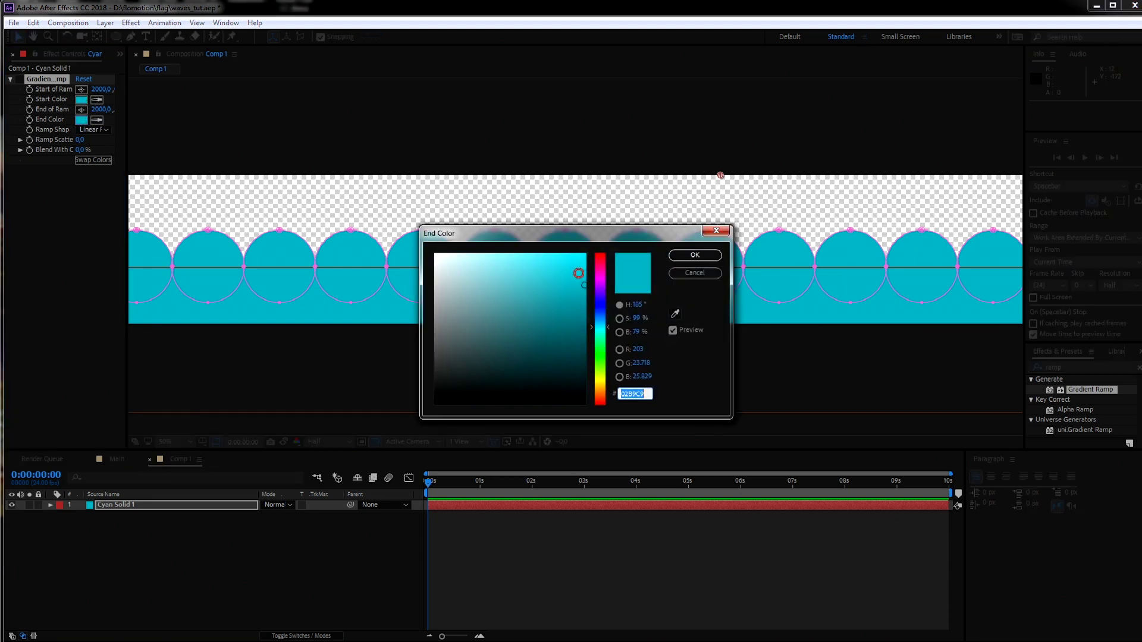
pyautogui.moveTo(574, 282); pyautogui.dragTo(513, 266)
pyautogui.click(693, 255)
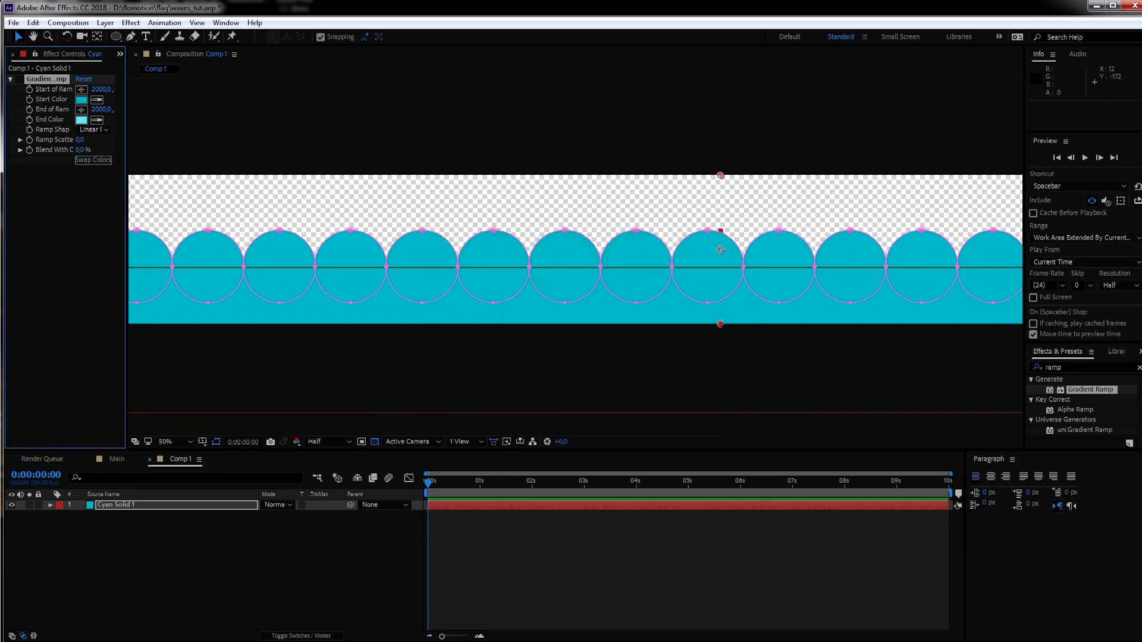
pyautogui.click(19, 80)
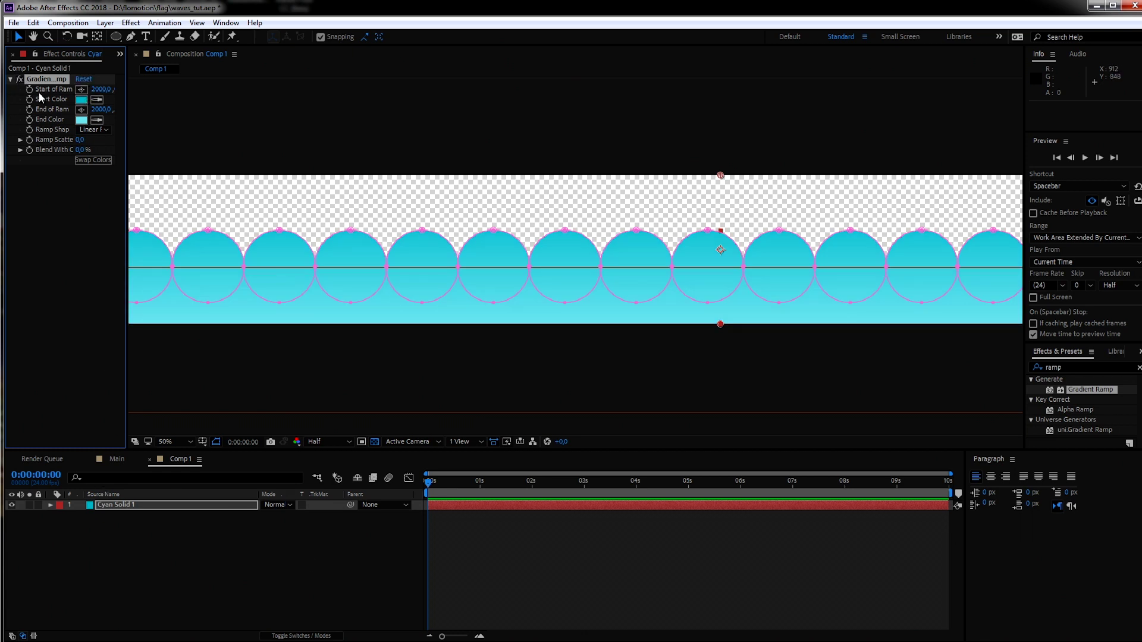
# Move the ramp points onto the wave crests and swap colours so the crests are pale
pyautogui.moveTo(720, 174); pyautogui.dragTo(718, 244)
pyautogui.moveTo(720, 325); pyautogui.dragTo(720, 295)
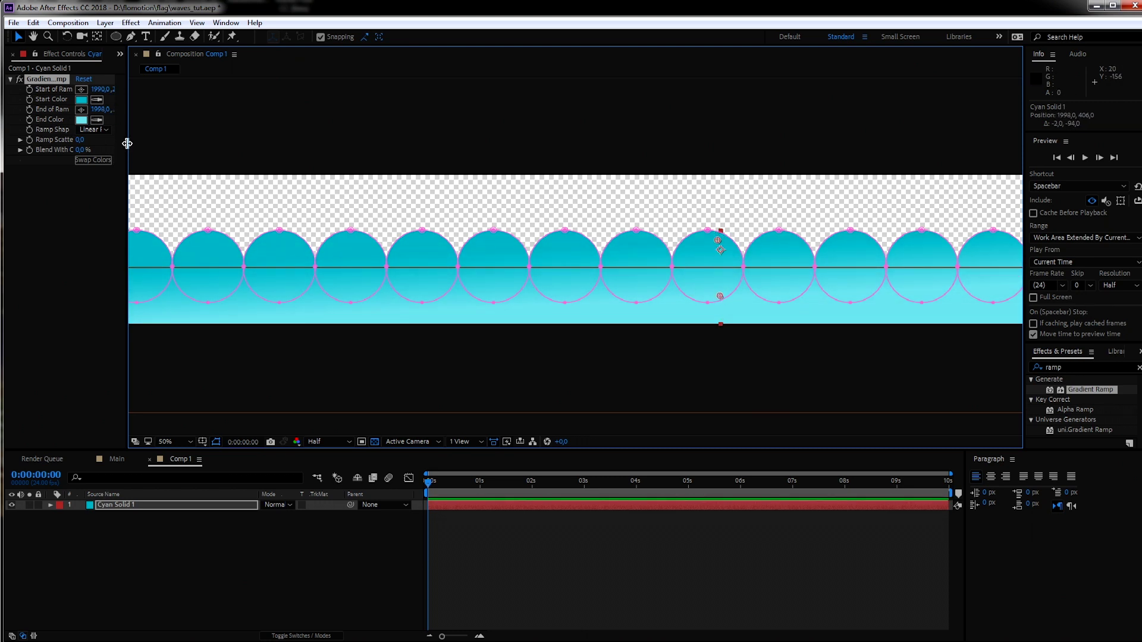
pyautogui.moveTo(127, 143); pyautogui.dragTo(133, 143)
pyautogui.click(96, 163)
pyautogui.moveTo(720, 241); pyautogui.dragTo(713, 249)
pyautogui.moveTo(722, 296)
pyautogui.mouseDown()
pyautogui.moveTo(721, 284)
pyautogui.moveTo(704, 283)
pyautogui.moveTo(714, 284)
pyautogui.mouseUp()
# Show rulers and pull a vertical guide through one wave
pyautogui.hotkey('ctrl', 'r')
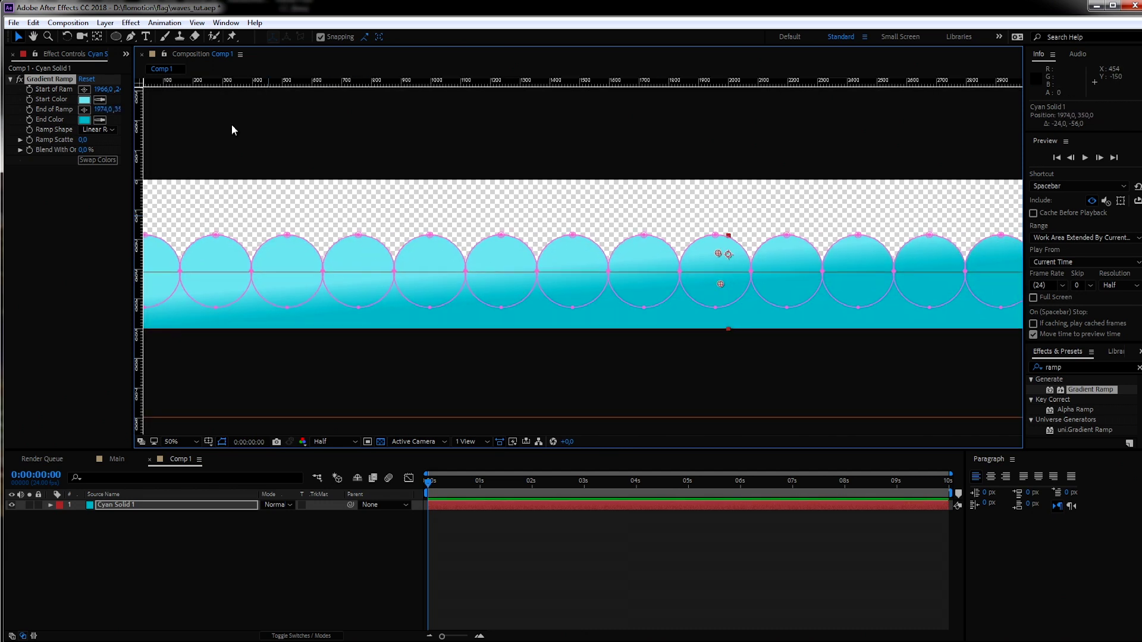
pyautogui.moveTo(144, 125); pyautogui.dragTo(700, 285)
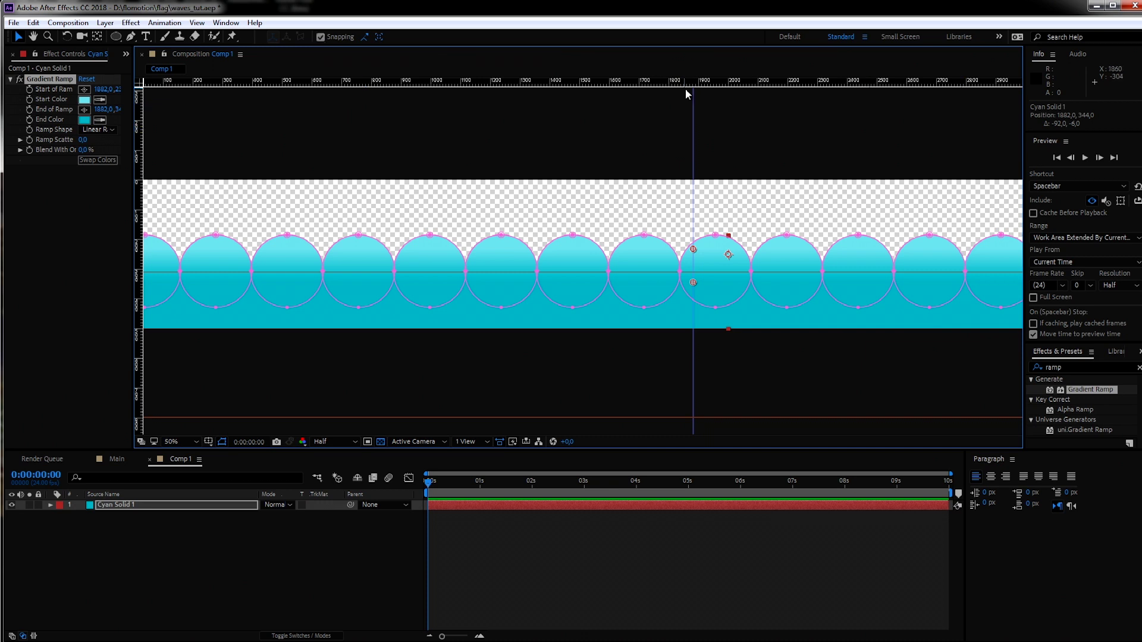
pyautogui.click(381, 520)
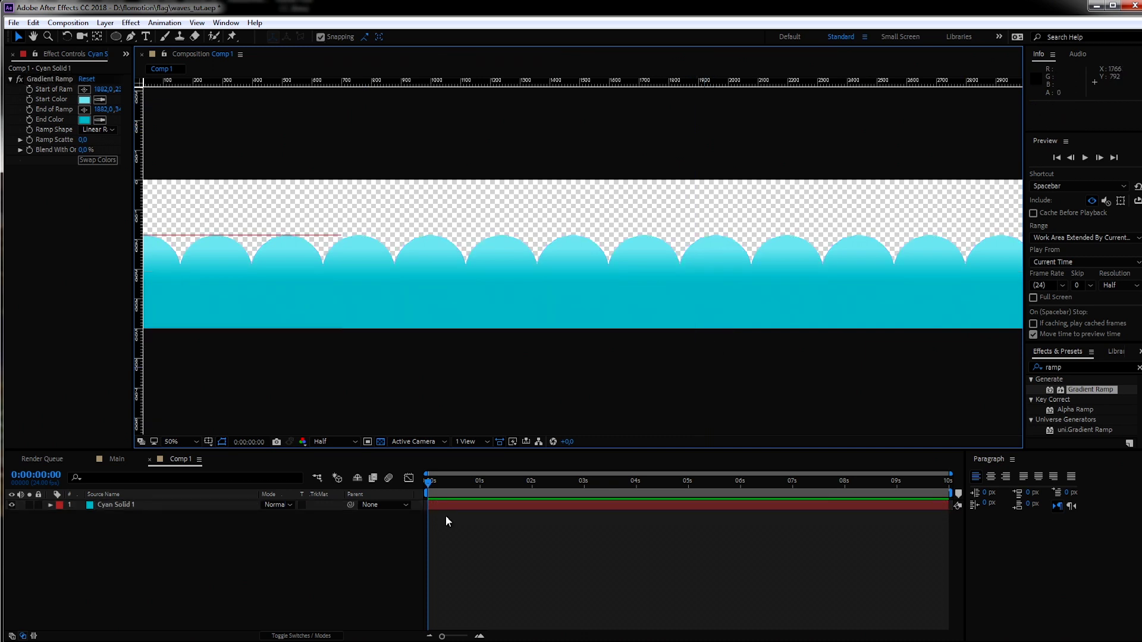
# Duplicate the wave layer and apply Tint to the second copy
pyautogui.click(116, 507)
pyautogui.hotkey('ctrl', 'd')
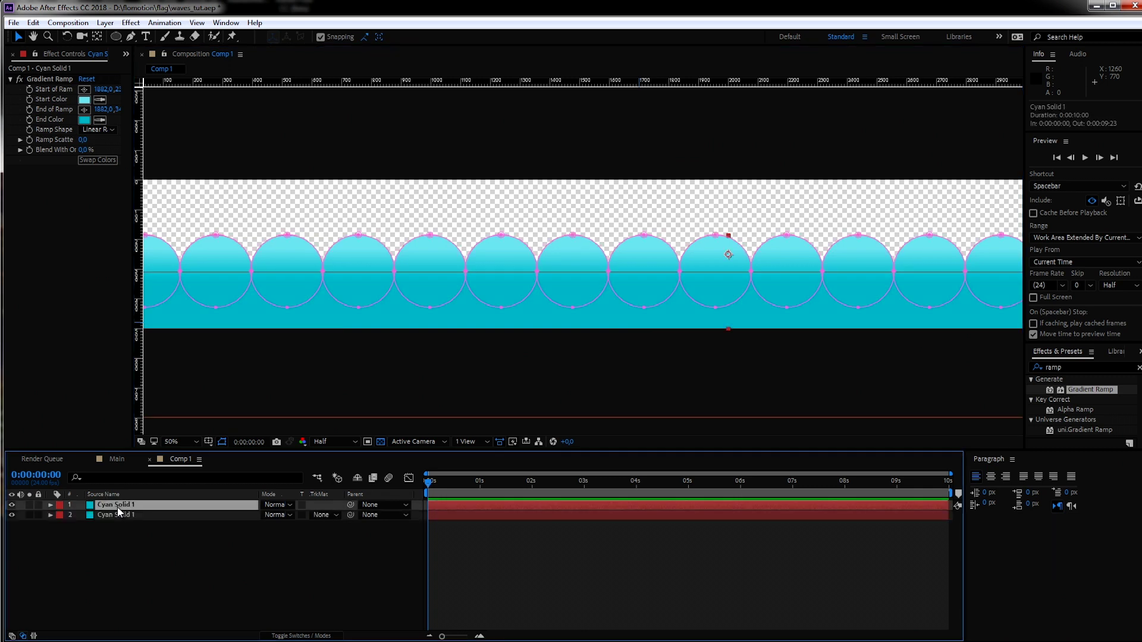
pyautogui.click(116, 523)
pyautogui.click(119, 512)
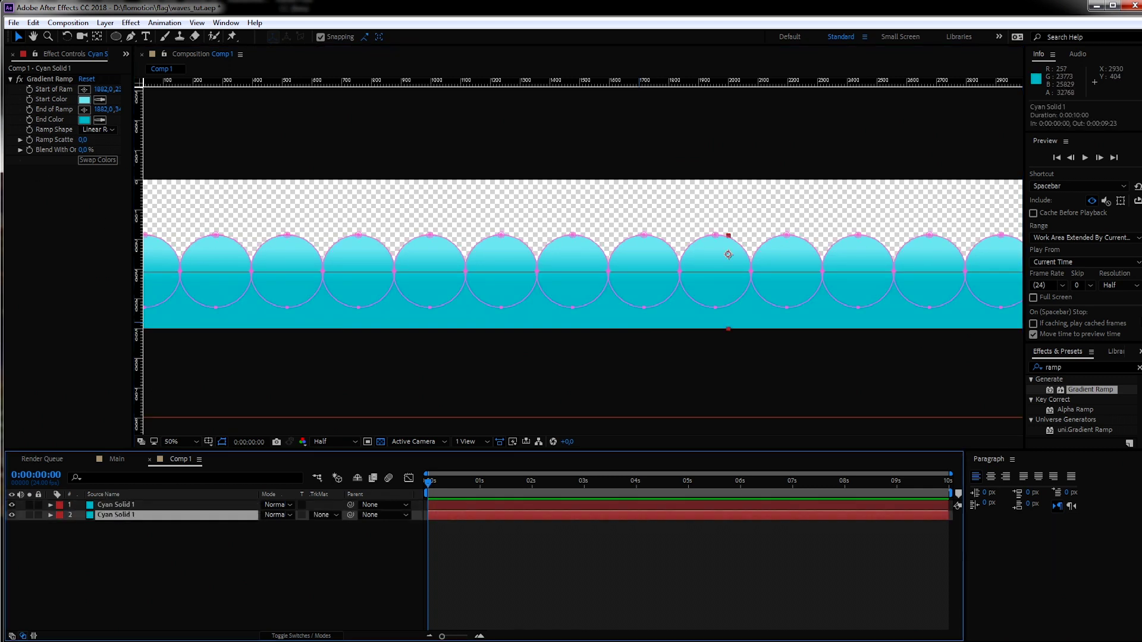
pyautogui.click(1067, 369)
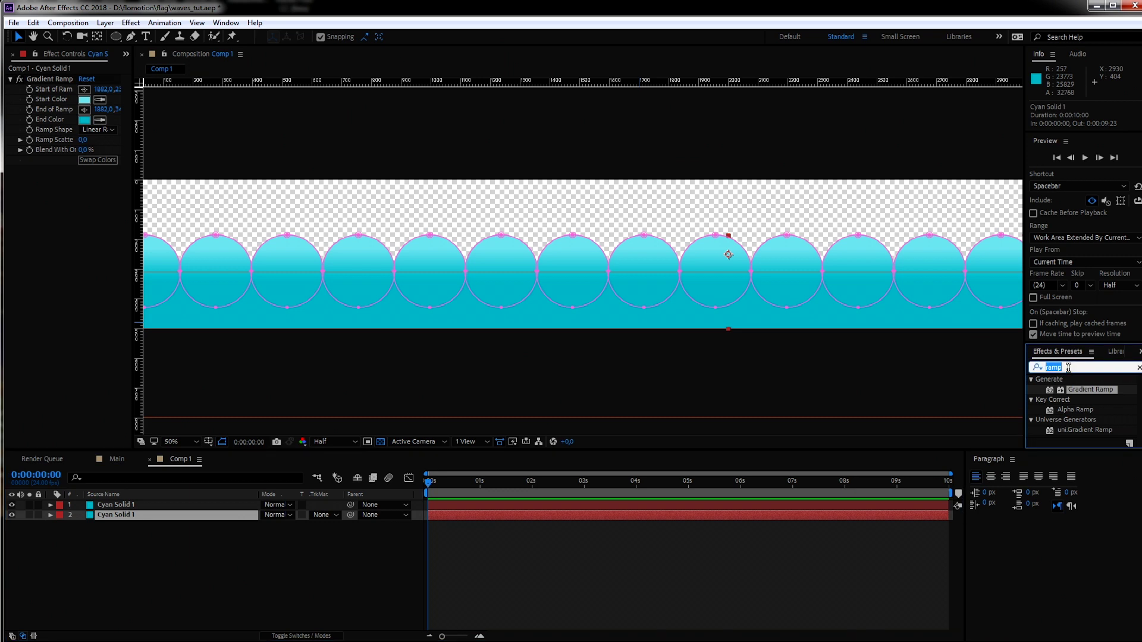
pyautogui.write('tint')
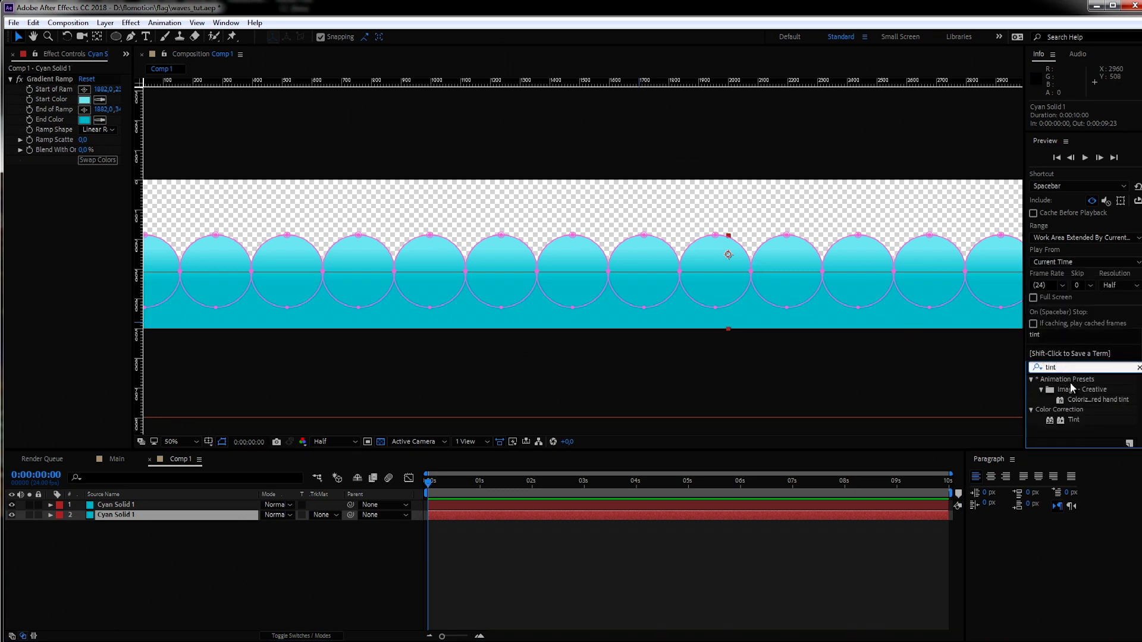
pyautogui.moveTo(1075, 420); pyautogui.dragTo(127, 516)
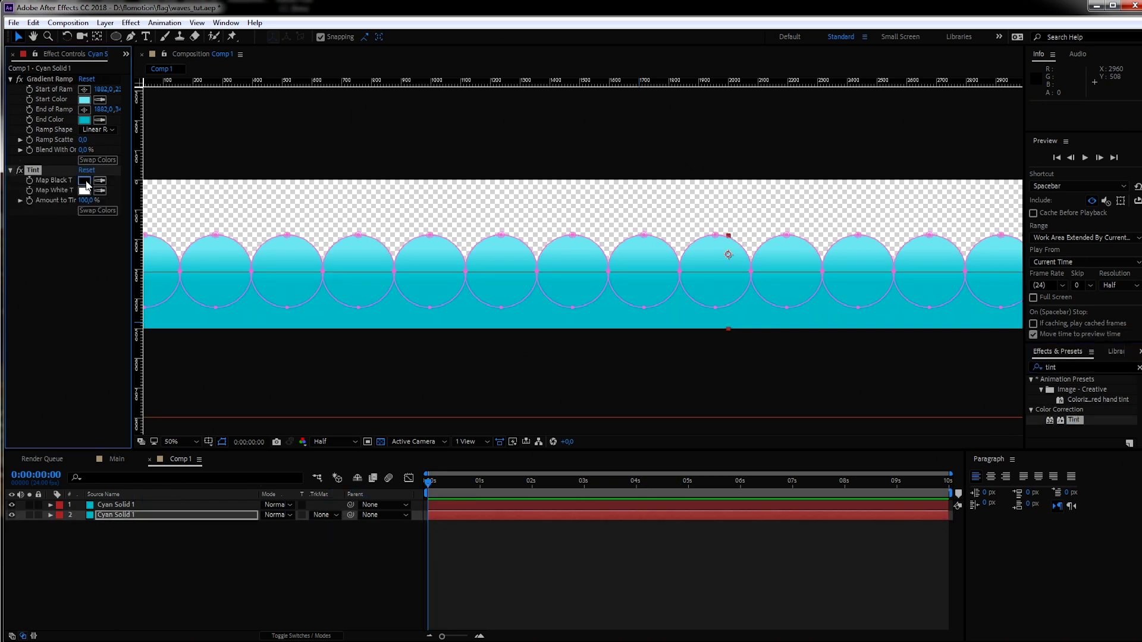
# Set the Tint's Map Black and Map White colours to dark teal
pyautogui.click(84, 180)
pyautogui.moveTo(602, 324)
pyautogui.mouseDown()
pyautogui.moveTo(600, 308)
pyautogui.moveTo(594, 344)
pyautogui.mouseUp()
pyautogui.click(675, 314)
pyautogui.click(239, 308)
pyautogui.moveTo(584, 290); pyautogui.dragTo(583, 361)
pyautogui.click(695, 254)
pyautogui.click(86, 182)
pyautogui.click(104, 517)
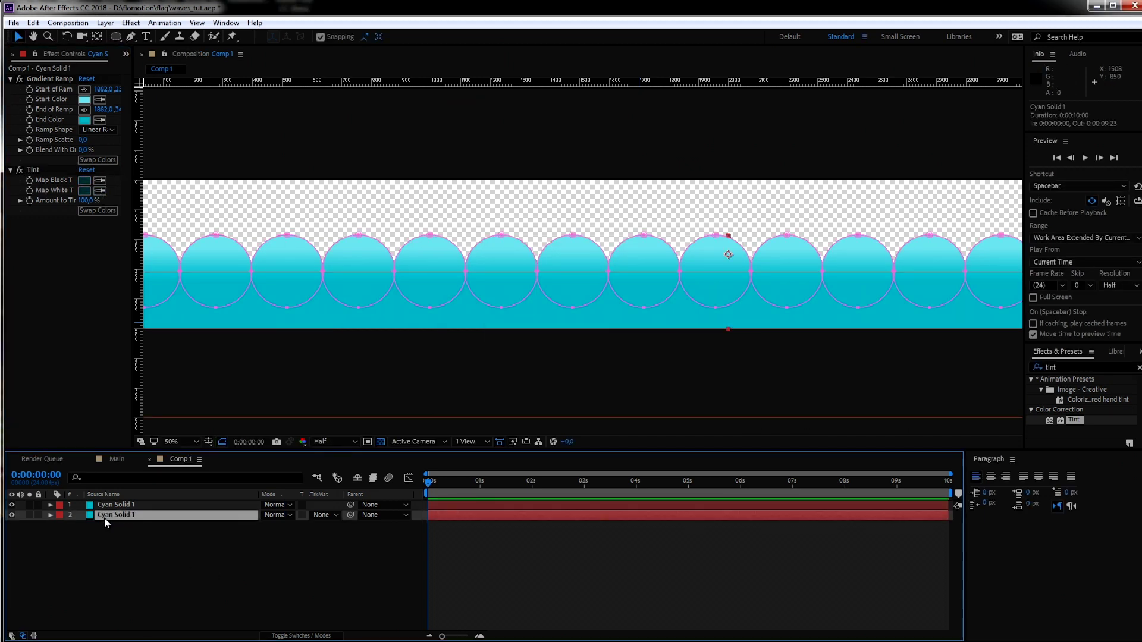
pyautogui.press('F2')
pyautogui.click(141, 505)
# Duplicate the top wave to the bottom and apply Simple Choker with Choke Matte -46.60
pyautogui.hotkey('ctrl', 'd')
pyautogui.moveTo(136, 504); pyautogui.dragTo(134, 541)
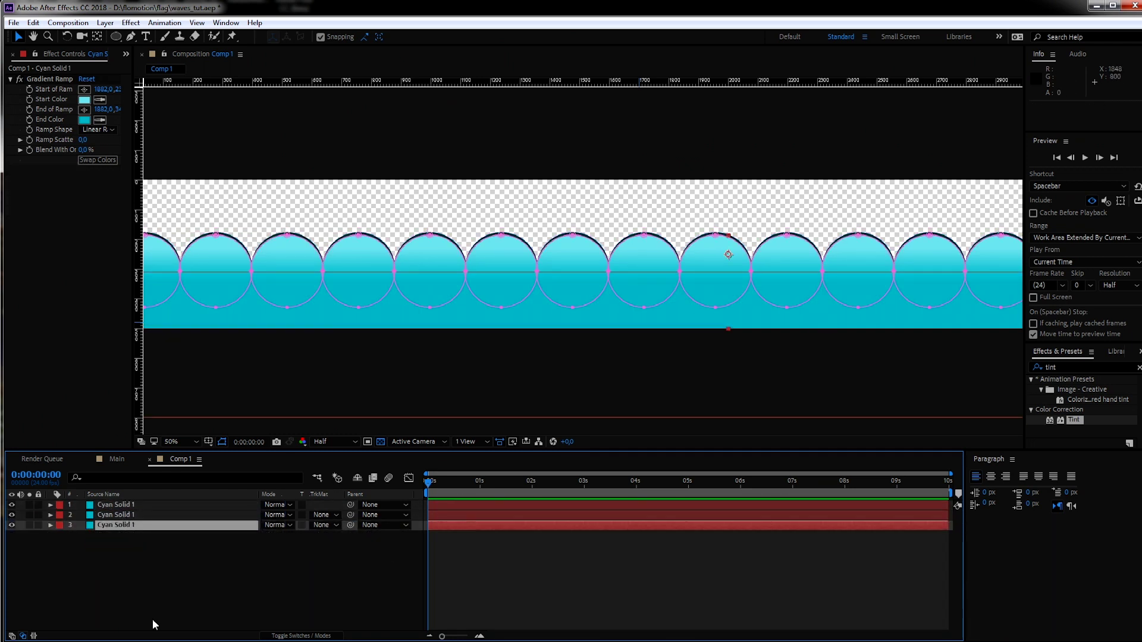
pyautogui.click(1076, 368)
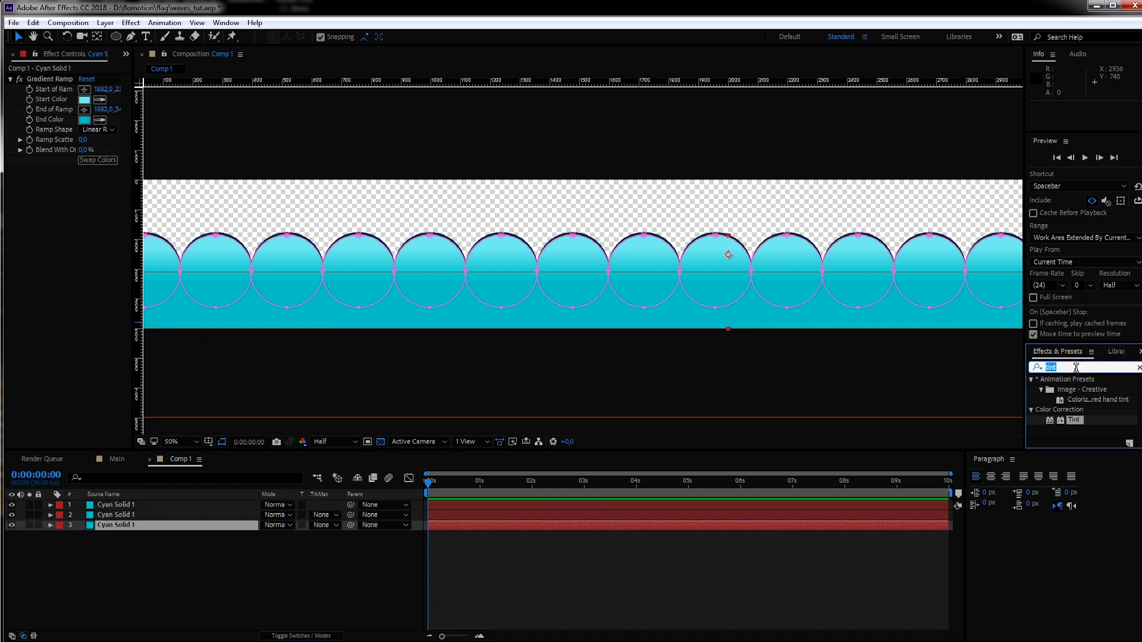
pyautogui.write('choker')
pyautogui.moveTo(1078, 399); pyautogui.dragTo(73, 265)
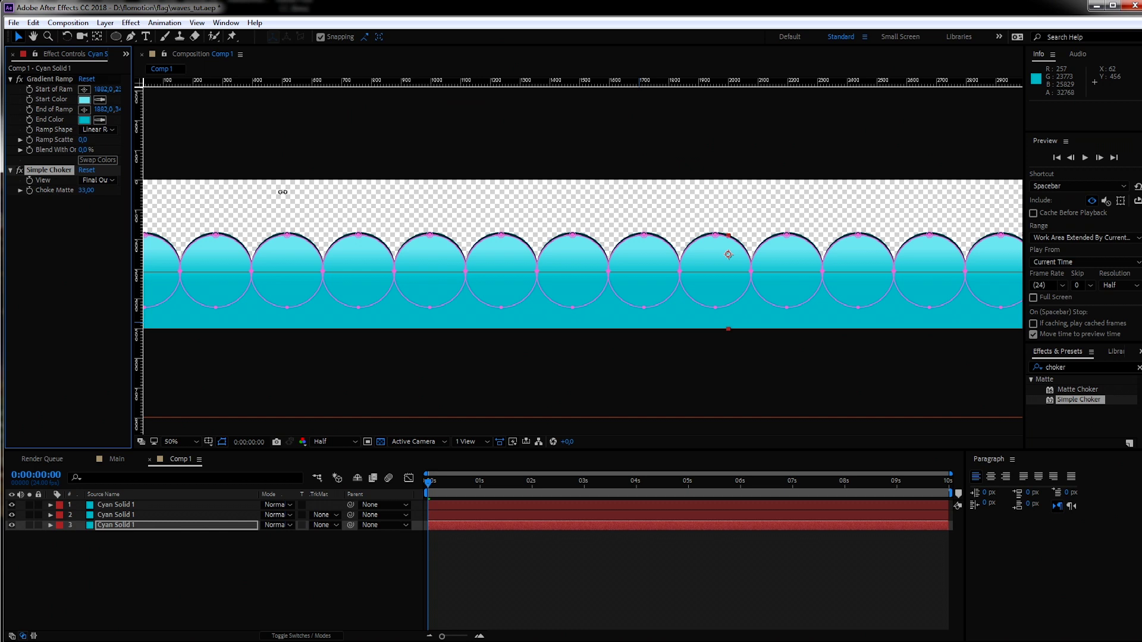
pyautogui.moveTo(84, 190); pyautogui.dragTo(33, 418)
pyautogui.press('F2')
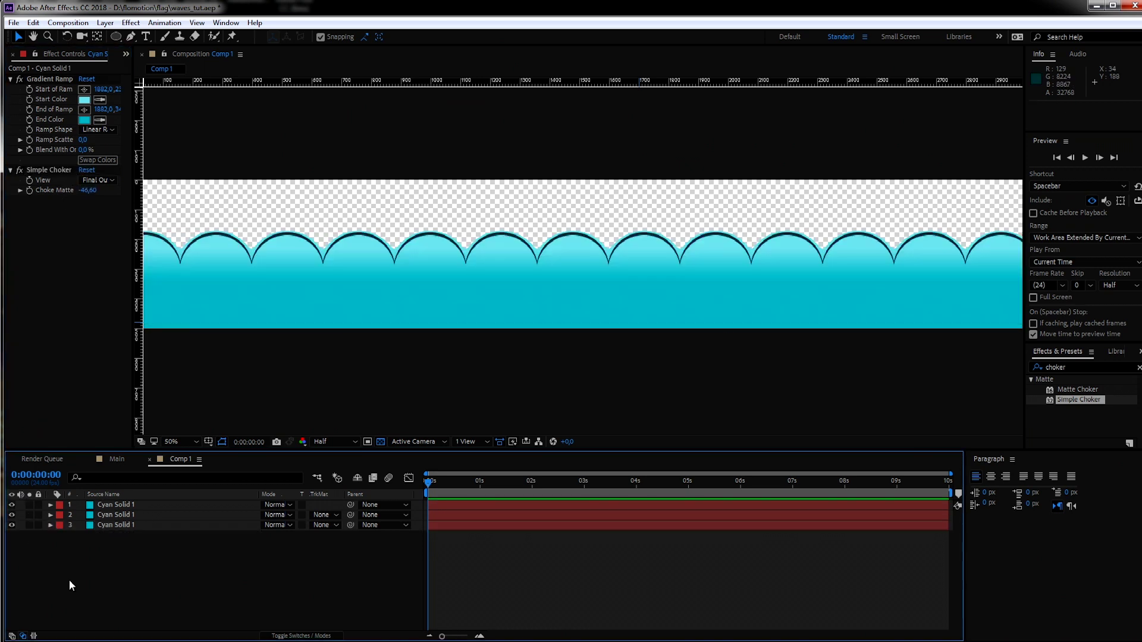
pyautogui.scroll(2, 623, 302)
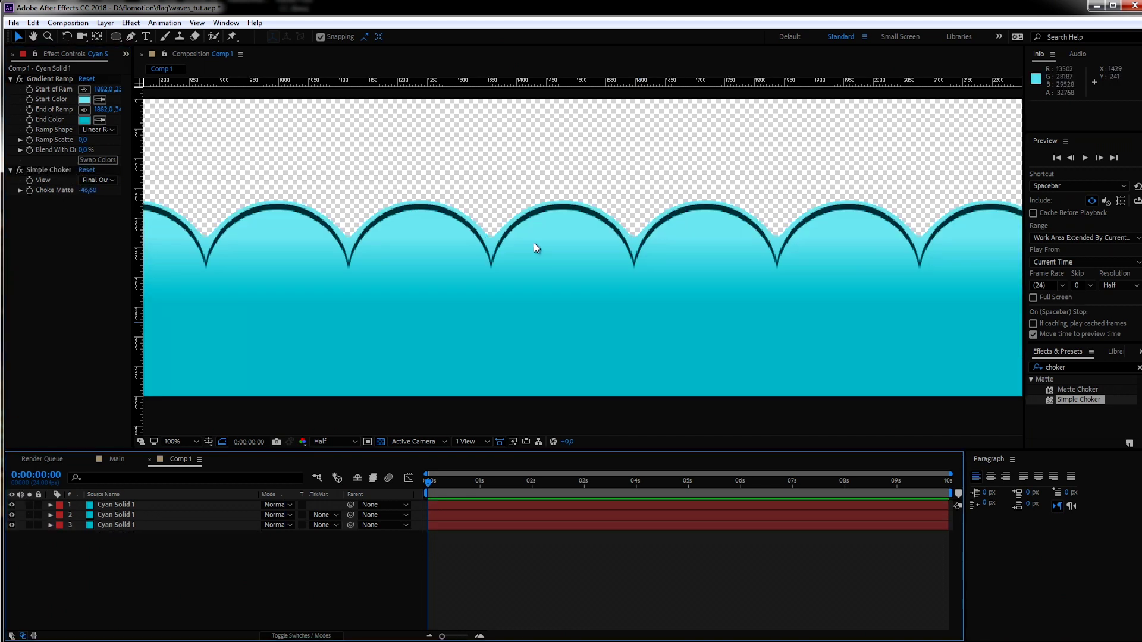
# Duplicate the dark tinted wave, move it to the bottom and tint it white
pyautogui.click(129, 516)
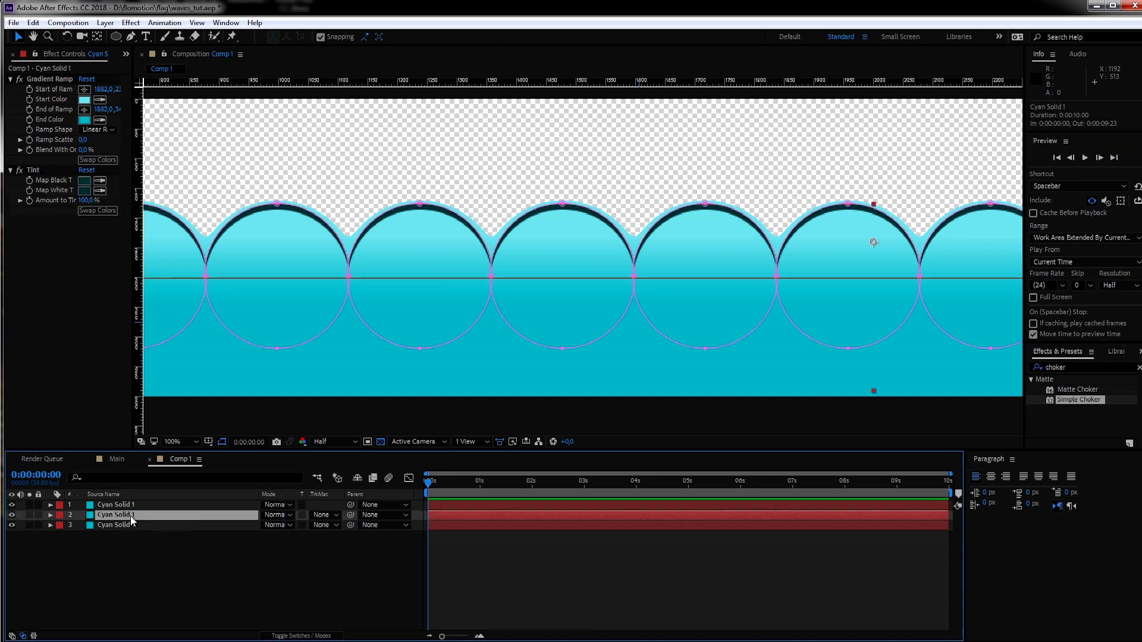
pyautogui.hotkey('ctrl', 'd')
pyautogui.moveTo(132, 519); pyautogui.dragTo(127, 558)
pyautogui.click(87, 181)
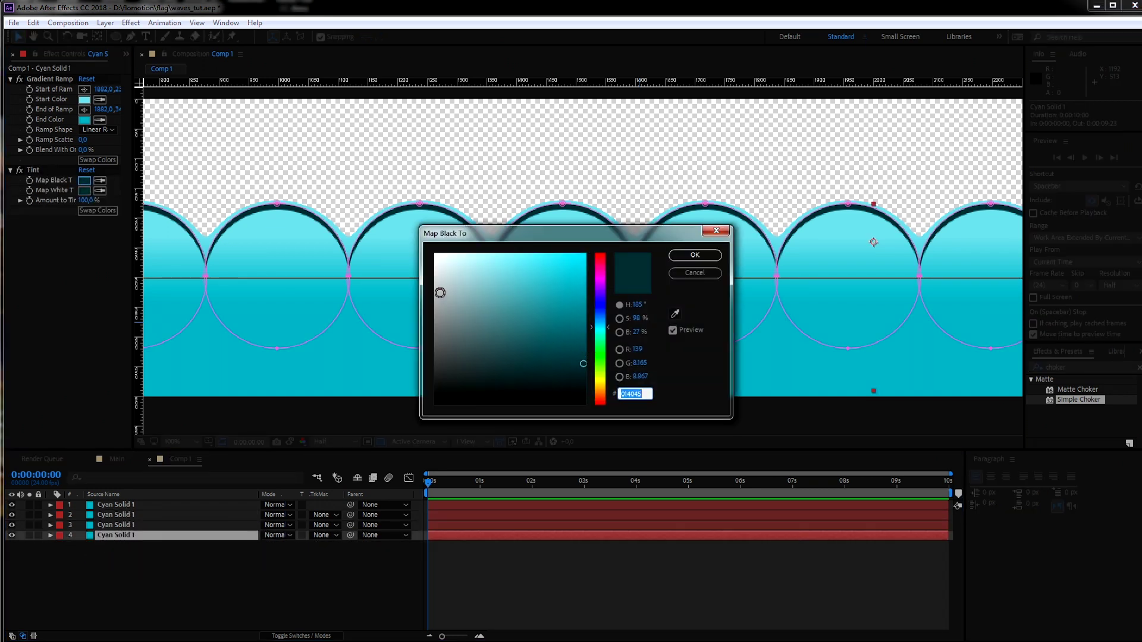
pyautogui.click(436, 254)
pyautogui.press('Return')
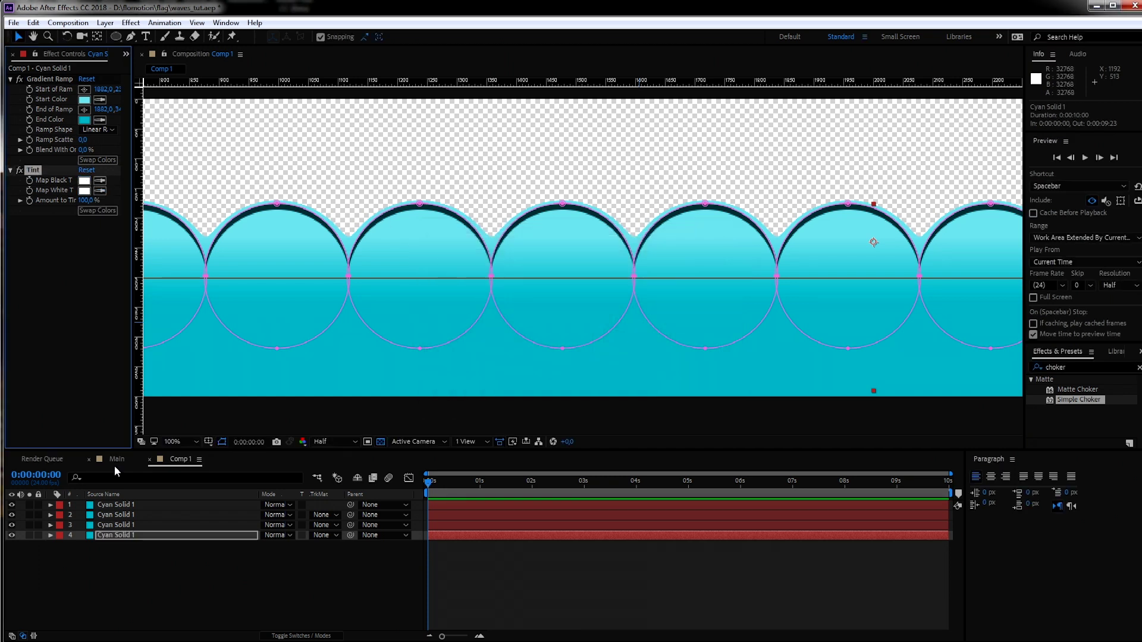
# Add Simple Choker to the white copy, nudge it into place, and set Choke Matte to -22.50
pyautogui.click(120, 534)
pyautogui.moveTo(1108, 401); pyautogui.dragTo(111, 338)
pyautogui.click(131, 535)
pyautogui.click(129, 534)
pyautogui.hotkey('shift', 'Up')
pyautogui.press('Down')
pyautogui.press('Down')
pyautogui.press('Down')
pyautogui.press('Down')
pyautogui.press('Down')
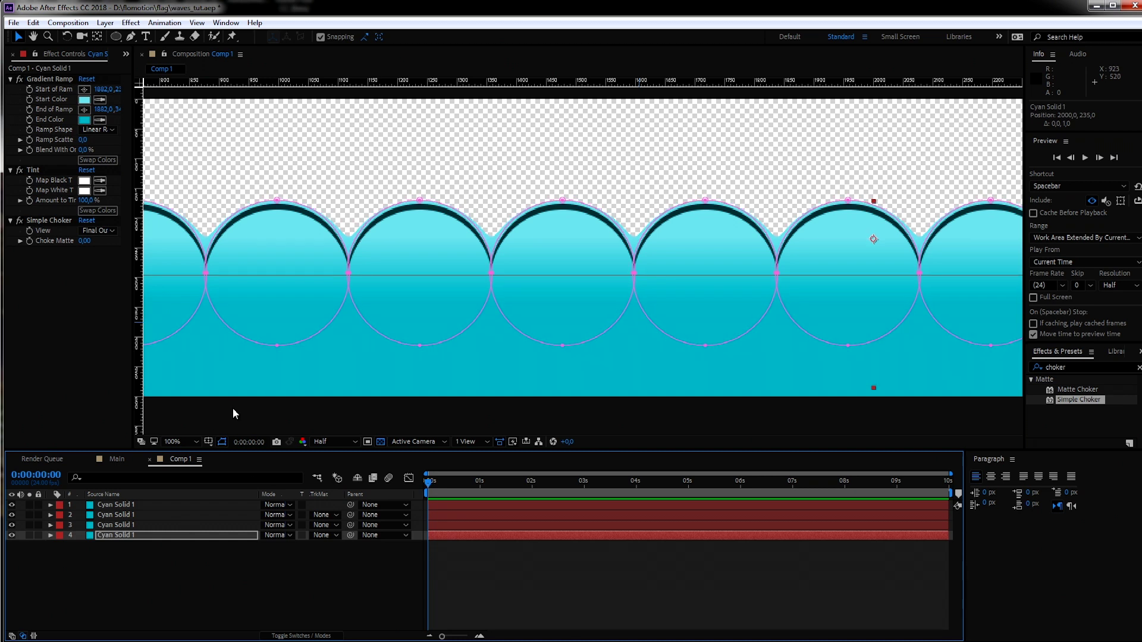
pyautogui.click(381, 442)
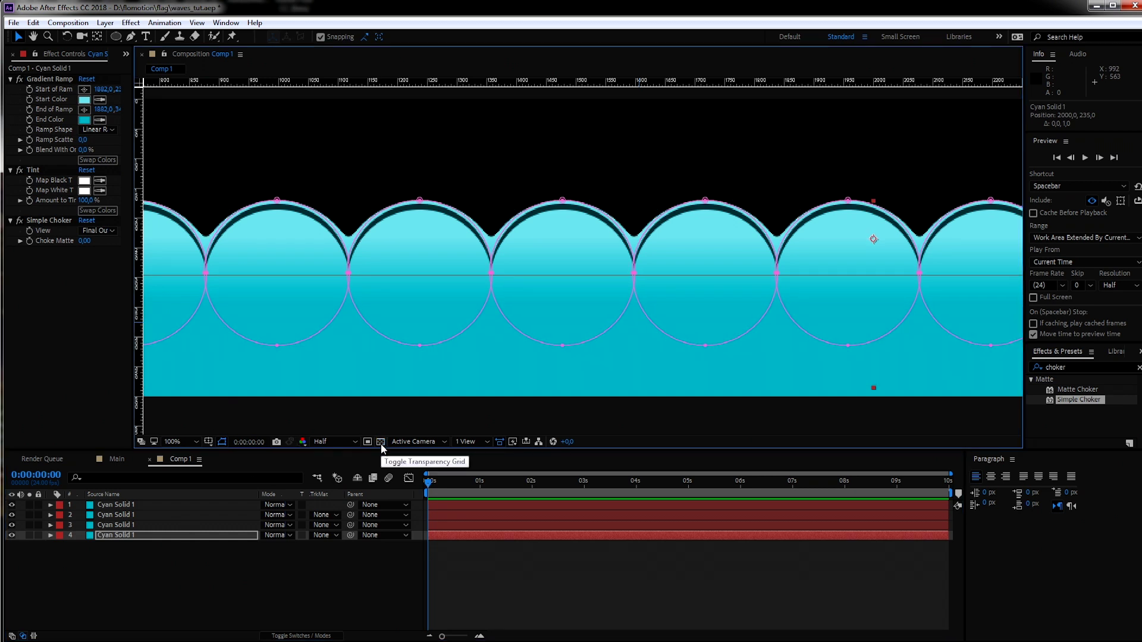
pyautogui.press('Up')
pyautogui.press('Up')
pyautogui.press('Up')
pyautogui.press('Up')
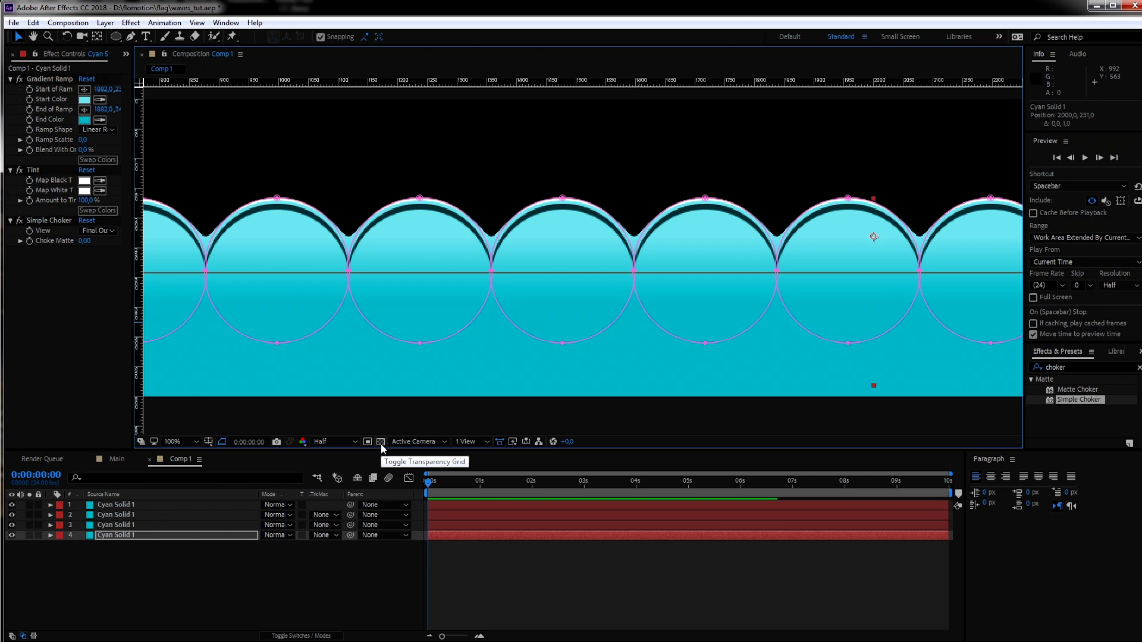
pyautogui.press('Down')
pyautogui.press('Down')
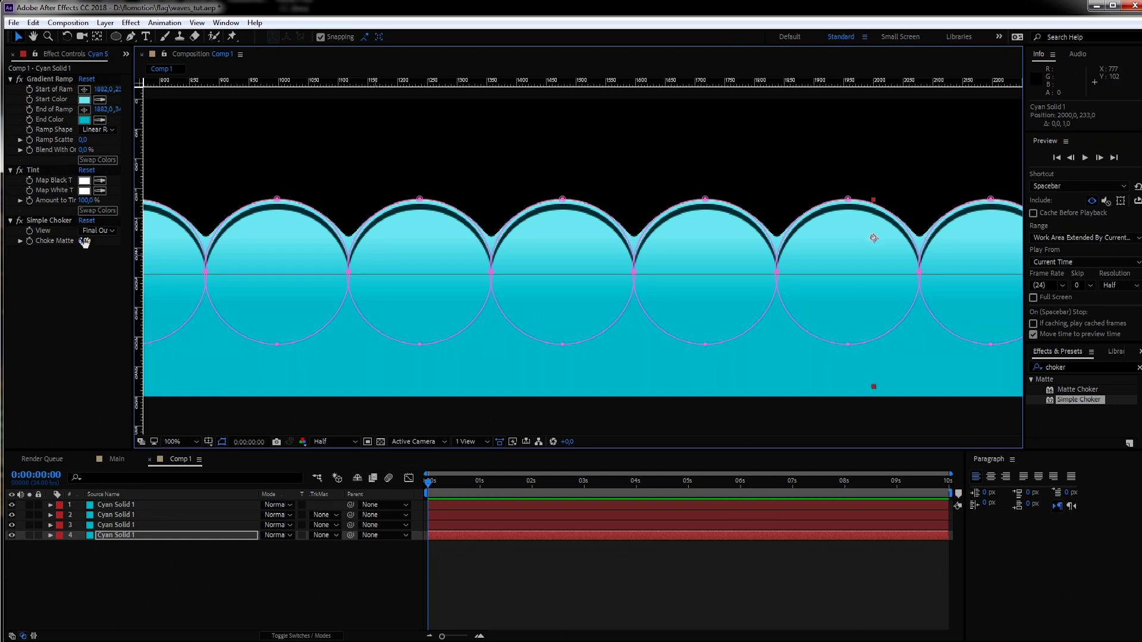
pyautogui.moveTo(84, 240); pyautogui.dragTo(179, 254)
pyautogui.scroll(-2, 517, 299)
pyautogui.scroll(-1, 439, 229)
pyautogui.scroll(2, 476, 300)
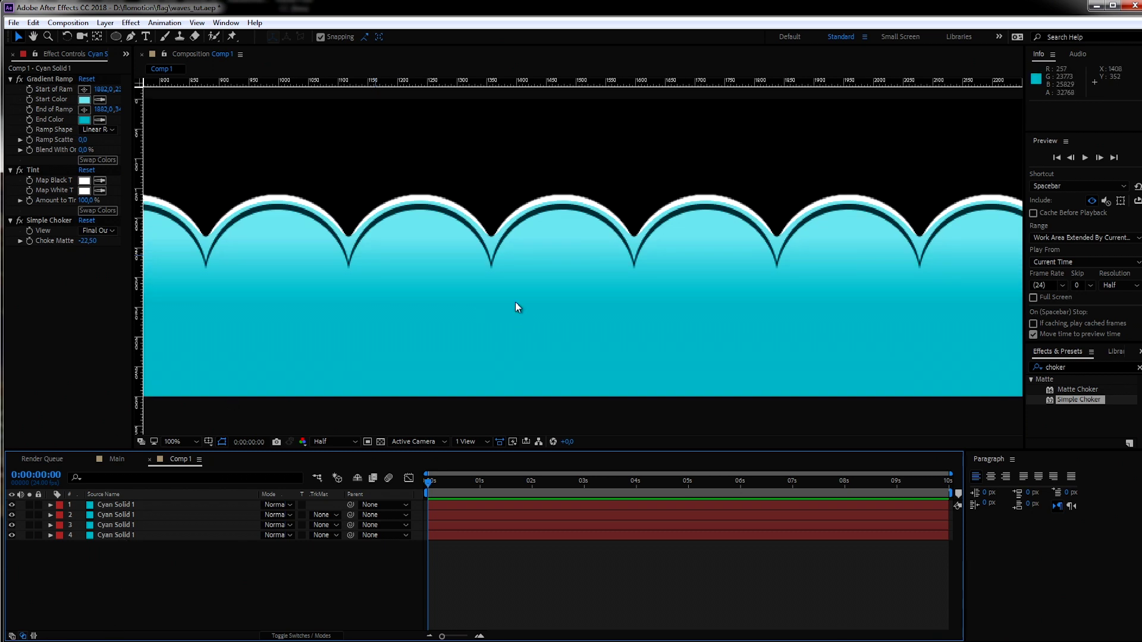
# Create a deep cyan solid sampled from the wave colour and apply CC Bubbles to it
pyautogui.hotkey('ctrl', 'y')
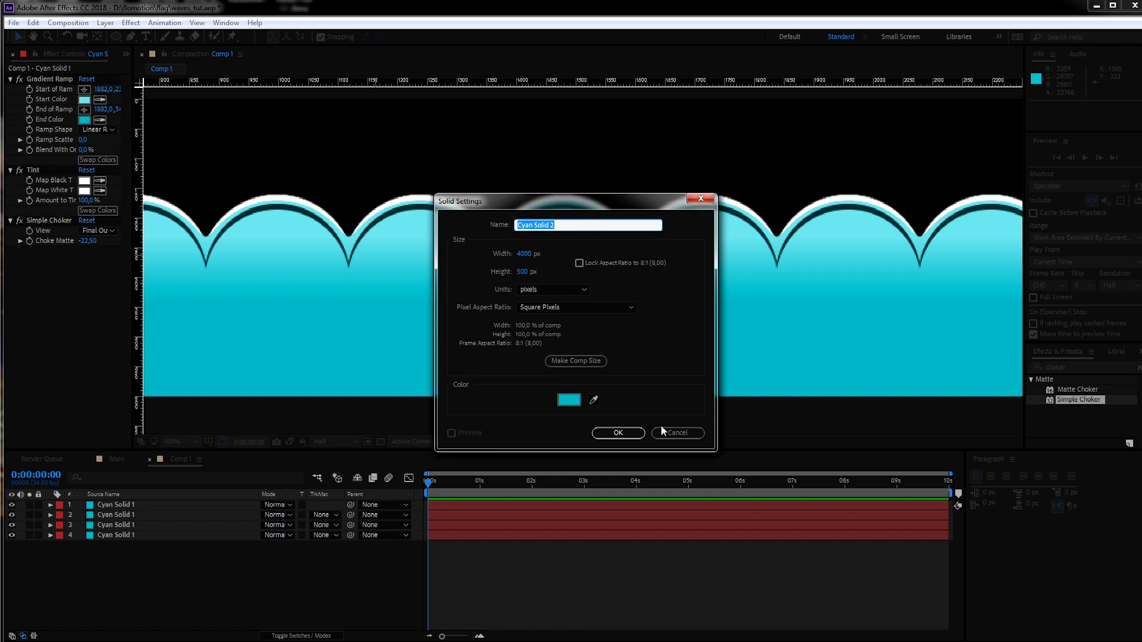
pyautogui.click(593, 400)
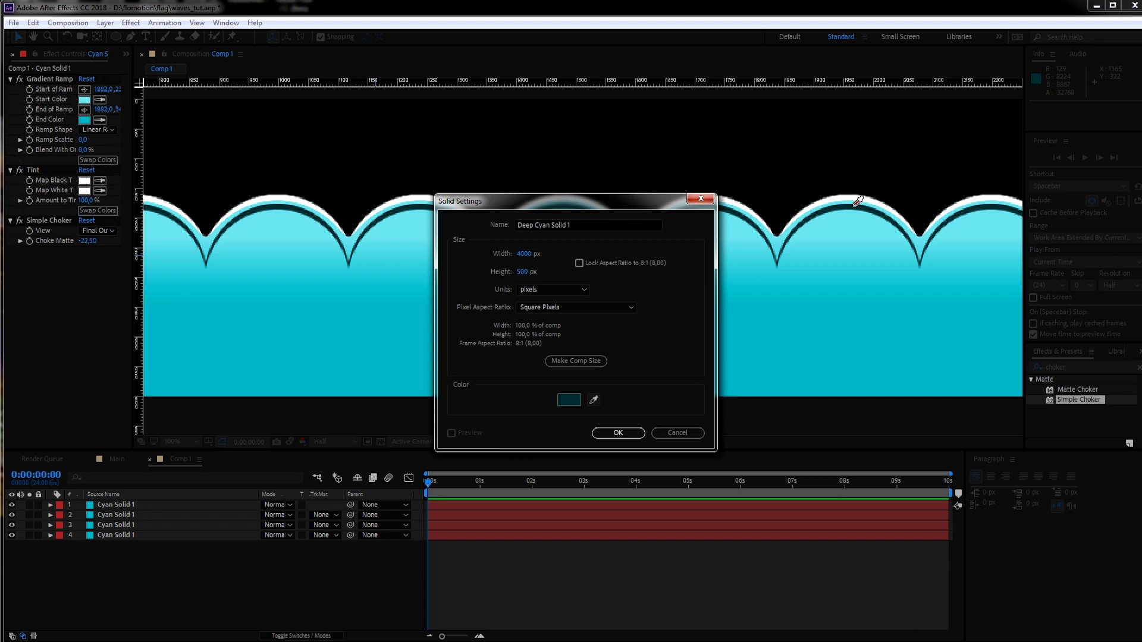
pyautogui.click(619, 432)
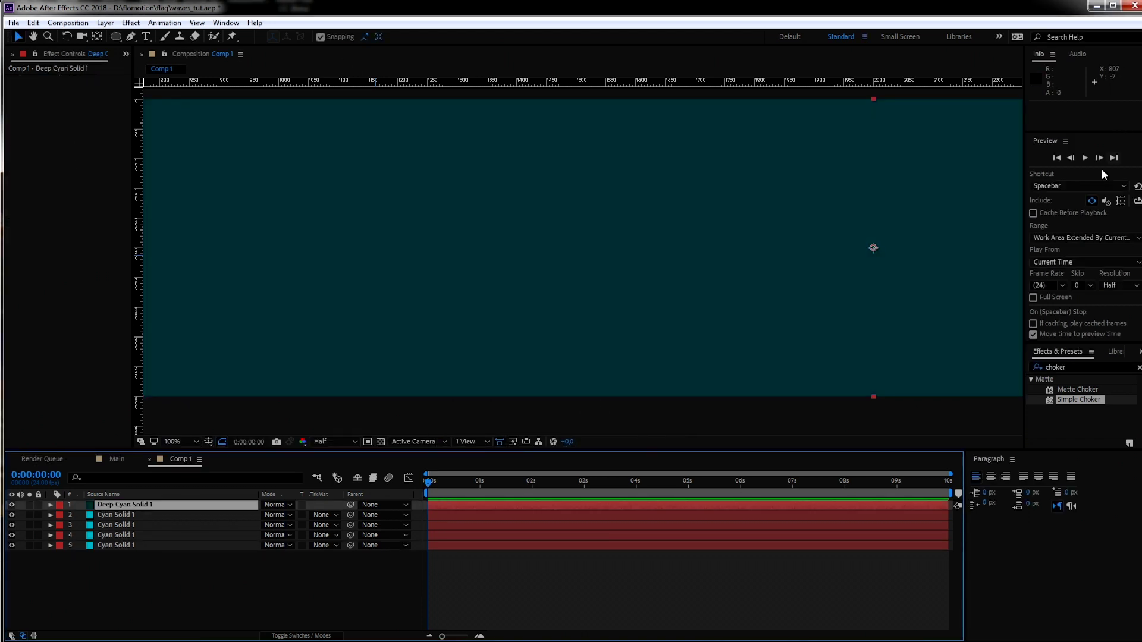
pyautogui.doubleClick(1075, 367)
pyautogui.write('bubb')
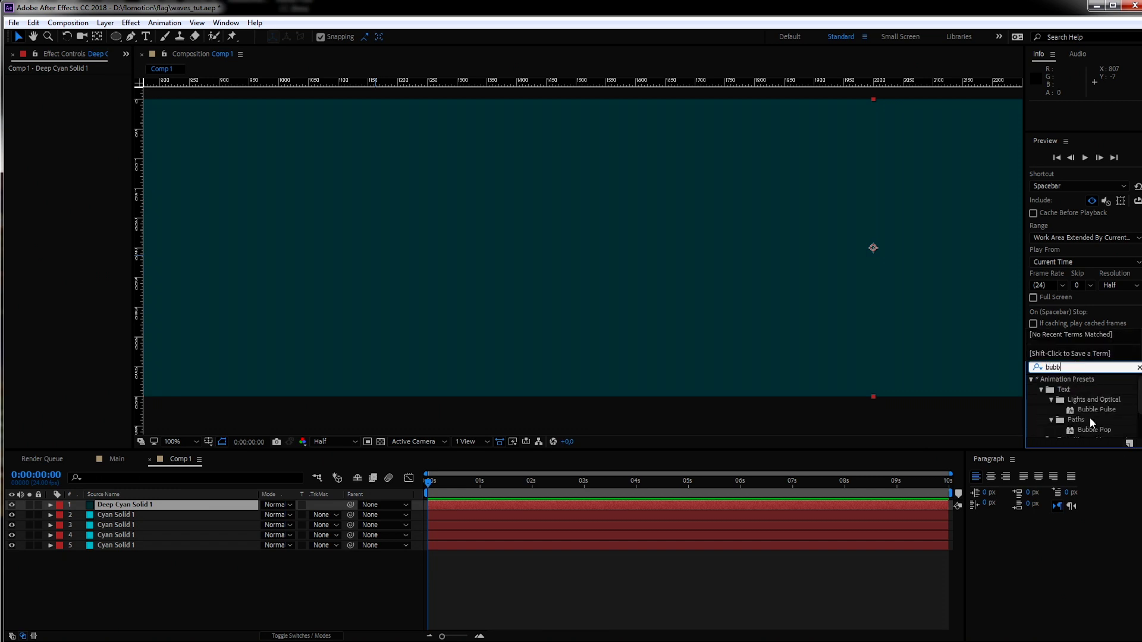
pyautogui.scroll(-2, 1088, 416)
pyautogui.doubleClick(1074, 432)
pyautogui.press(',')
# Set CC Bubbles shading to None and raise the bubble amount to 261
pyautogui.click(102, 140)
pyautogui.click(95, 151)
pyautogui.click(99, 150)
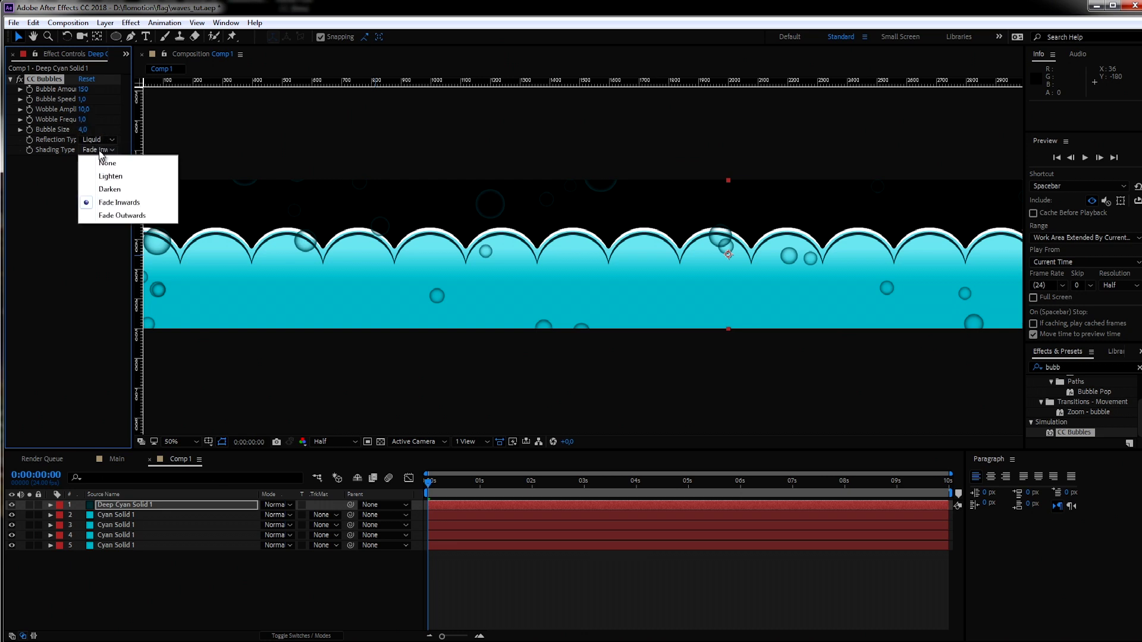
pyautogui.click(122, 162)
pyautogui.moveTo(83, 89)
pyautogui.mouseDown()
pyautogui.moveTo(95, 89)
pyautogui.moveTo(87, 100)
pyautogui.mouseUp()
# Zero the bubble speed, wobble amplitude and wobble frequency, with size 2.2 and amount 232
pyautogui.click(86, 100)
pyautogui.write('0')
pyautogui.press('Tab')
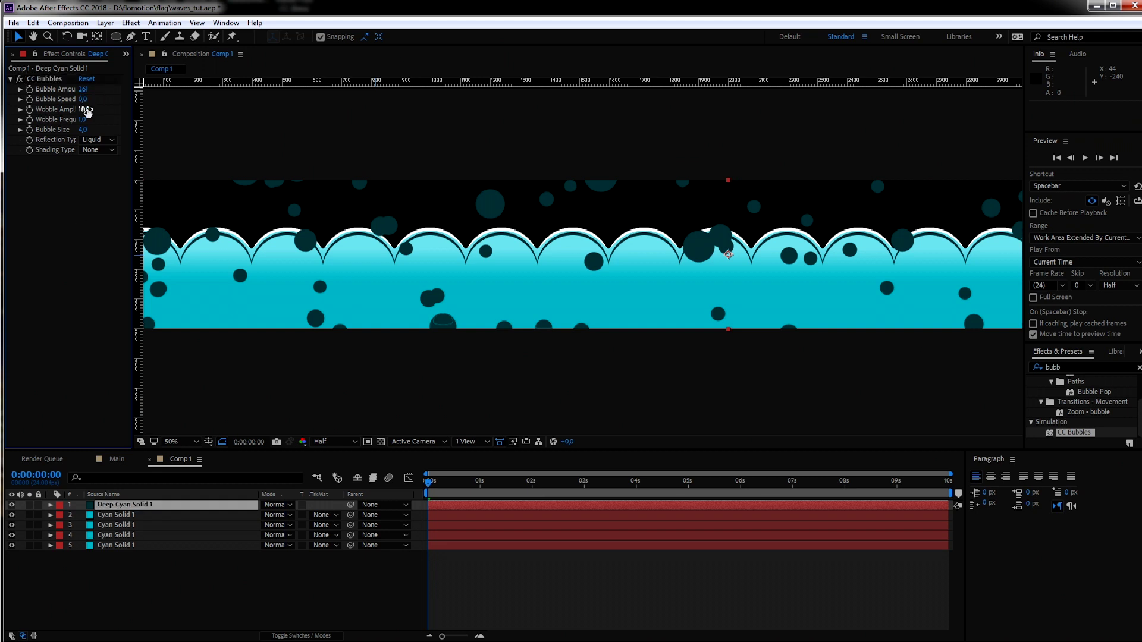
pyautogui.write('0')
pyautogui.press('Return')
pyautogui.click(82, 119)
pyautogui.write('0')
pyautogui.press('Return')
pyautogui.moveTo(84, 130); pyautogui.dragTo(67, 132)
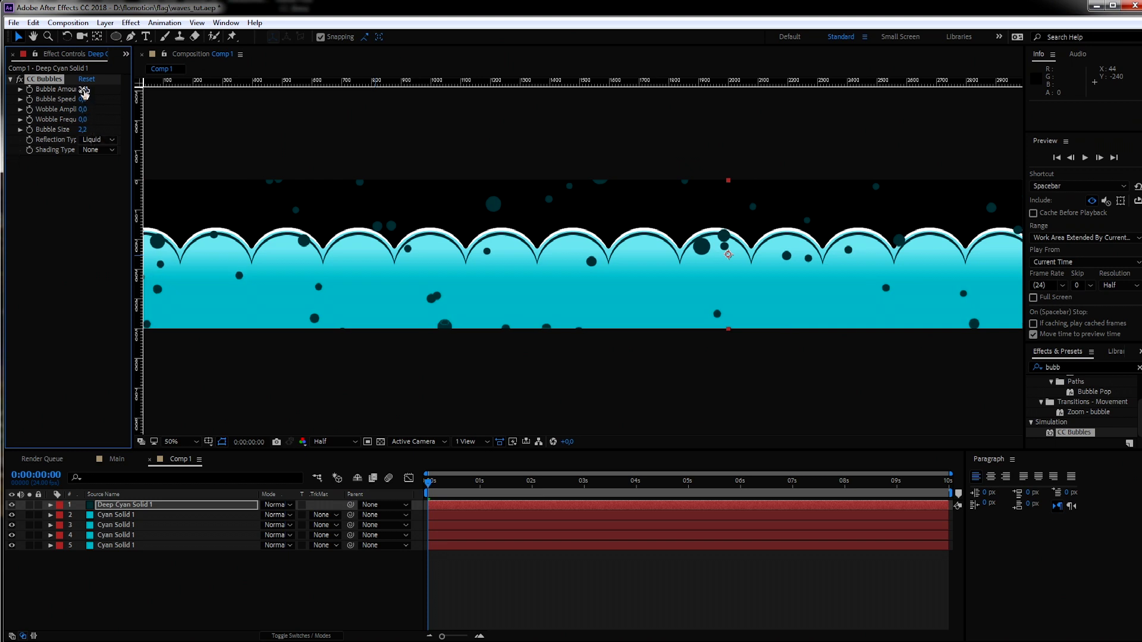
pyautogui.moveTo(84, 88); pyautogui.dragTo(73, 96)
# Pre-compose the four cyan wave layers into a precomp named 'wave look'
pyautogui.click(125, 571)
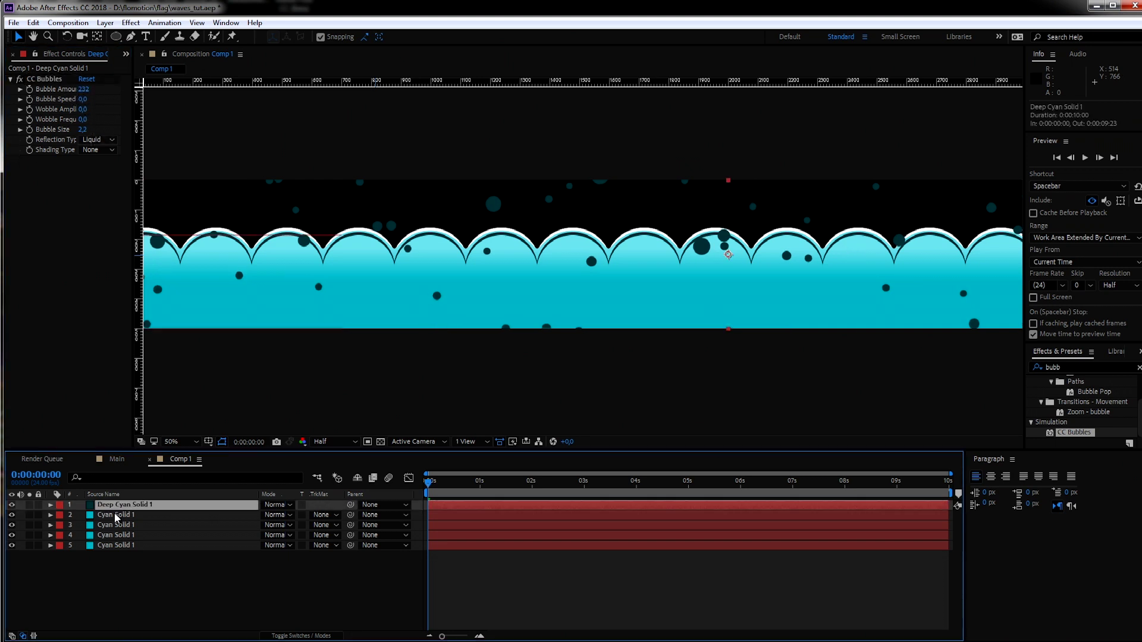
pyautogui.click(114, 514)
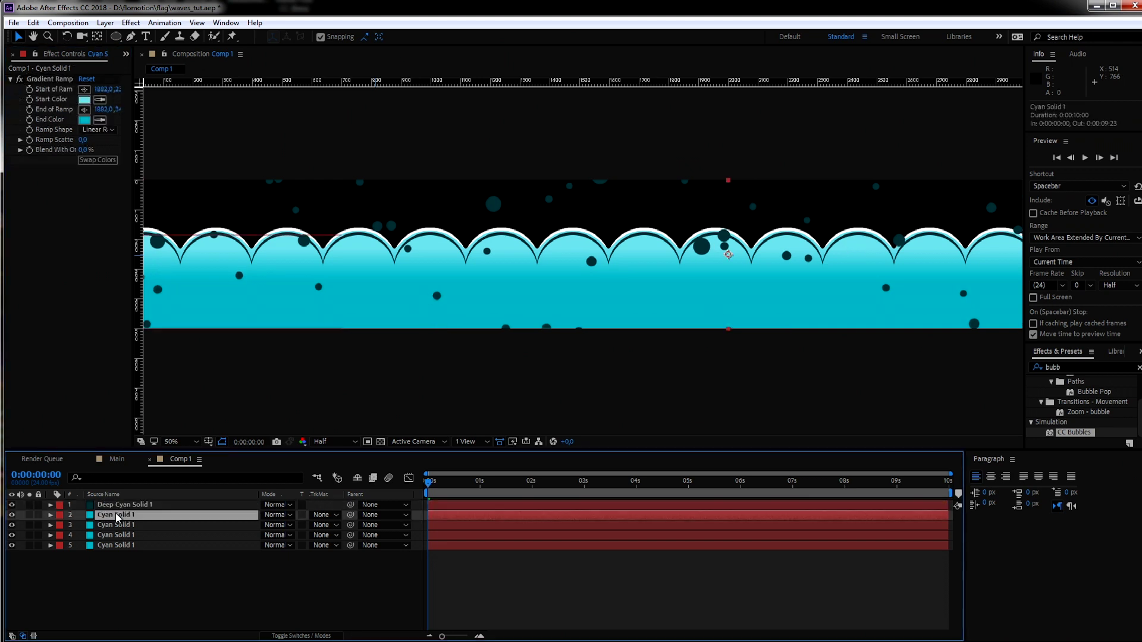
pyautogui.keyDown('shift'); pyautogui.click(122, 548); pyautogui.keyUp('shift')
pyautogui.hotkey('ctrl', 'shift', 'c')
pyautogui.press('BackSpace')
pyautogui.write('wave look')
pyautogui.press('Return')
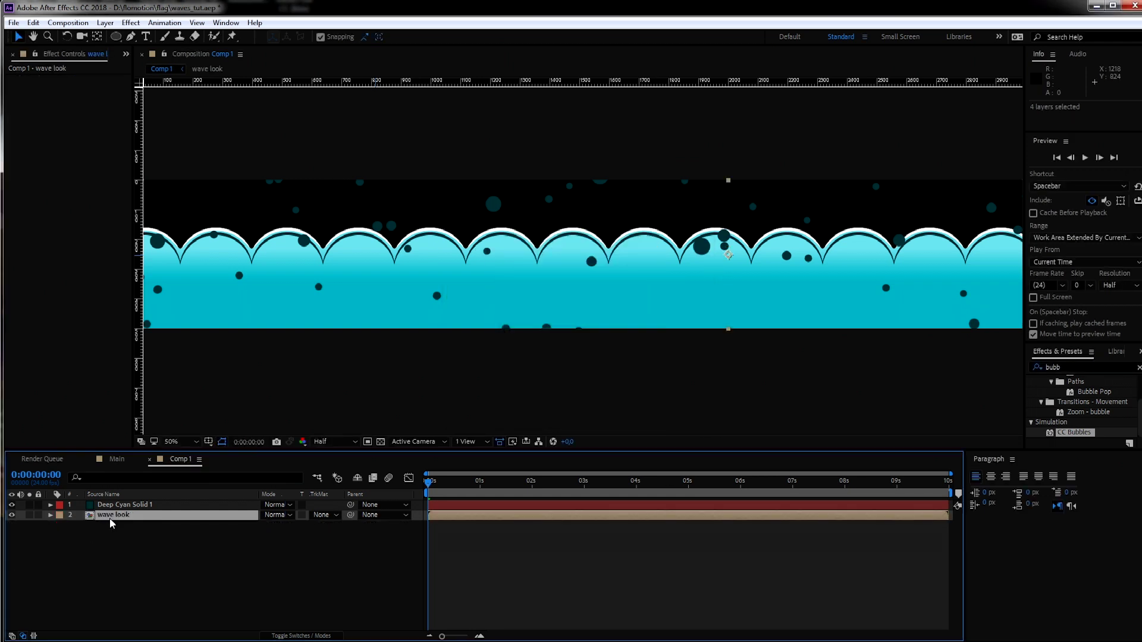
# Duplicate 'wave look' above the bubbles and set the bubble layer's Track Matte to Alpha
pyautogui.hotkey('ctrl', 'd')
pyautogui.moveTo(110, 519); pyautogui.dragTo(116, 511)
pyautogui.click(328, 515)
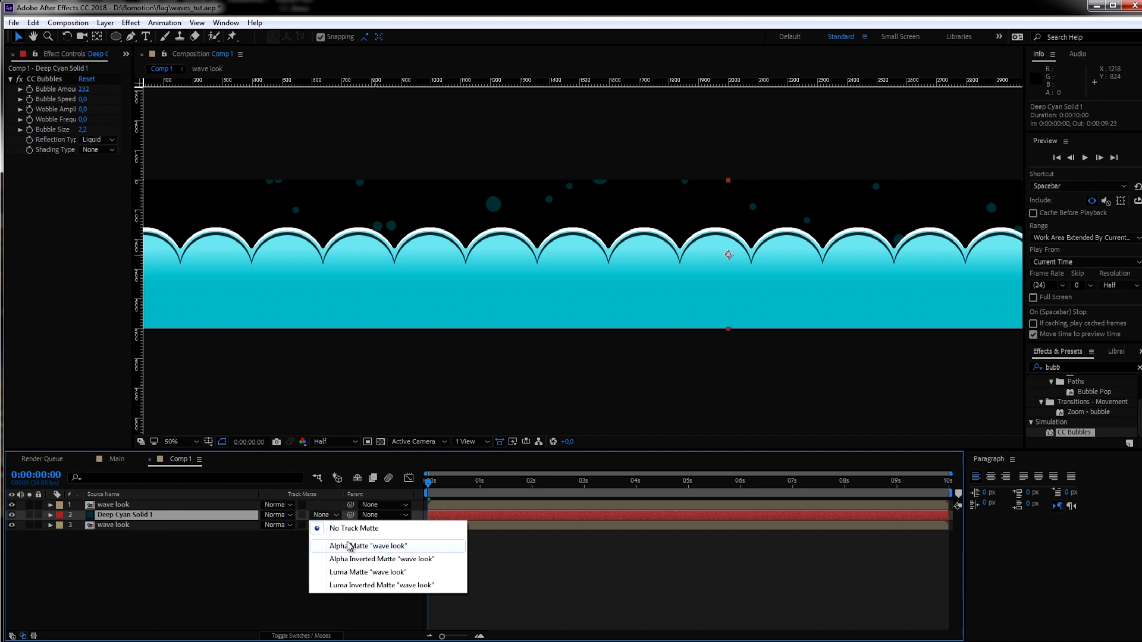
pyautogui.click(350, 546)
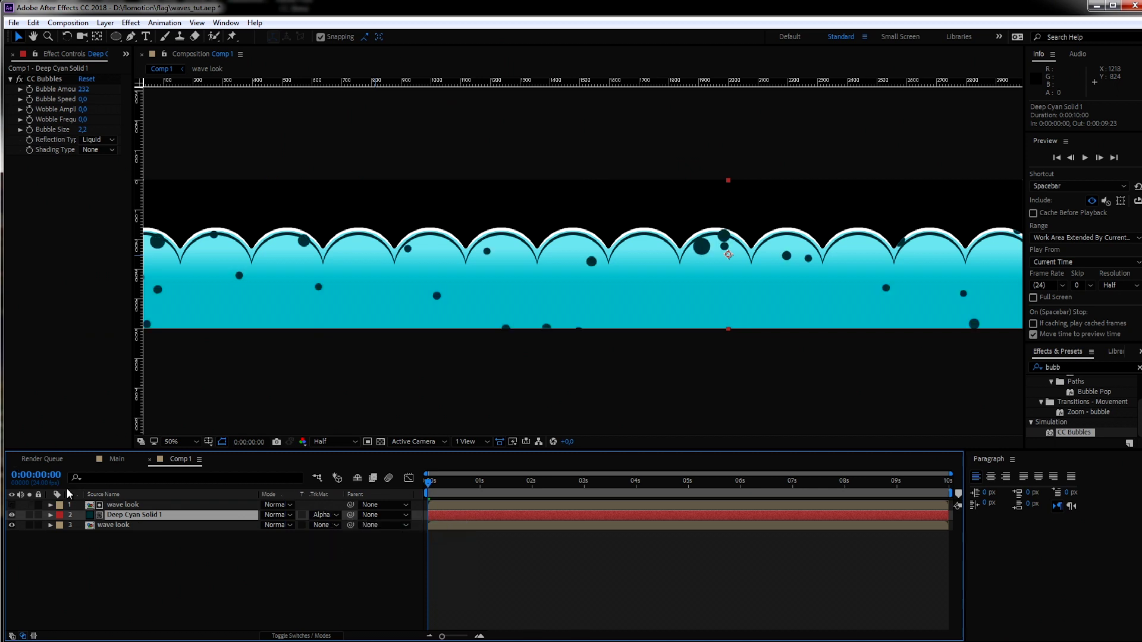
# Duplicate both the top 'wave look' layer and the bubble layer
pyautogui.click(128, 505)
pyautogui.hotkey('ctrl', 'd')
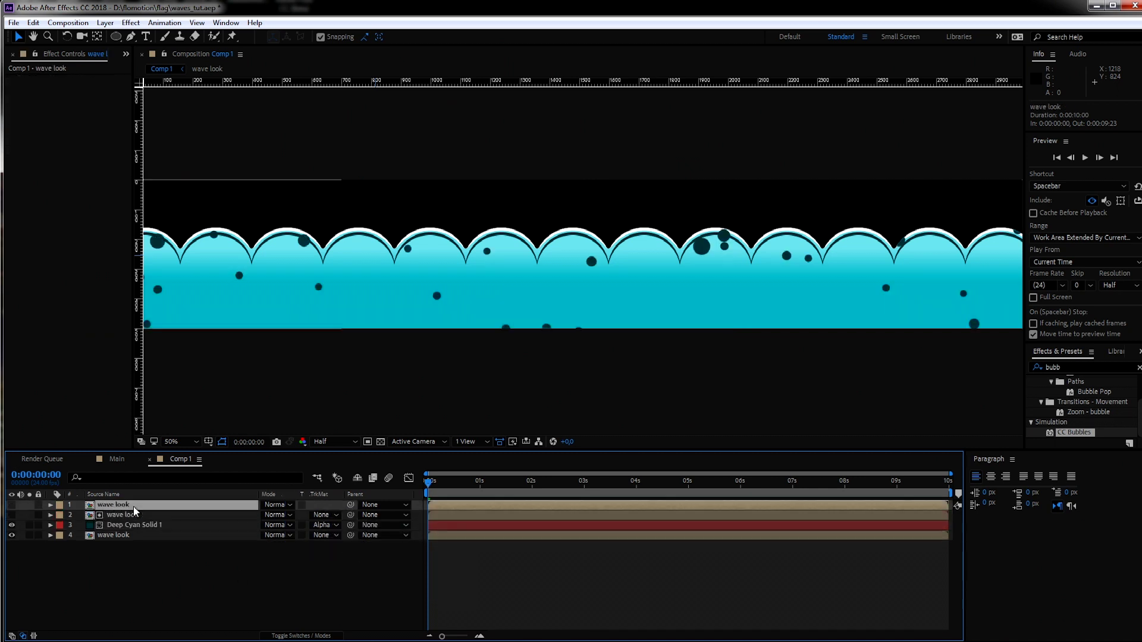
pyautogui.click(131, 524)
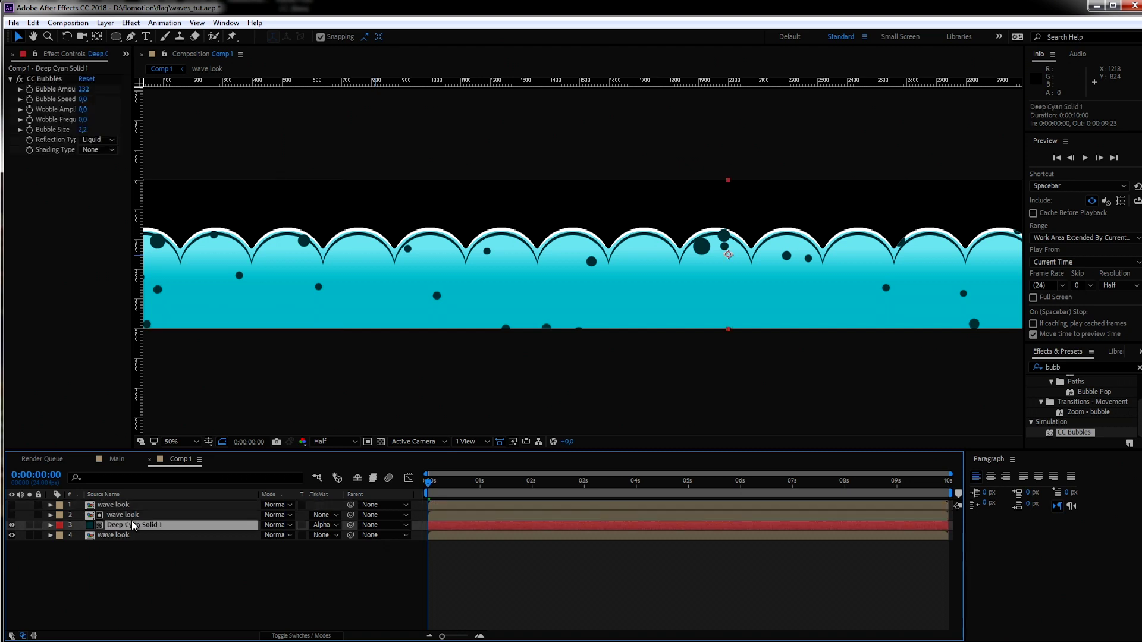
pyautogui.hotkey('ctrl', 'd')
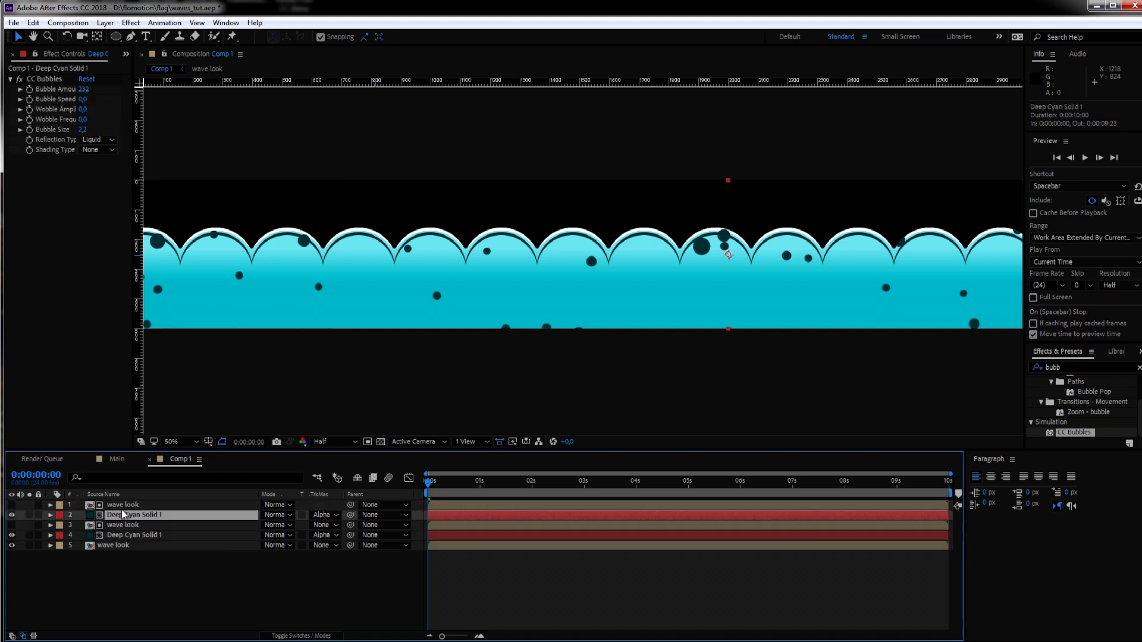
pyautogui.click(120, 505)
pyautogui.click(125, 513)
# Stretch the duplicate bubble layer horizontally and fade its opacity to about 82%
pyautogui.press(',')
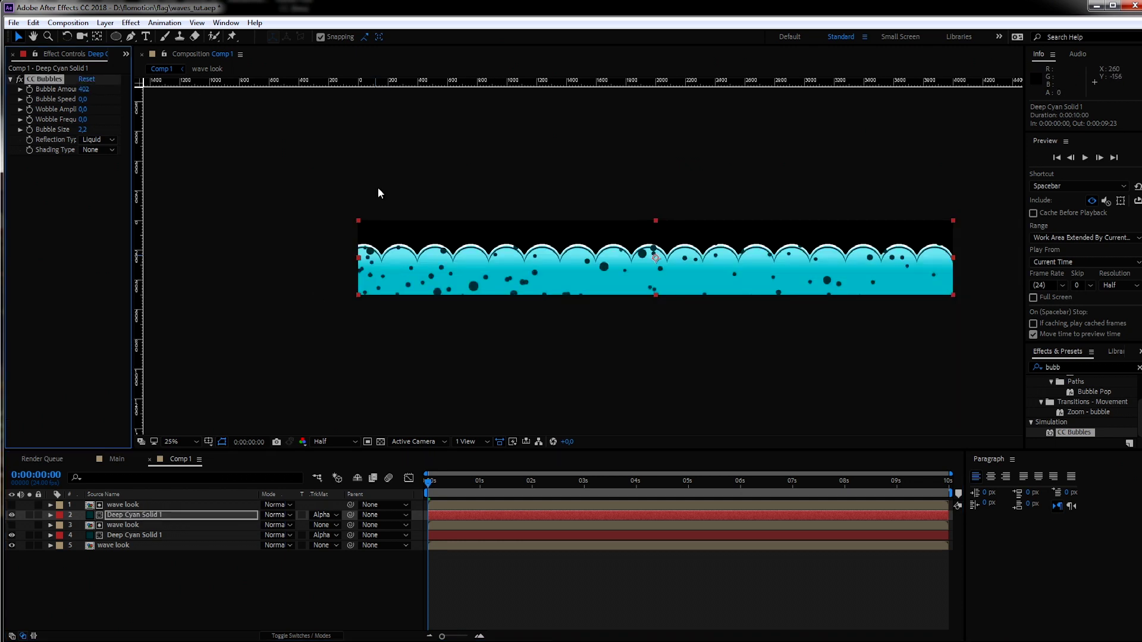
pyautogui.moveTo(358, 258); pyautogui.dragTo(961, 258)
pyautogui.press('t')
pyautogui.moveTo(266, 525); pyautogui.dragTo(250, 527)
pyautogui.click(447, 385)
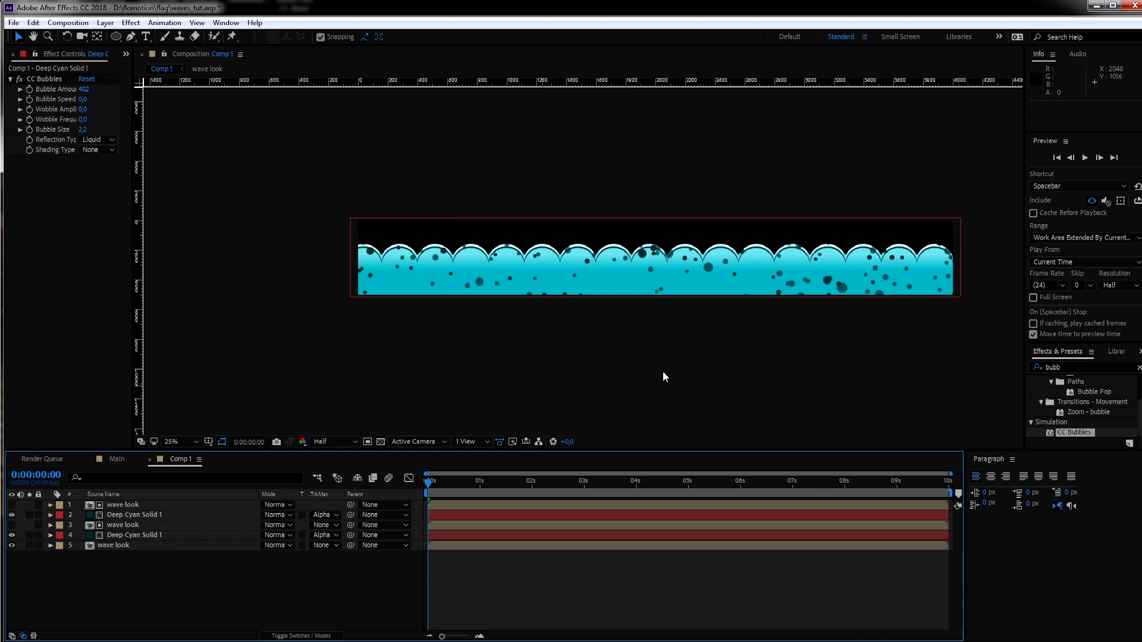
# Switch to the Main composition and bring up the Project panel
pyautogui.click(117, 458)
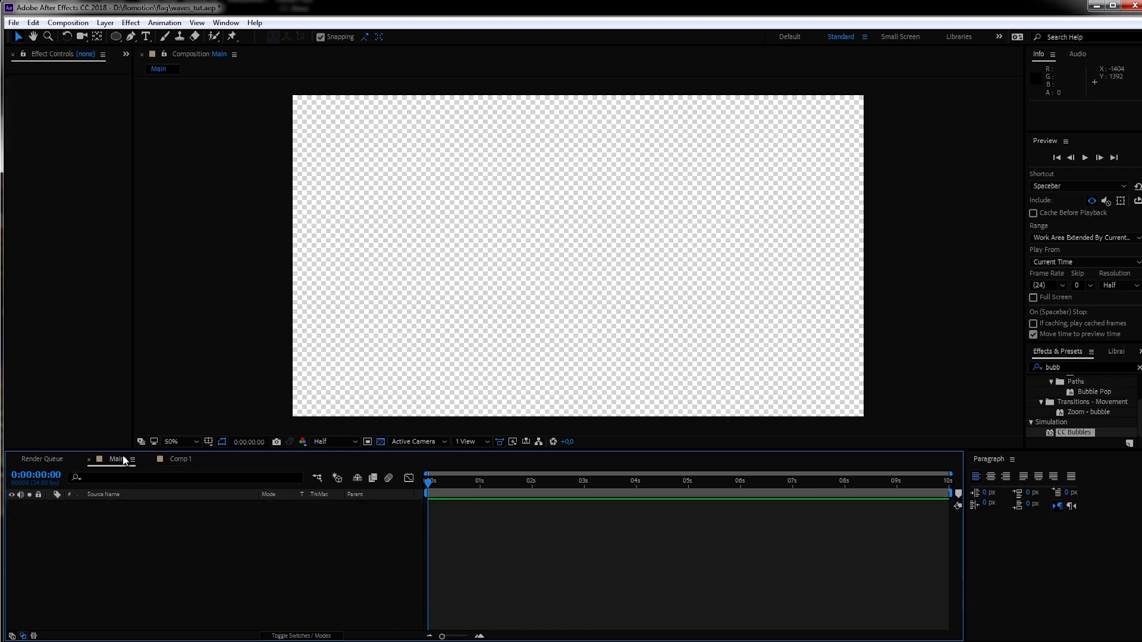
pyautogui.hotkey('ctrl', 'alt', '0')
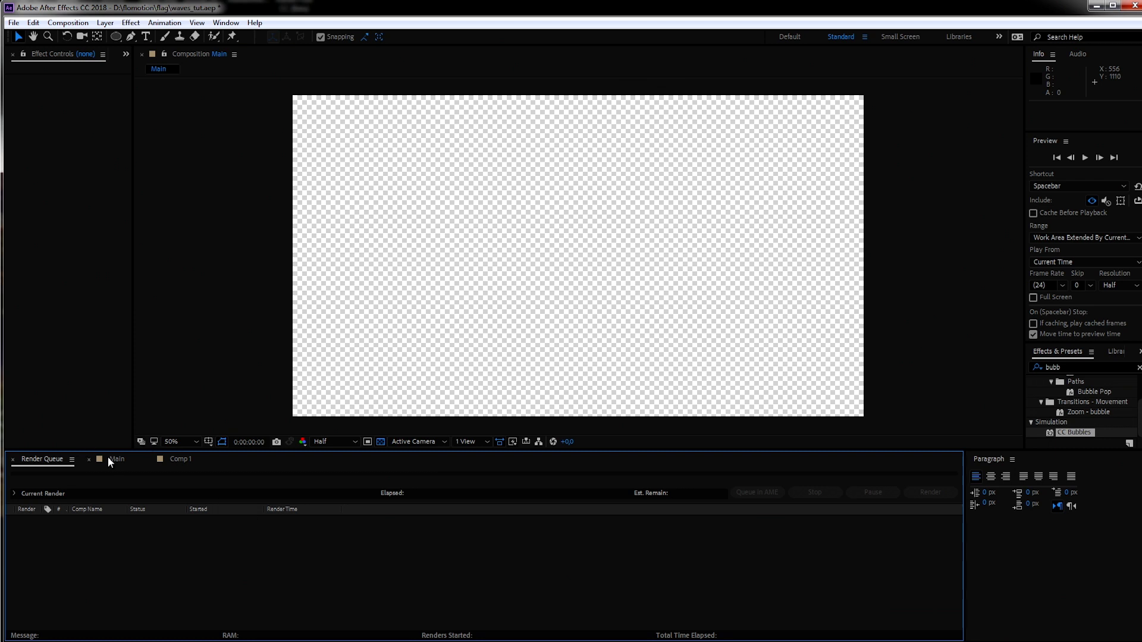
pyautogui.click(113, 460)
pyautogui.press(',')
pyautogui.press(',')
pyautogui.click(31, 113)
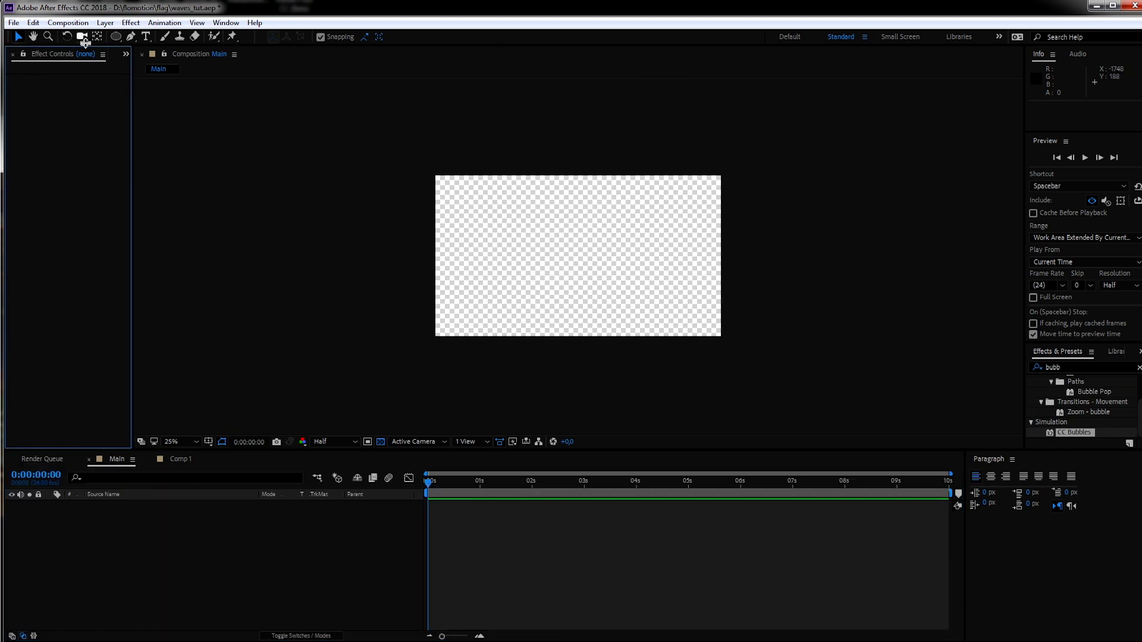
pyautogui.click(125, 55)
pyautogui.click(144, 68)
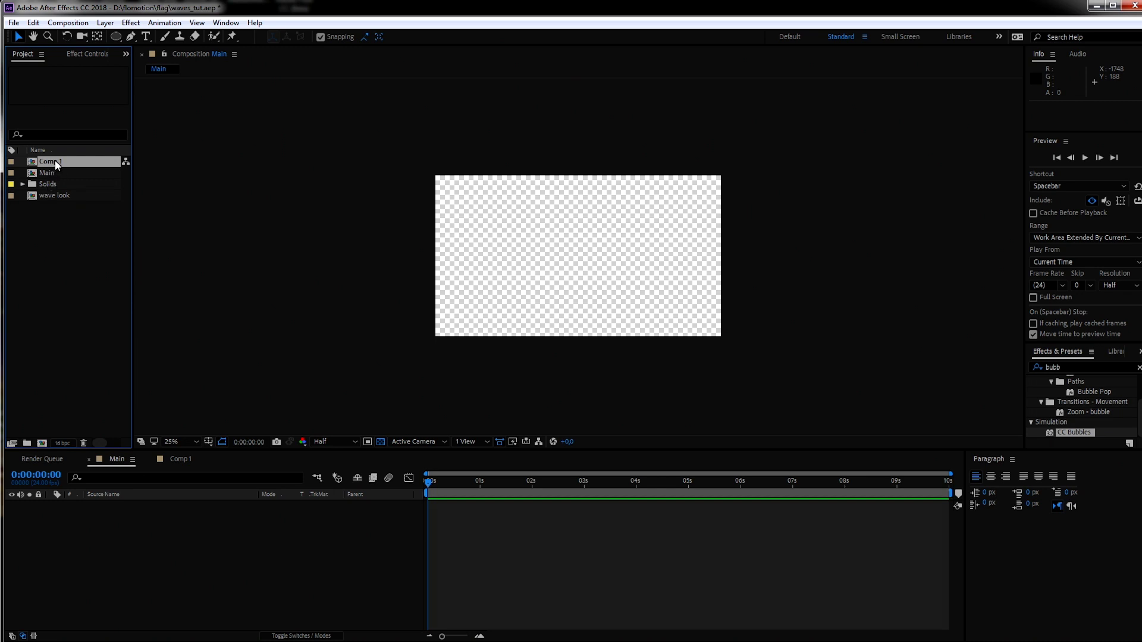
# Rename Comp 1 to Waves Comp, add it to Main, and lower it to the frame bottom
pyautogui.press('Return')
pyautogui.write('Waves')
pyautogui.press('Return')
pyautogui.moveTo(64, 198); pyautogui.dragTo(132, 540)
pyautogui.moveTo(823, 282); pyautogui.dragTo(831, 327)
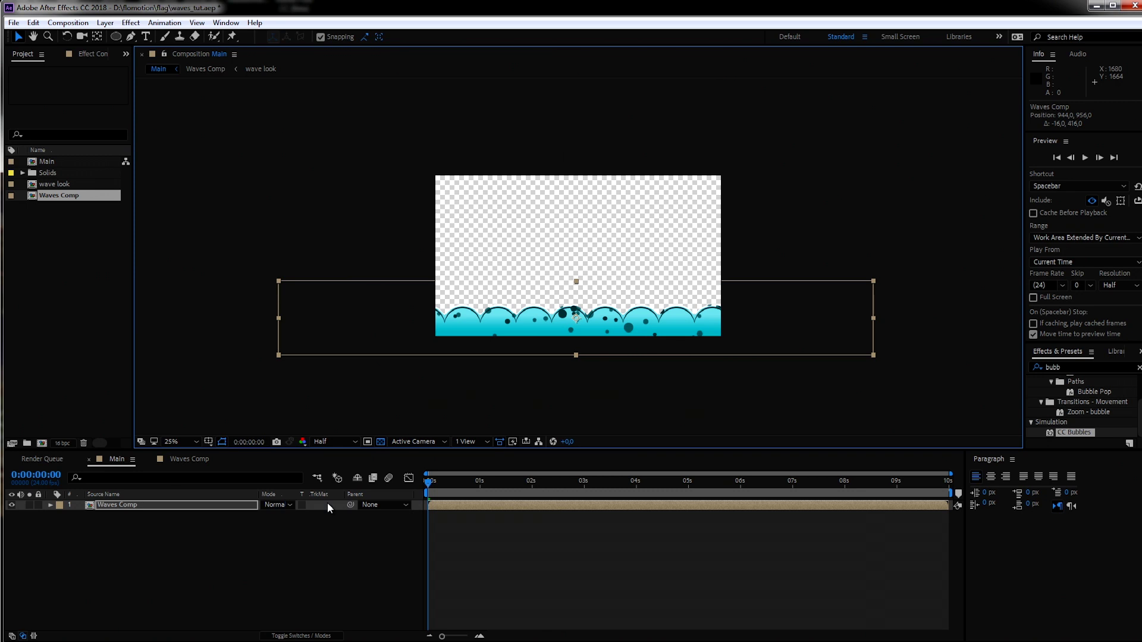
pyautogui.click(753, 324)
pyautogui.moveTo(754, 326)
pyautogui.mouseDown()
pyautogui.moveTo(747, 337)
pyautogui.moveTo(754, 331)
pyautogui.mouseUp()
# Create a solid named 'circle', cut a small elliptical mask on it, and place it below Waves Comp
pyautogui.click(257, 521)
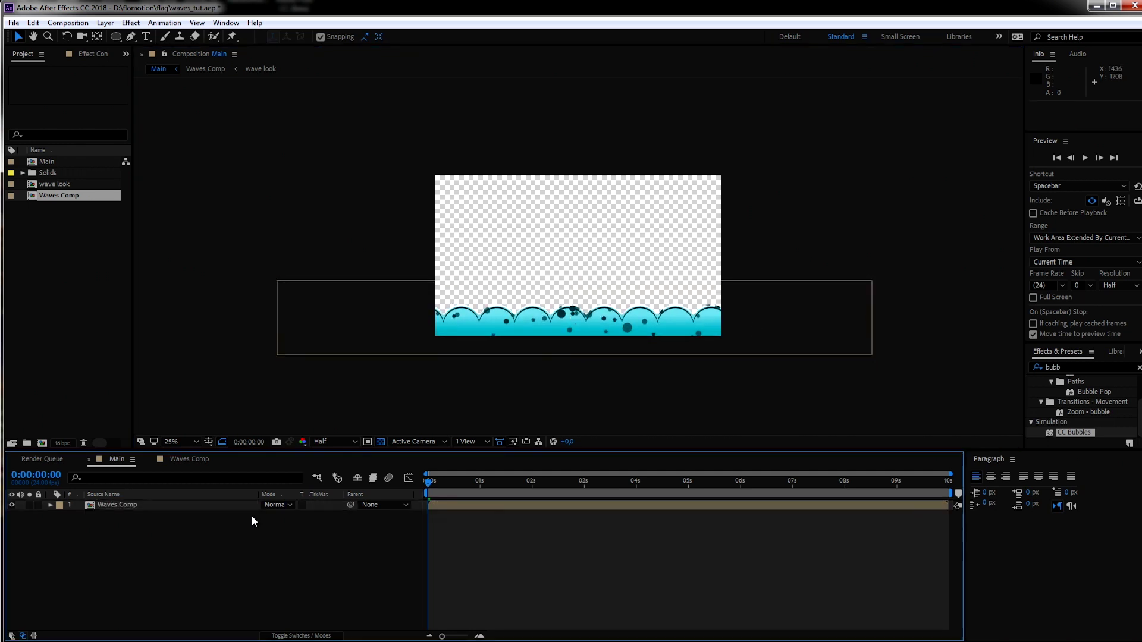
pyautogui.hotkey('ctrl', 'y')
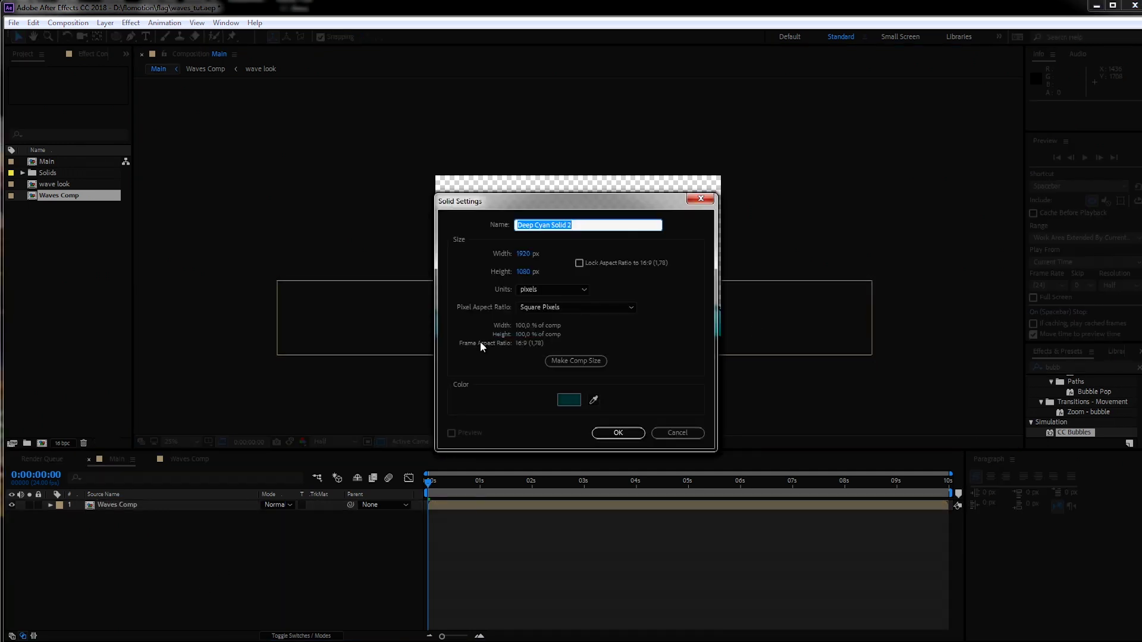
pyautogui.write('circle')
pyautogui.click(618, 432)
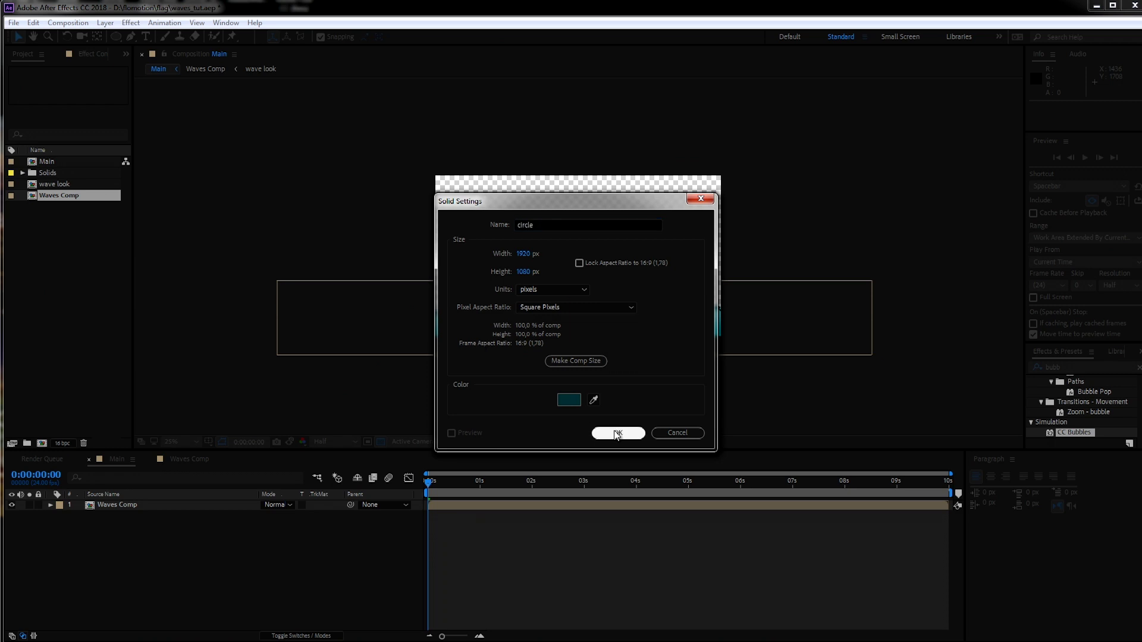
pyautogui.click(117, 37)
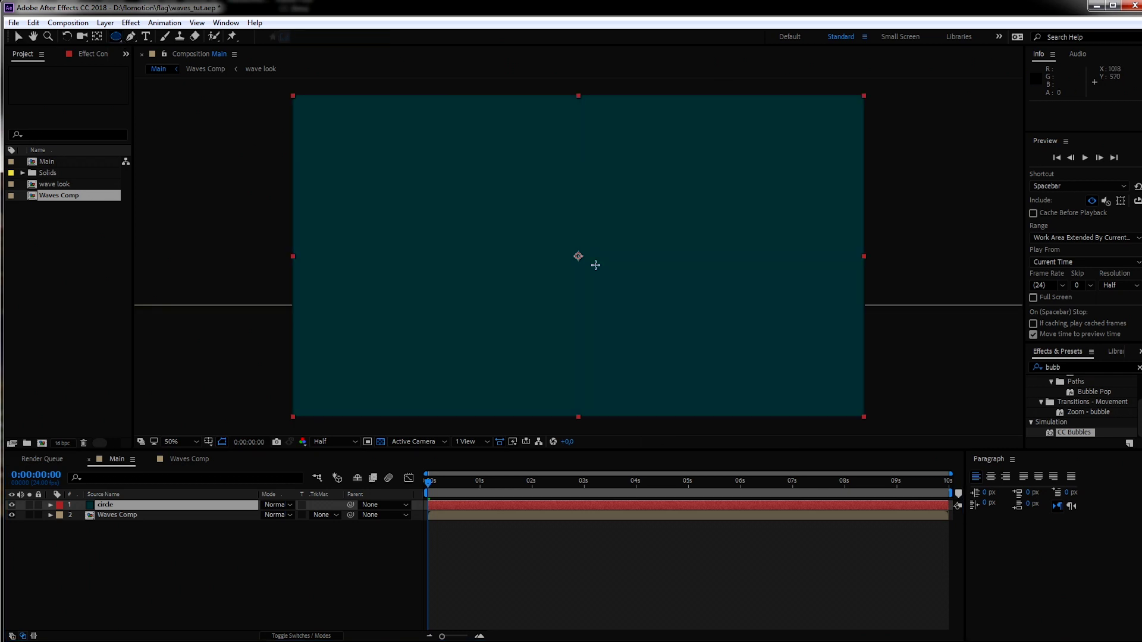
pyautogui.press('.')
pyautogui.moveTo(433, 302)
pyautogui.mouseDown()
pyautogui.moveTo(444, 310)
pyautogui.moveTo(434, 301)
pyautogui.mouseUp()
pyautogui.click(108, 592)
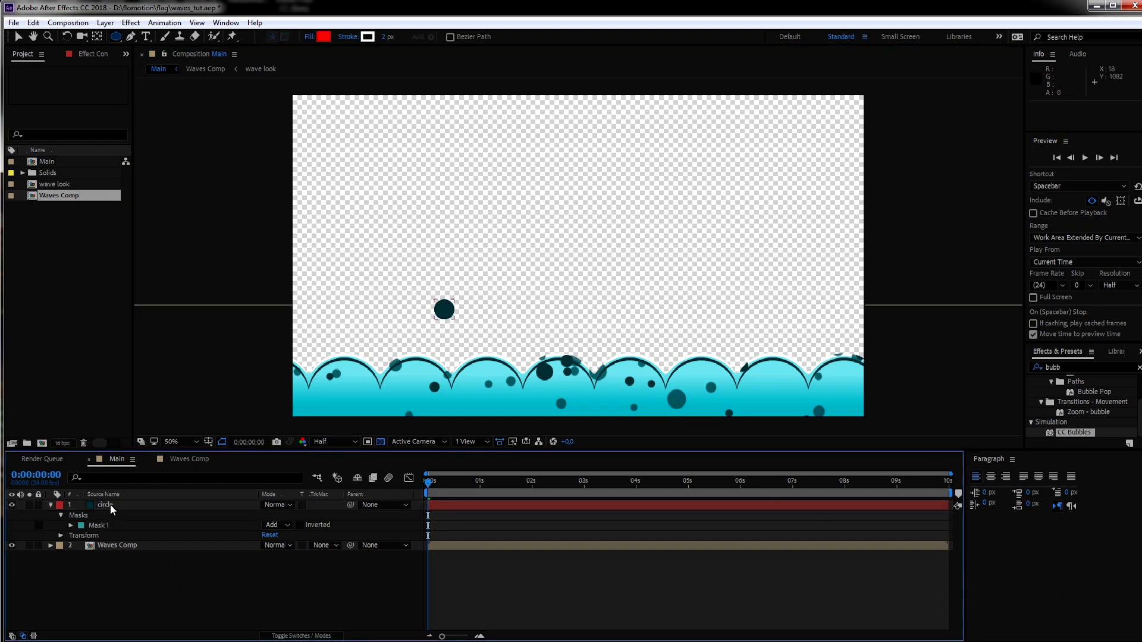
pyautogui.moveTo(110, 502); pyautogui.dragTo(101, 551)
pyautogui.click(194, 600)
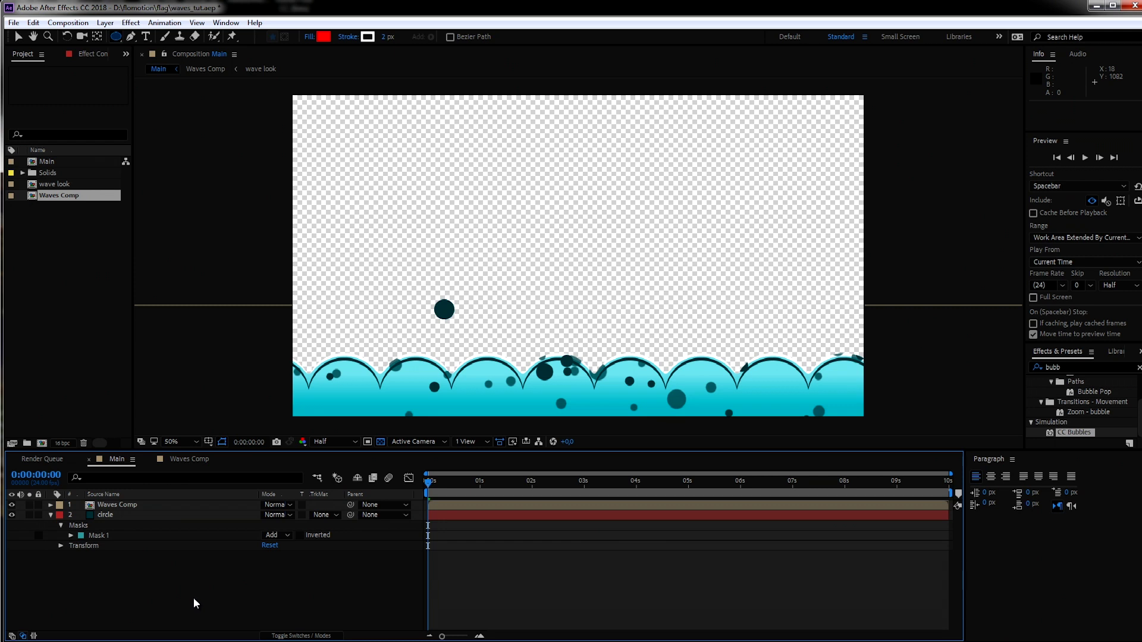
# Add a null object and copy the circle layer's Mask 1 path
pyautogui.hotkey('ctrl', 'alt', 'shift', 'y')
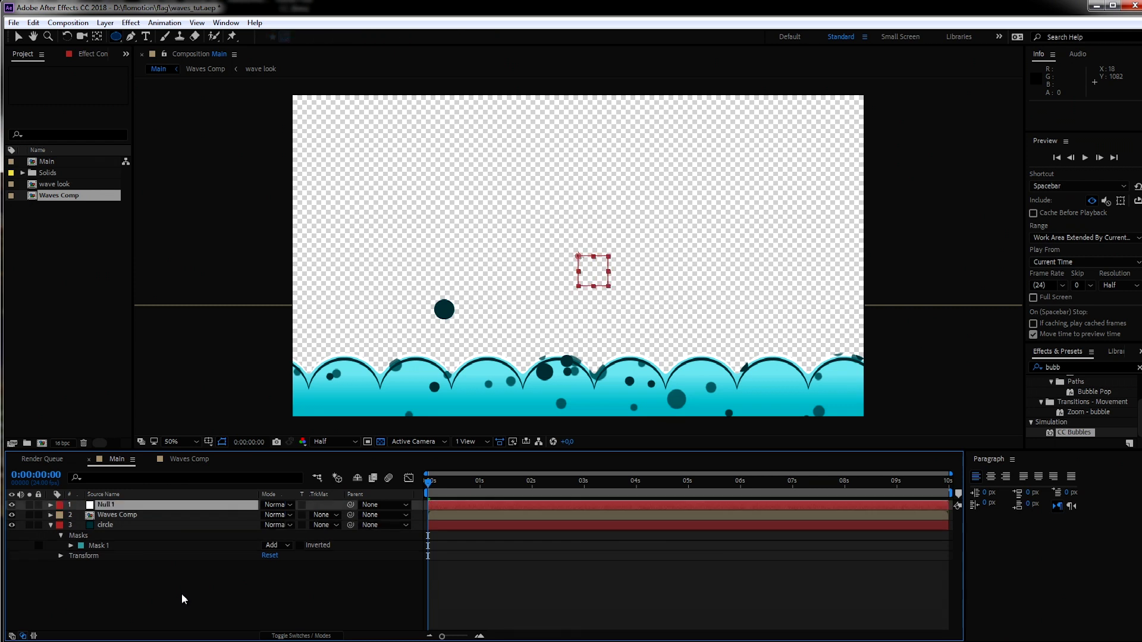
pyautogui.click(112, 526)
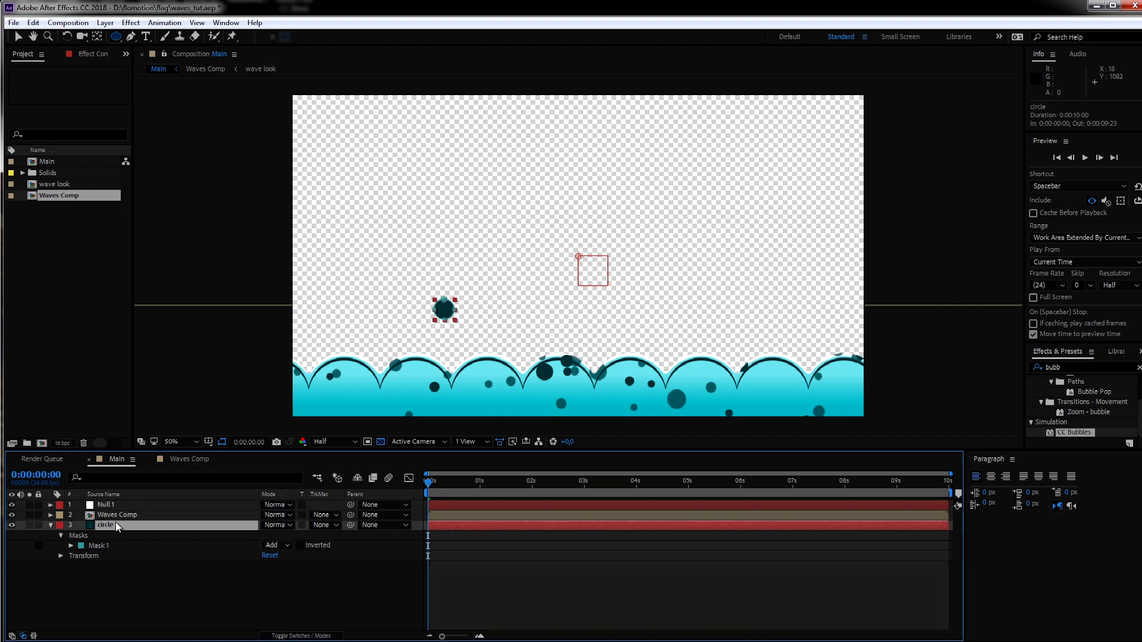
pyautogui.click(61, 536)
pyautogui.click(60, 536)
pyautogui.click(109, 547)
pyautogui.click(69, 546)
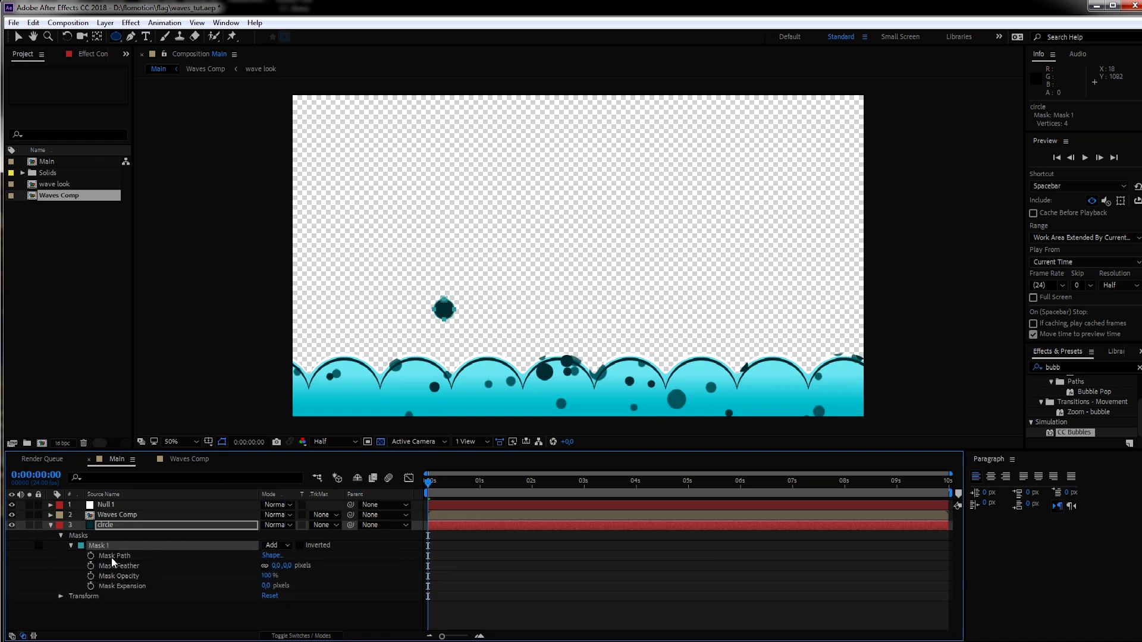
pyautogui.click(111, 556)
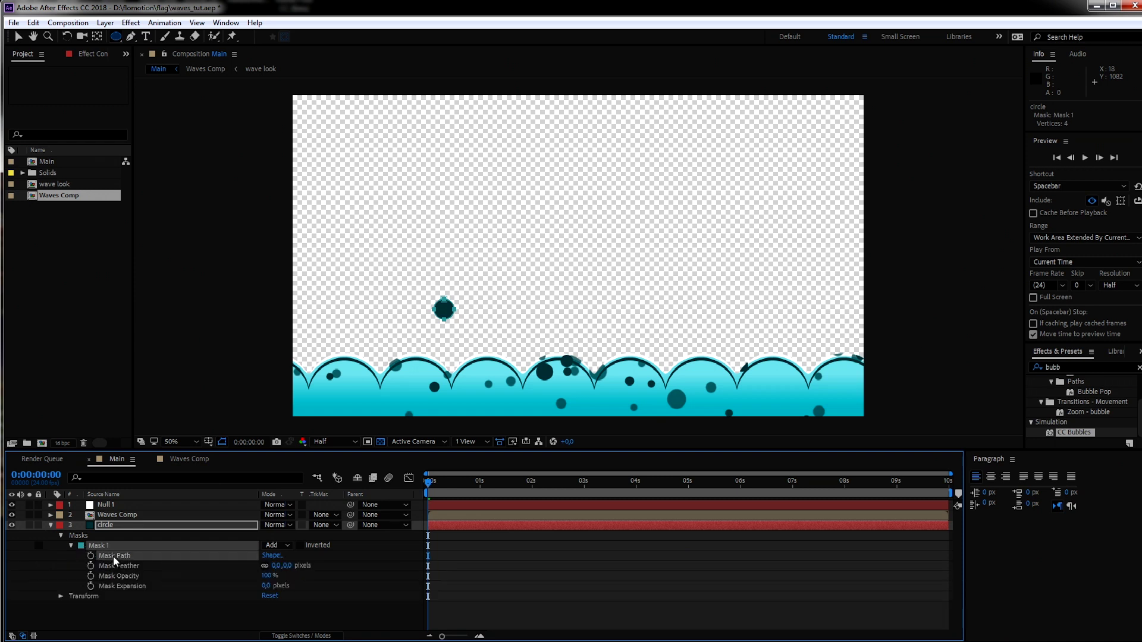
# Paste the mask path into Null 1's Position as keyframes
pyautogui.click(110, 506)
pyautogui.press('p')
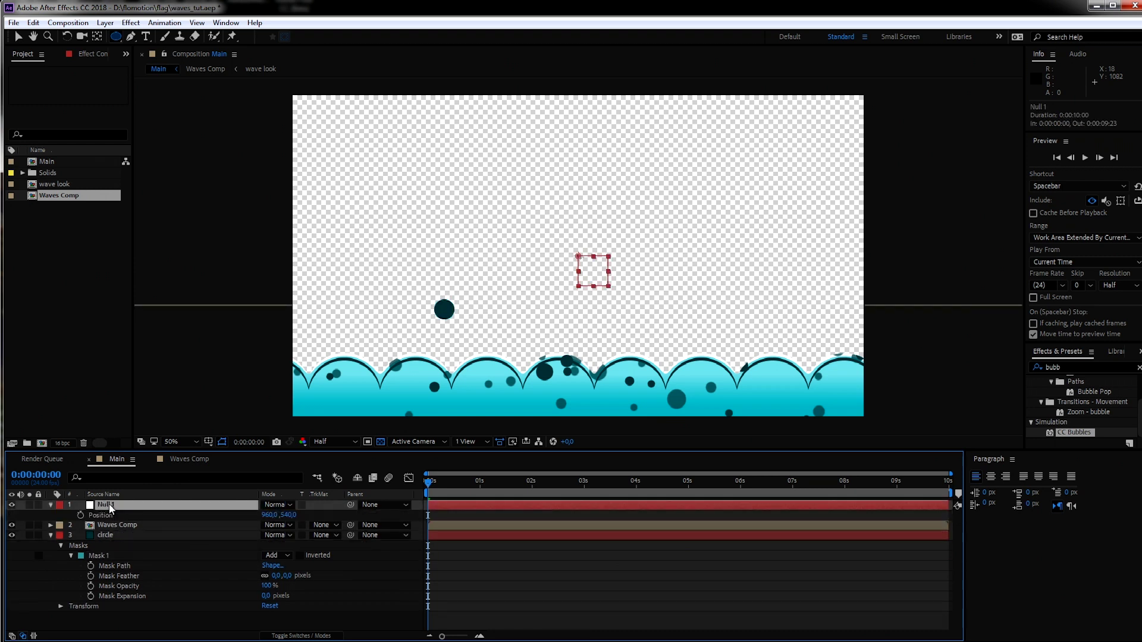
pyautogui.press('Return')
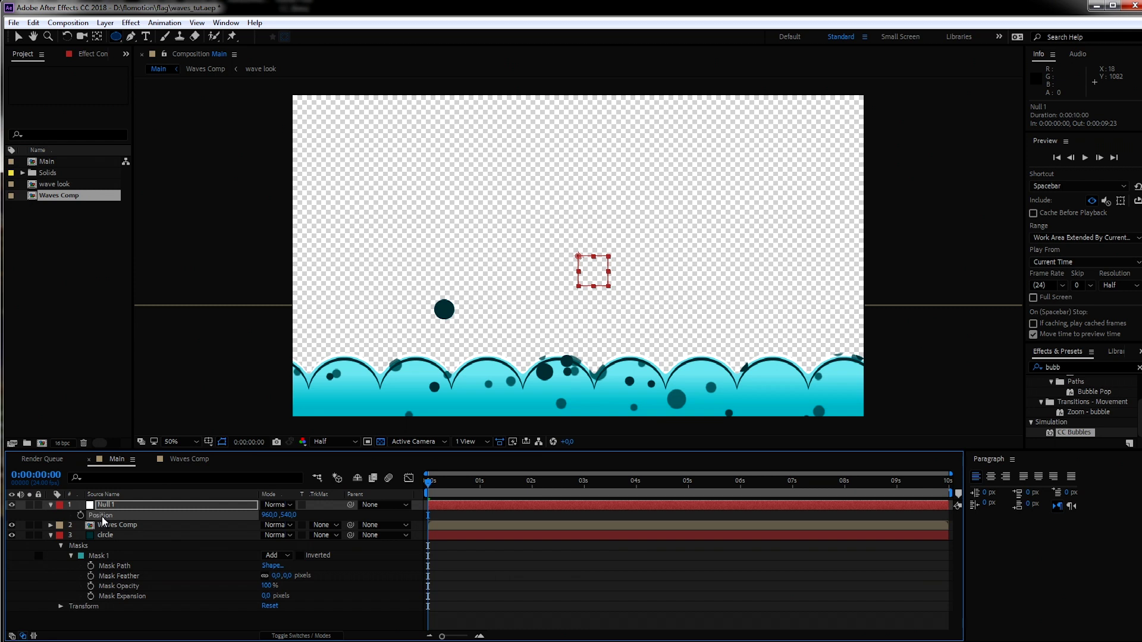
pyautogui.hotkey('ctrl', 'v')
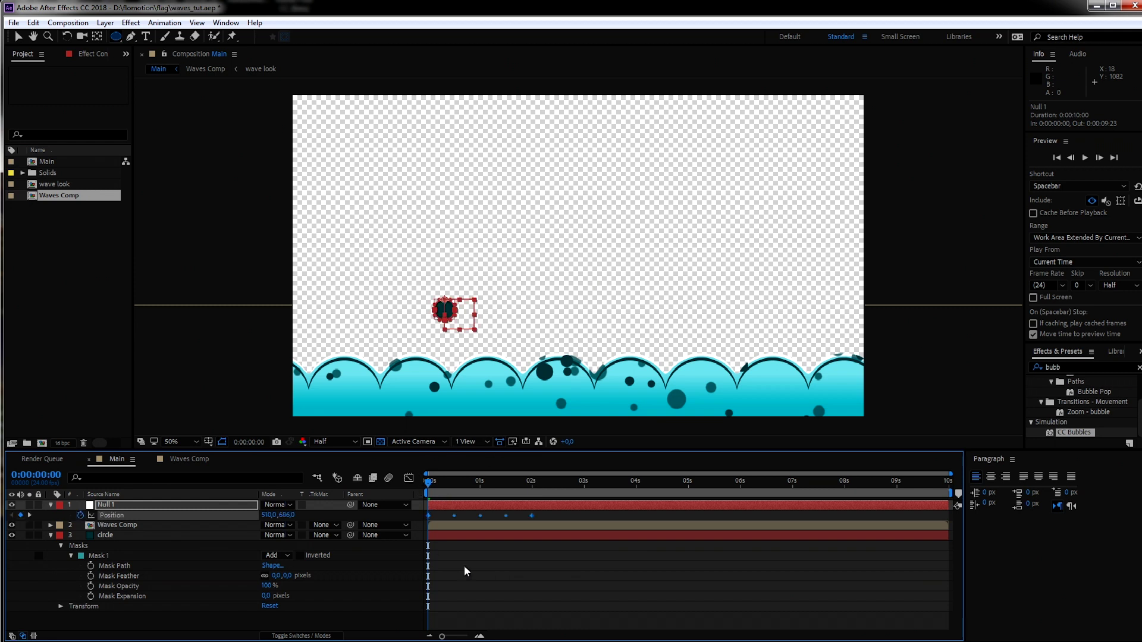
pyautogui.click(106, 536)
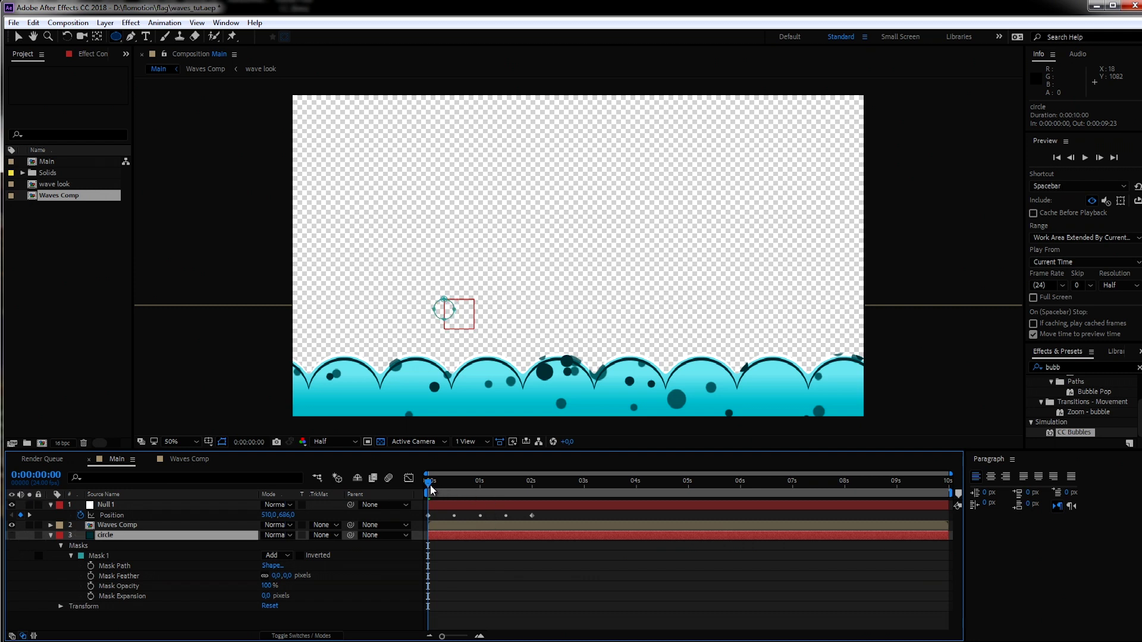
# Give Null 1's Position a loopOutDuration("cycle") expression and scrub to confirm the looping motion
pyautogui.moveTo(435, 490); pyautogui.dragTo(517, 494)
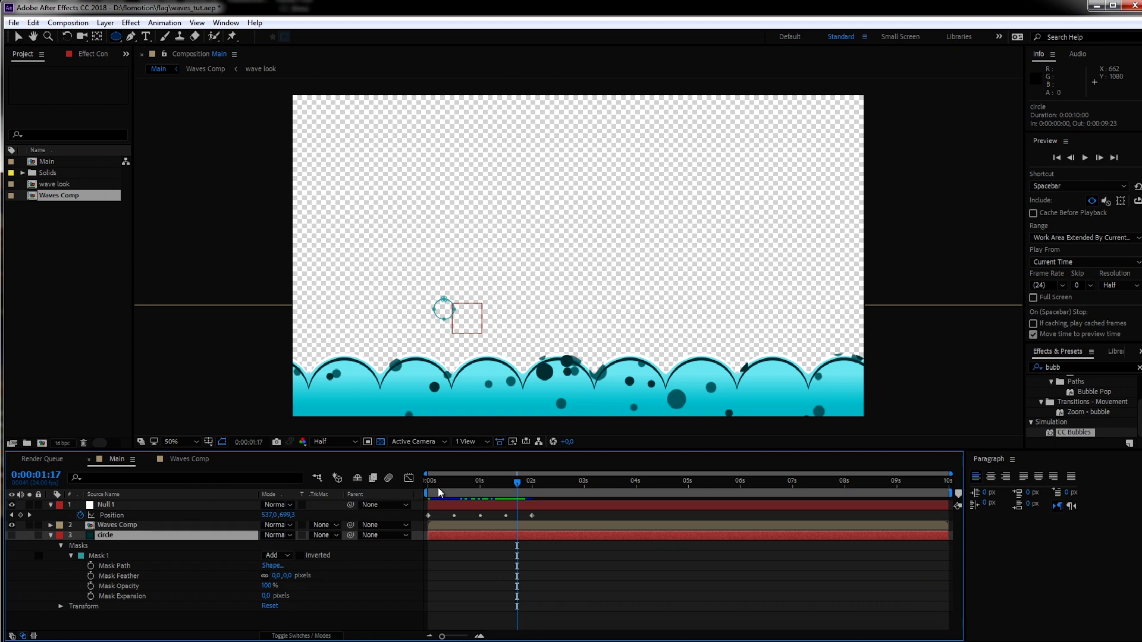
pyautogui.moveTo(436, 491); pyautogui.dragTo(362, 499)
pyautogui.keyDown('alt'); pyautogui.click(81, 515); pyautogui.keyUp('alt')
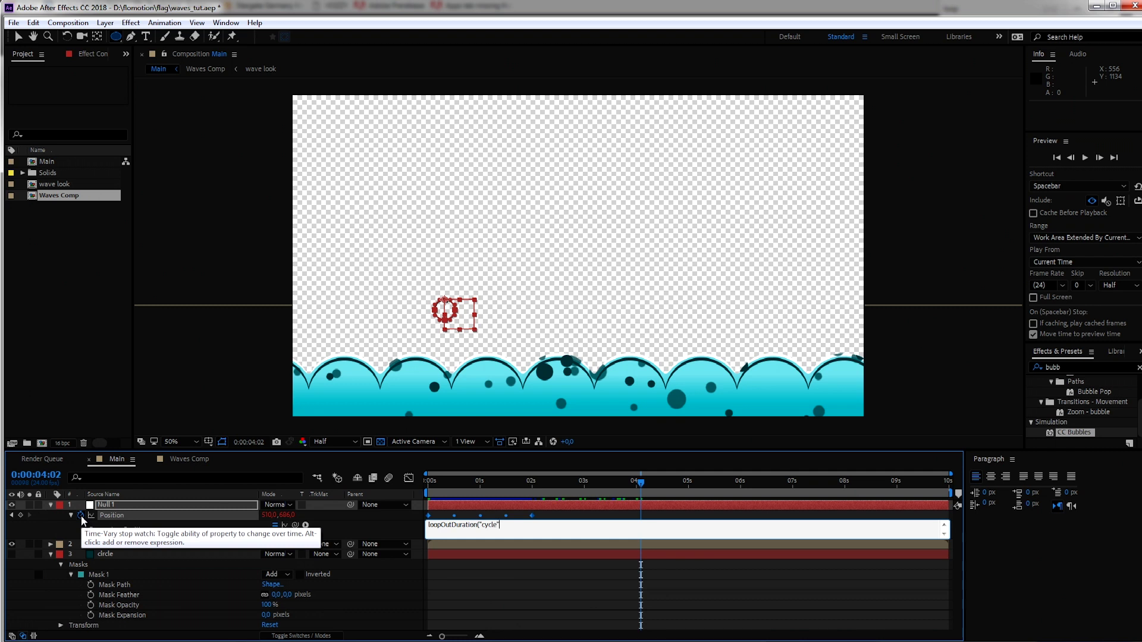
pyautogui.click(577, 564)
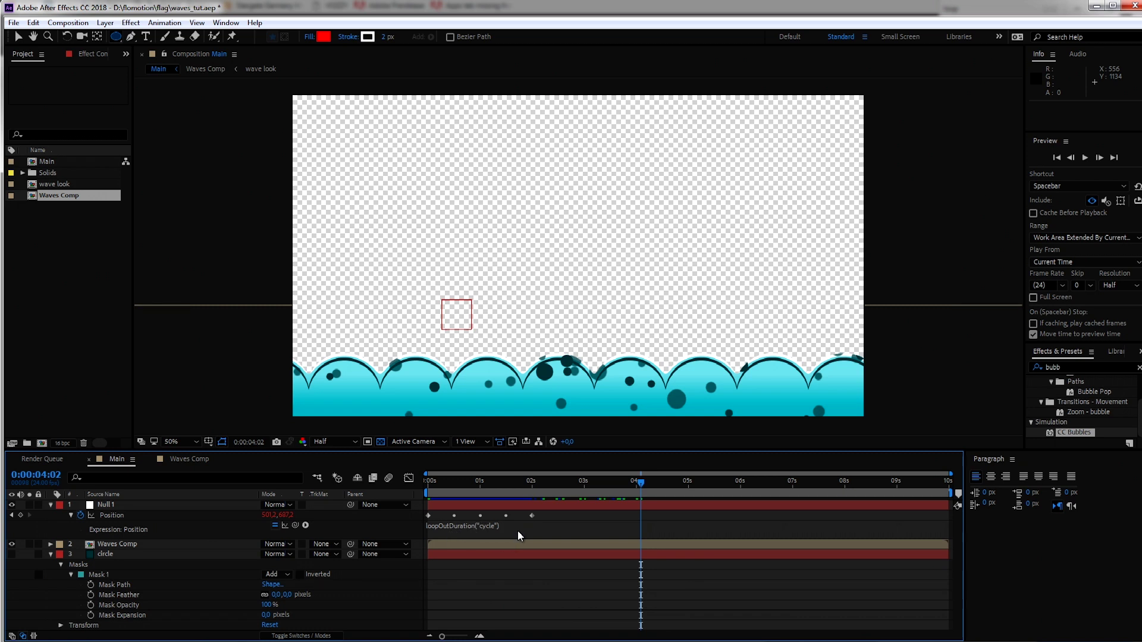
pyautogui.moveTo(425, 484); pyautogui.dragTo(729, 519)
pyautogui.press('Home')
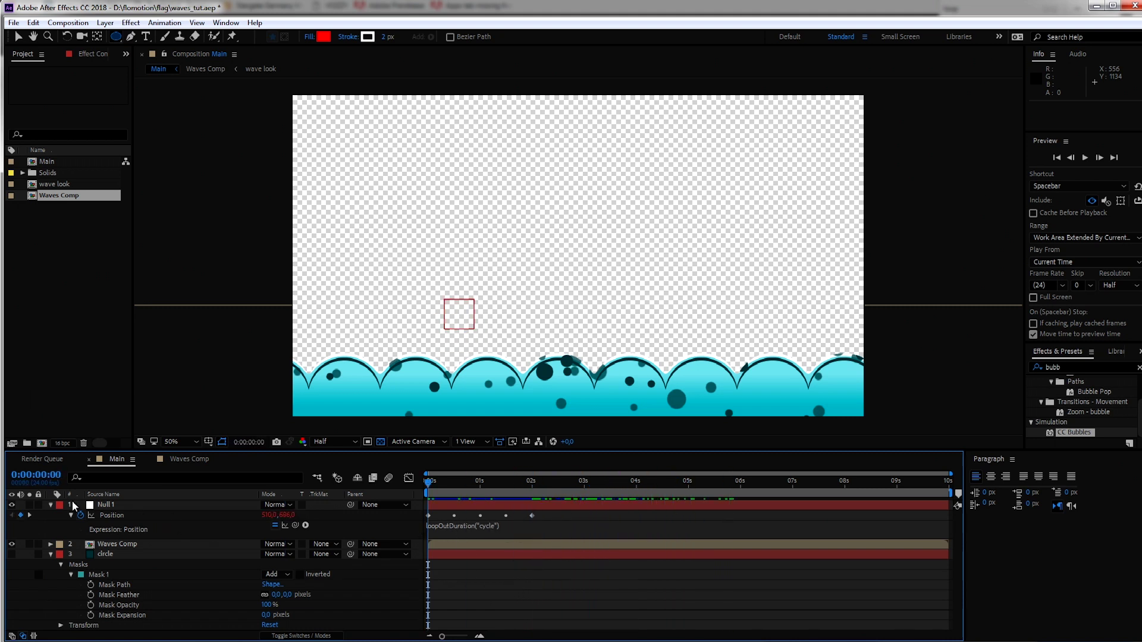
# Collapse the layer properties and rename the Waves Comp layer to Waves01
pyautogui.click(52, 506)
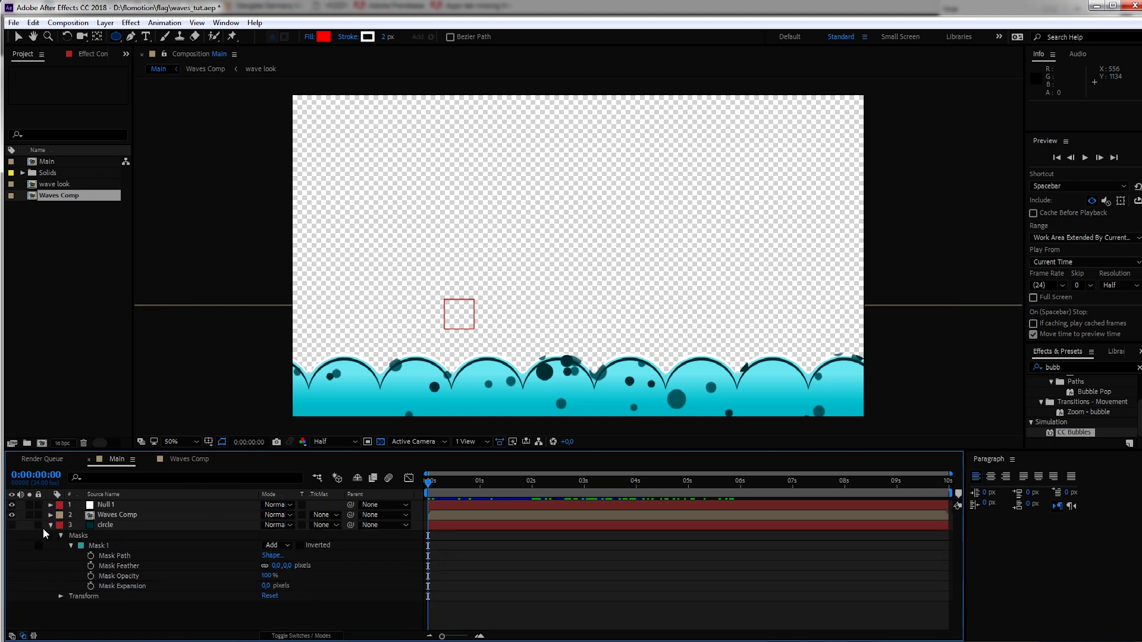
pyautogui.click(47, 526)
pyautogui.click(120, 515)
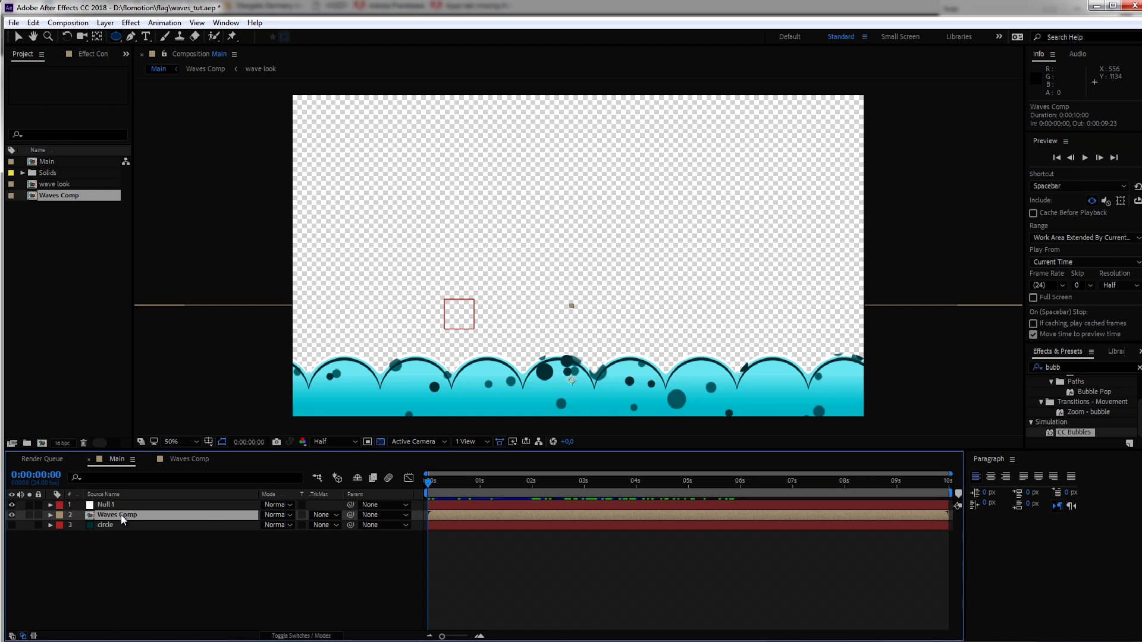
pyautogui.press('Return')
pyautogui.write('Waves01')
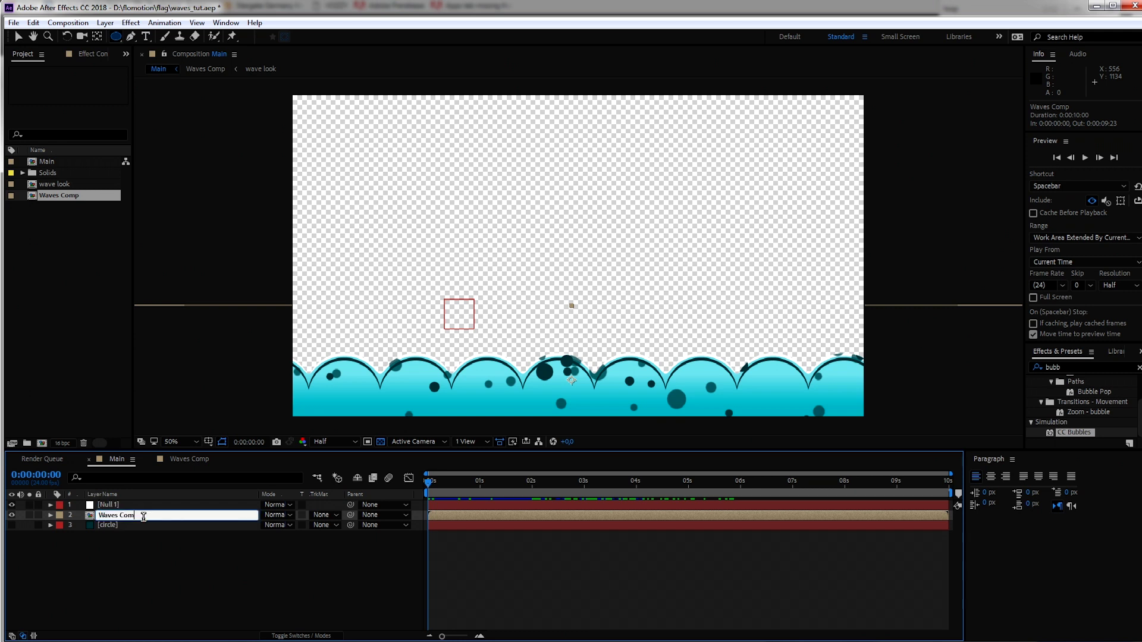
pyautogui.click(143, 561)
# Parent Waves01 to Null 1 and preview the circular motion
pyautogui.click(122, 505)
pyautogui.click(137, 515)
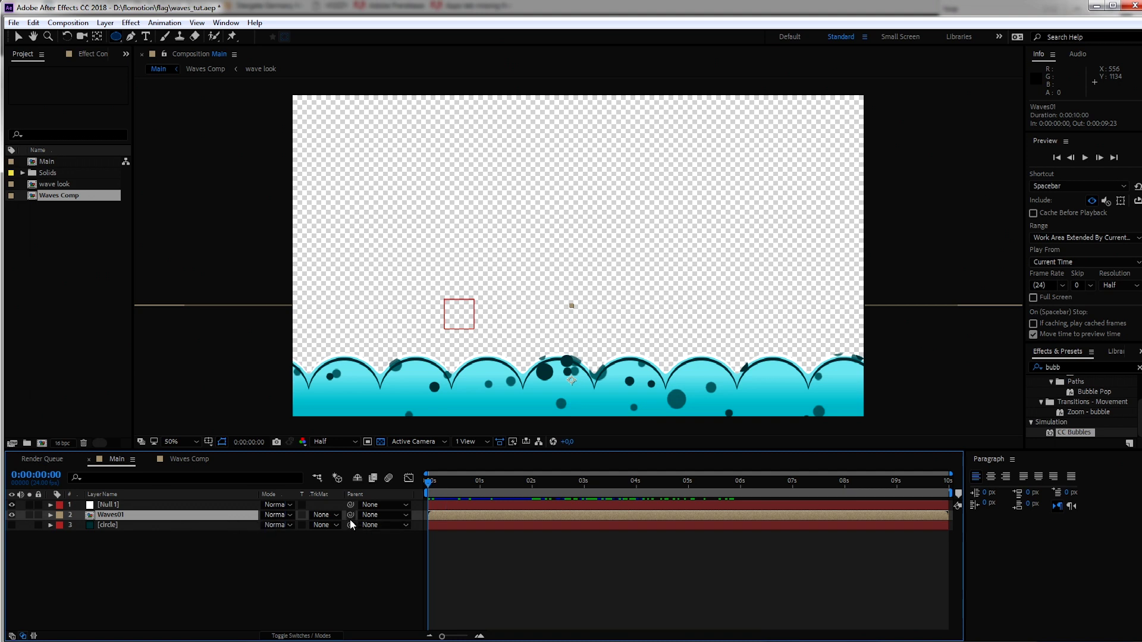
pyautogui.moveTo(351, 517); pyautogui.dragTo(119, 507)
pyautogui.click(473, 547)
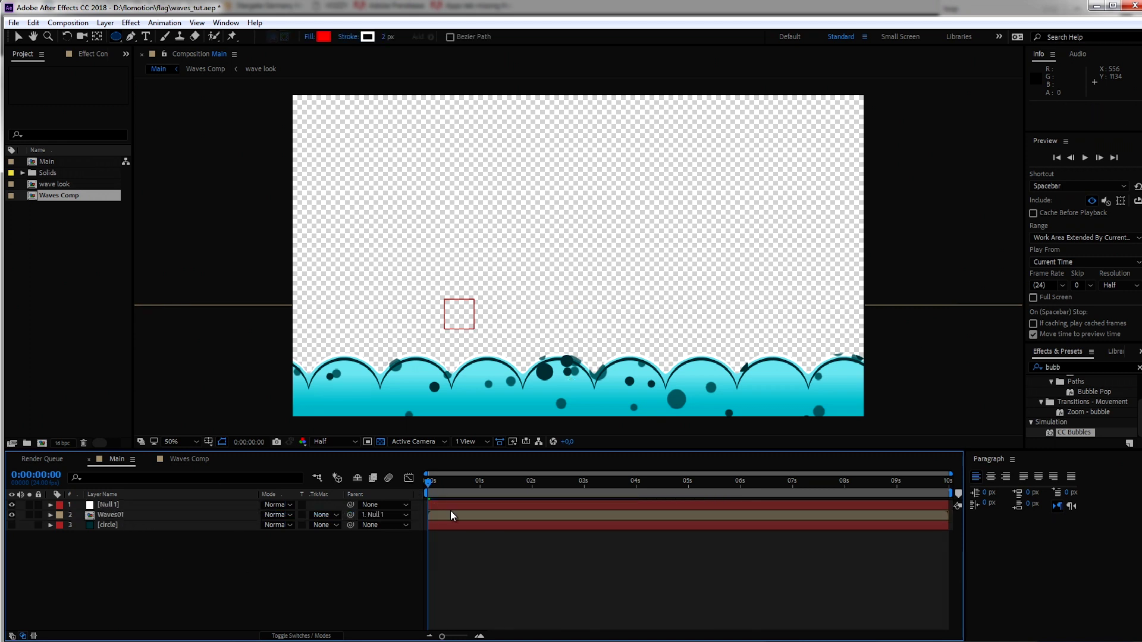
pyautogui.press('space')
pyautogui.press(',')
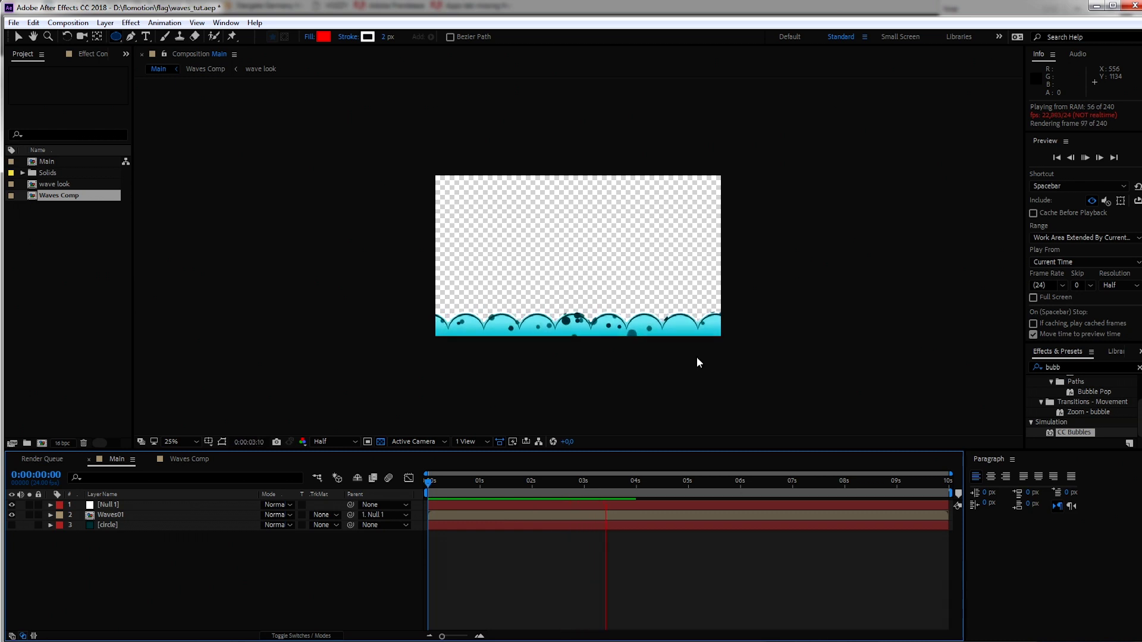
pyautogui.press('space')
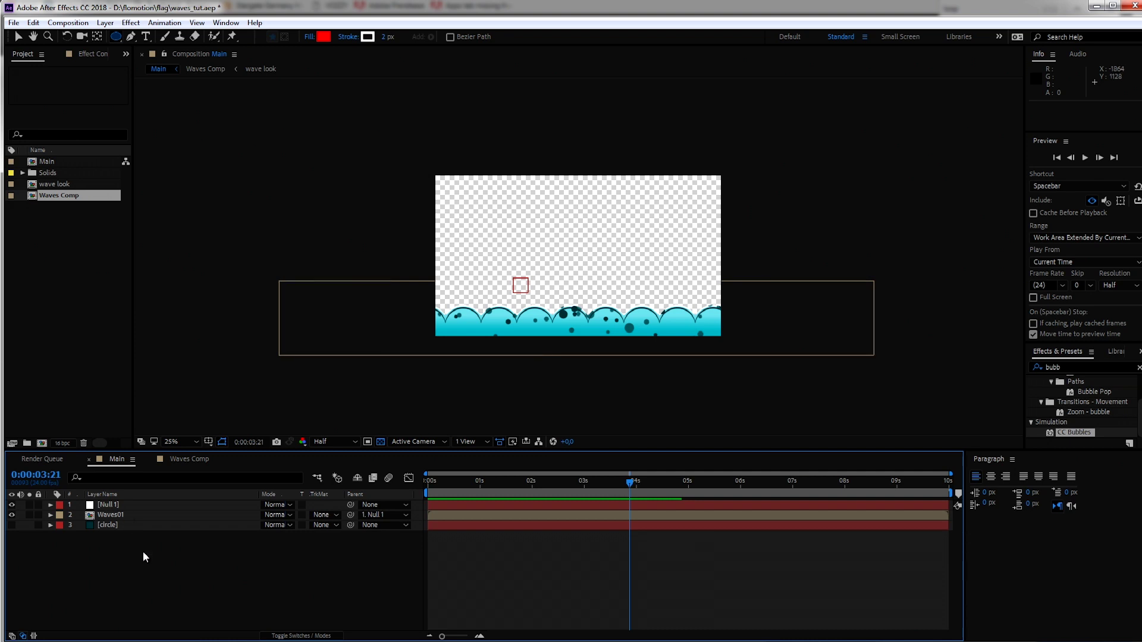
# Create a light cyan solid and move it beneath all other layers
pyautogui.hotkey('ctrl', 'y')
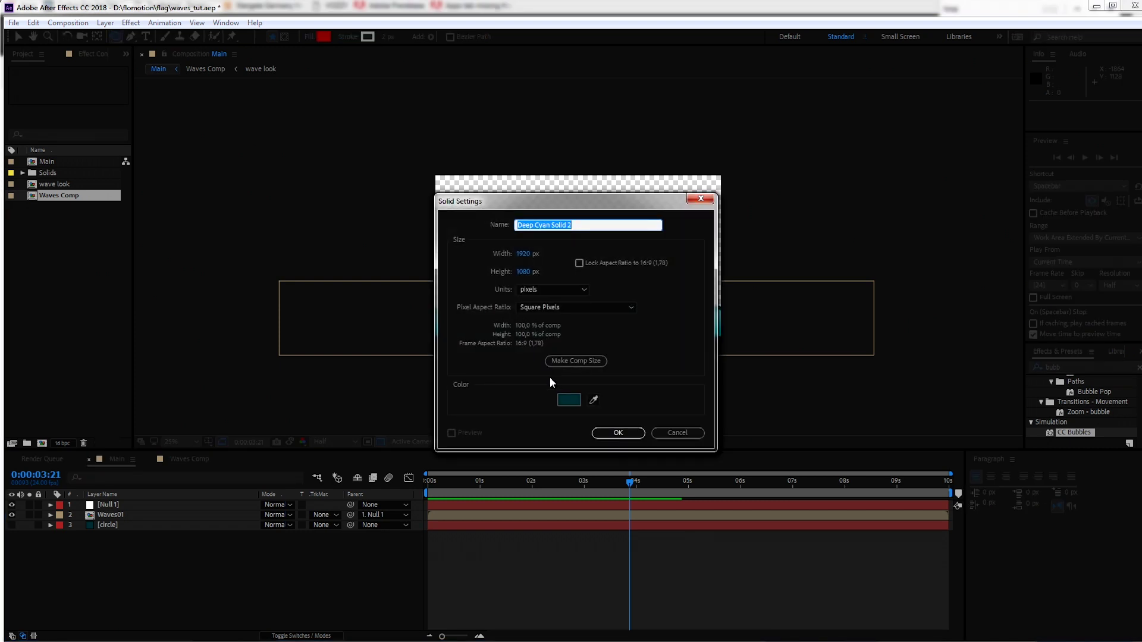
pyautogui.click(562, 397)
pyautogui.moveTo(507, 296)
pyautogui.mouseDown()
pyautogui.moveTo(507, 252)
pyautogui.moveTo(517, 291)
pyautogui.mouseUp()
pyautogui.click(708, 264)
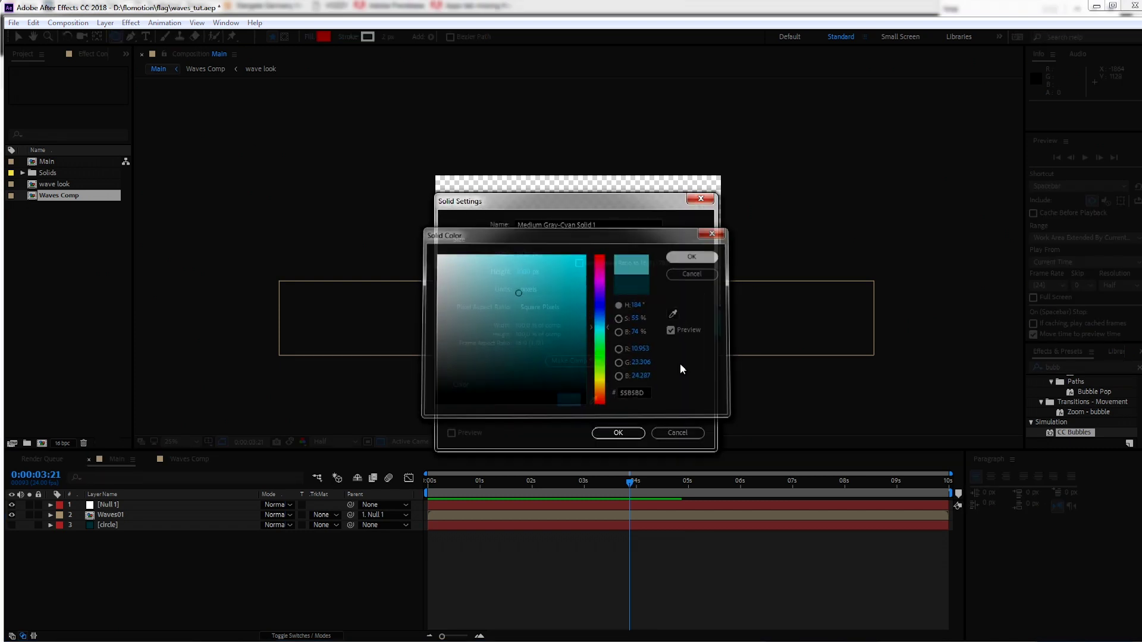
pyautogui.click(616, 433)
pyautogui.moveTo(149, 505); pyautogui.dragTo(158, 573)
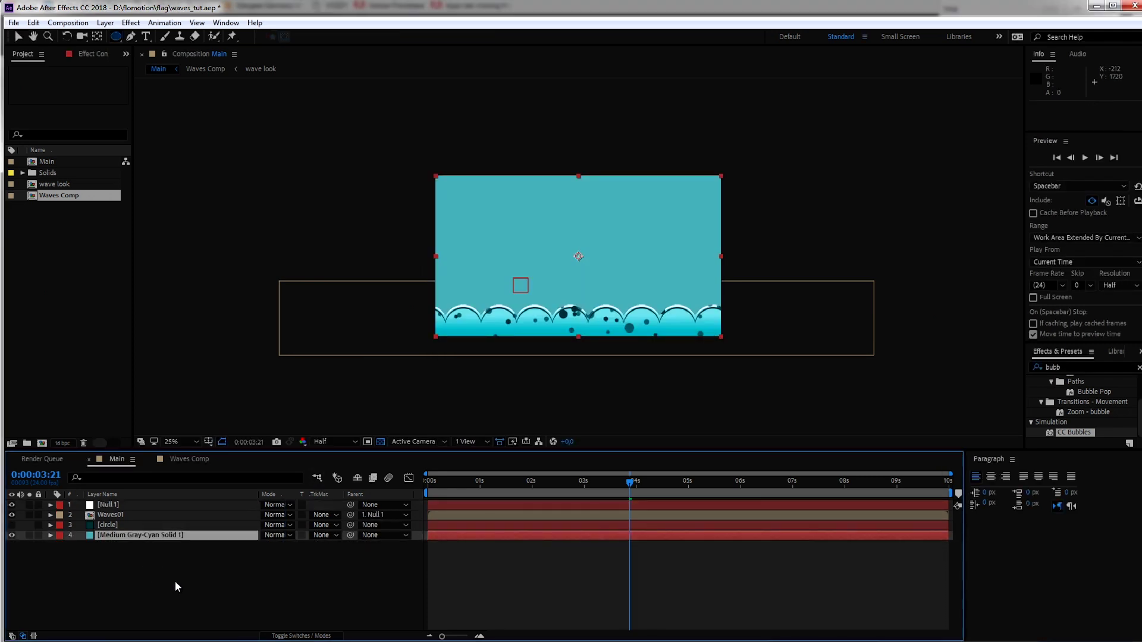
# Apply Gradient Ramp to the cyan solid and temporarily disable the effect
pyautogui.click(1076, 366)
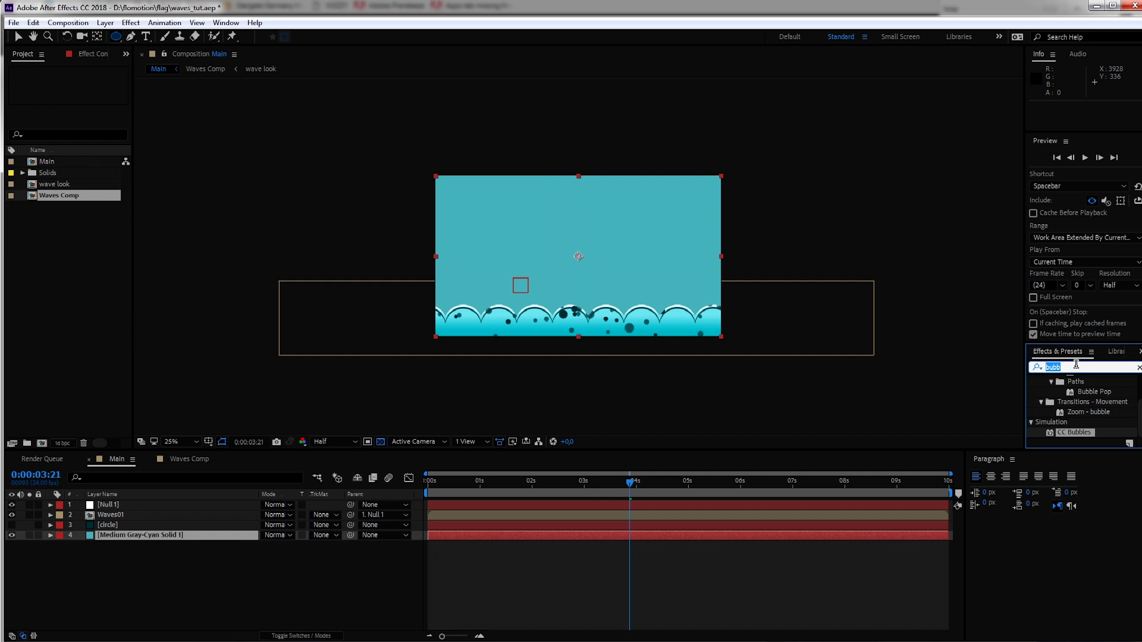
pyautogui.write('ramp')
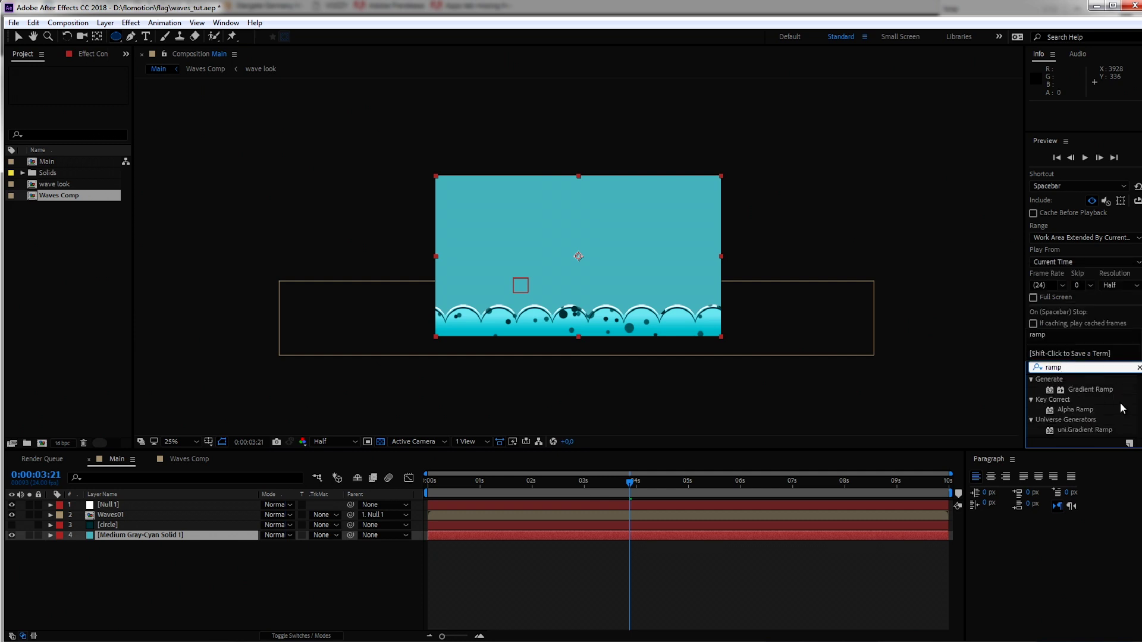
pyautogui.moveTo(1090, 389); pyautogui.dragTo(166, 538)
pyautogui.moveTo(131, 110); pyautogui.dragTo(235, 111)
pyautogui.click(20, 79)
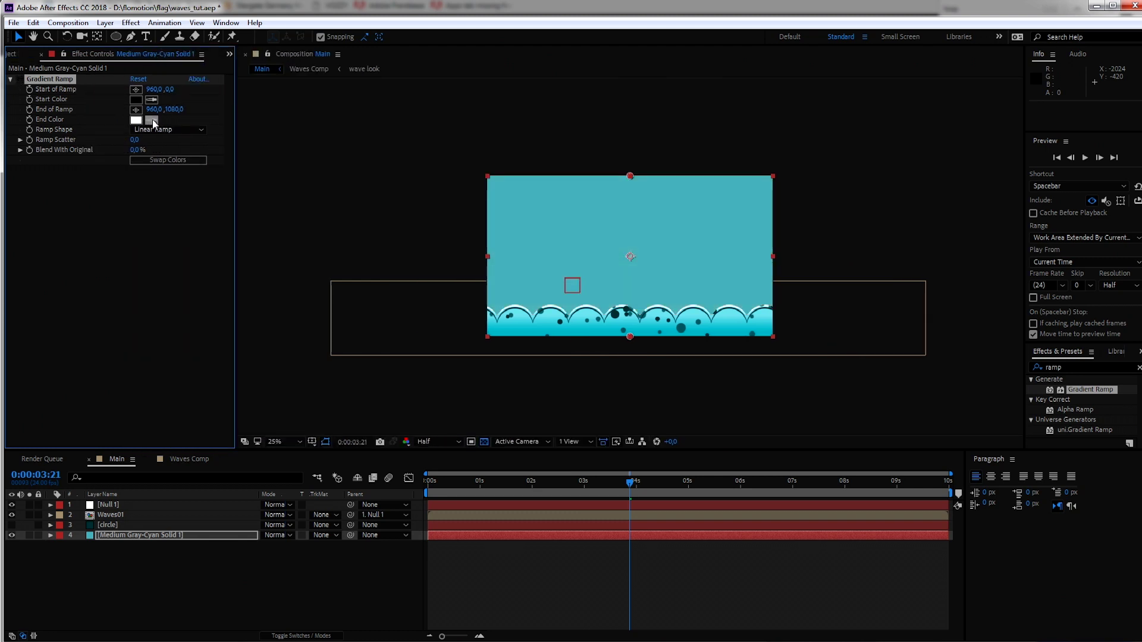
# Set the ramp's start colour to a saturated orange-yellow
pyautogui.click(136, 99)
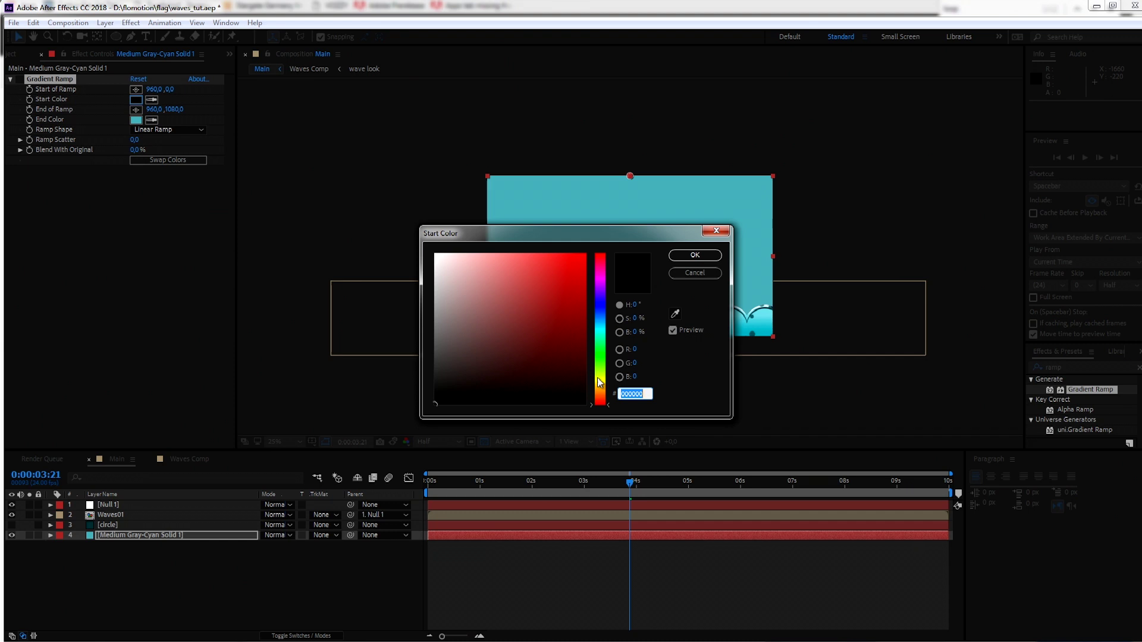
pyautogui.click(601, 378)
pyautogui.click(585, 255)
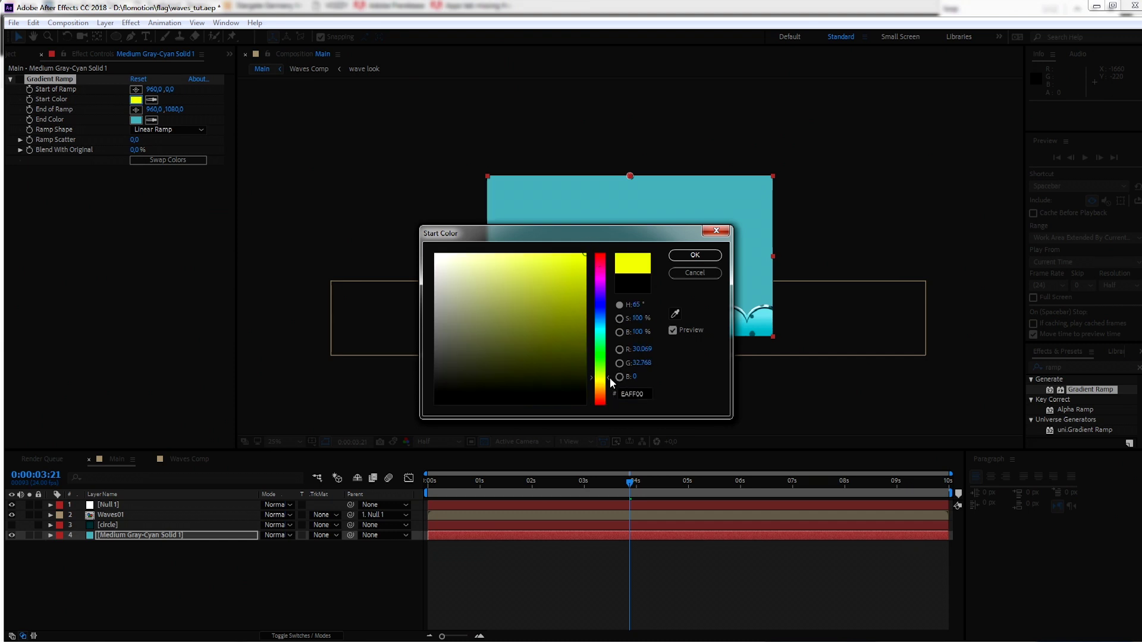
pyautogui.moveTo(608, 378); pyautogui.dragTo(608, 384)
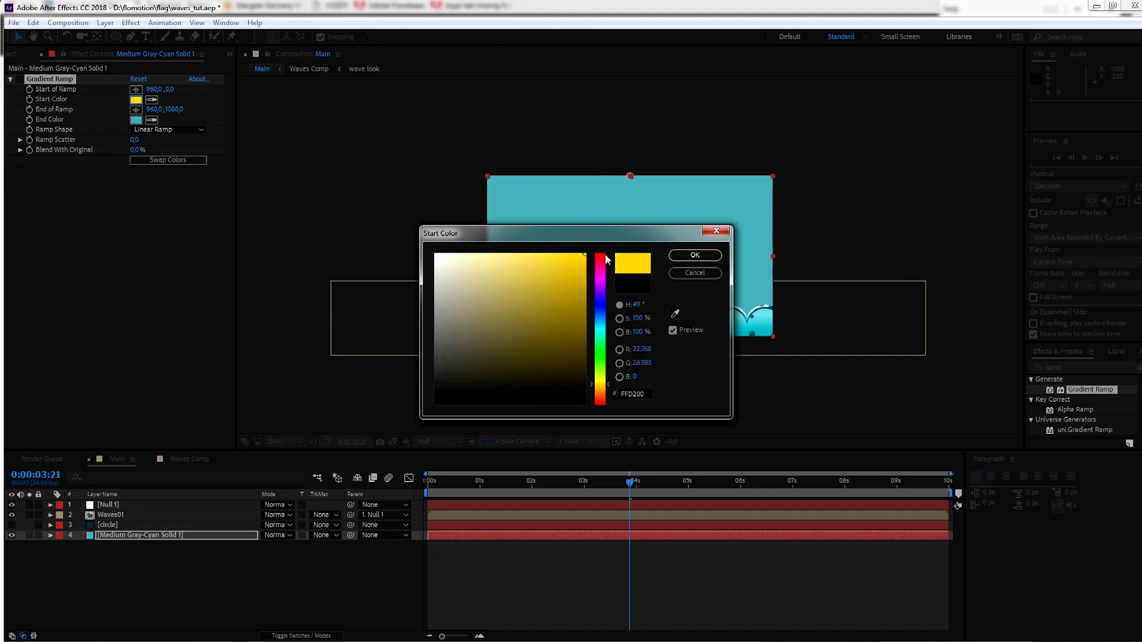
pyautogui.click(695, 255)
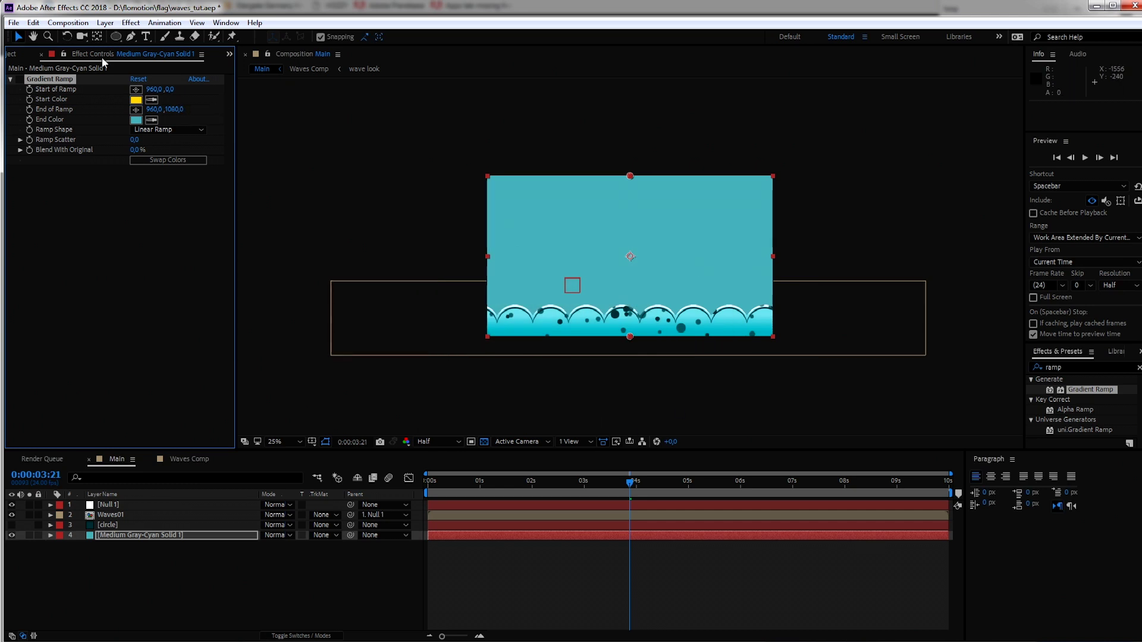
# Re-enable the ramp as a Radial Ramp, starting below the frame and ending at the top edge
pyautogui.click(19, 79)
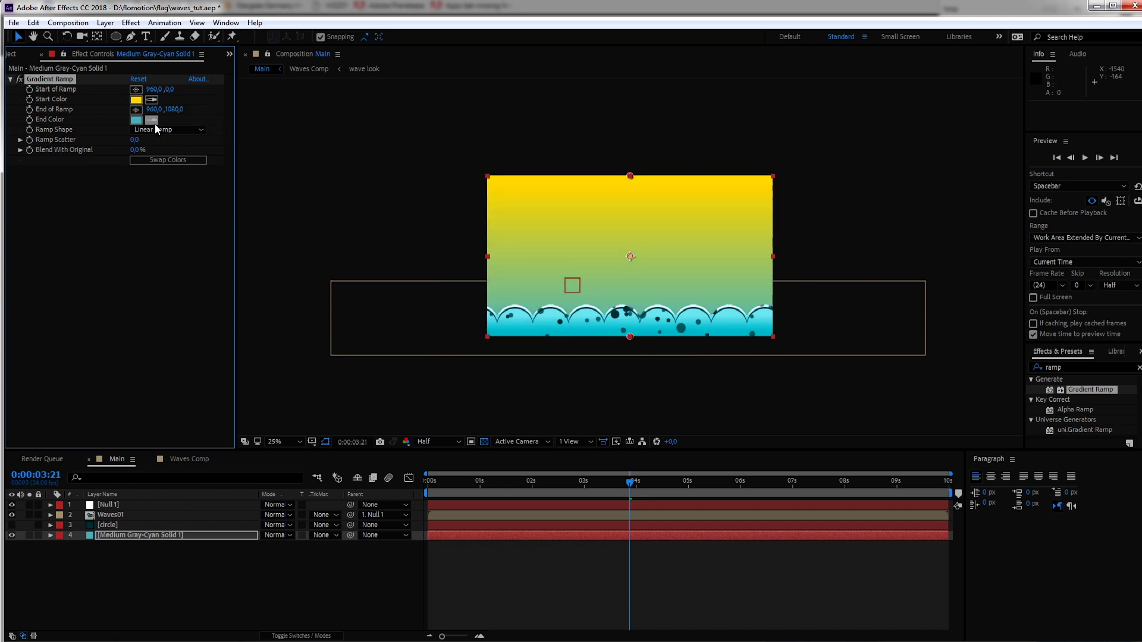
pyautogui.click(173, 128)
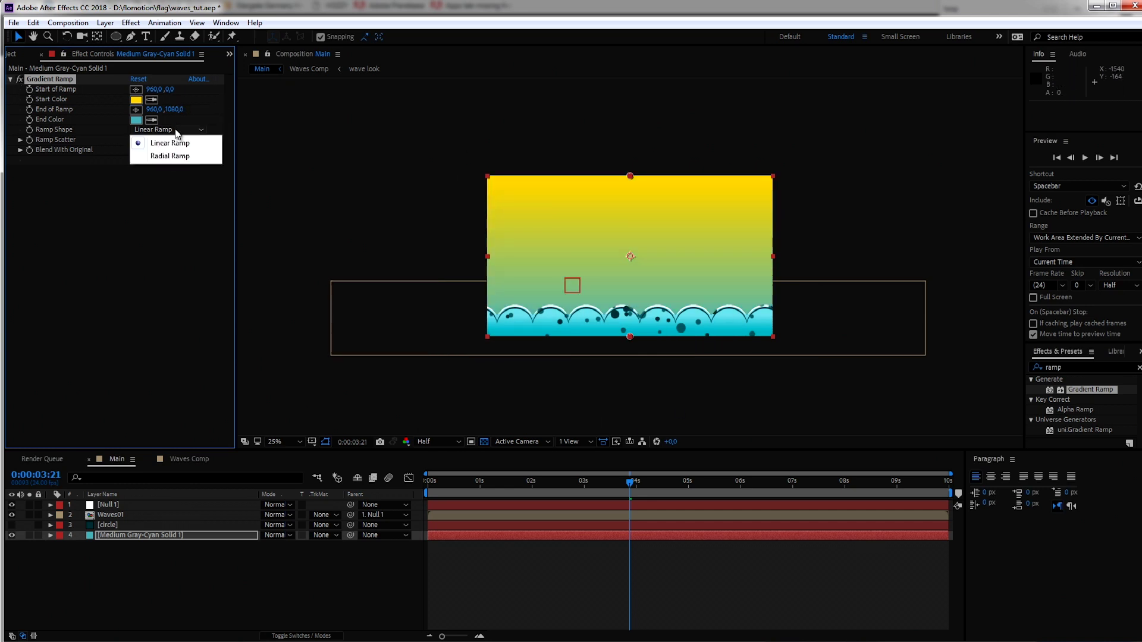
pyautogui.click(196, 157)
pyautogui.moveTo(632, 177); pyautogui.dragTo(641, 113)
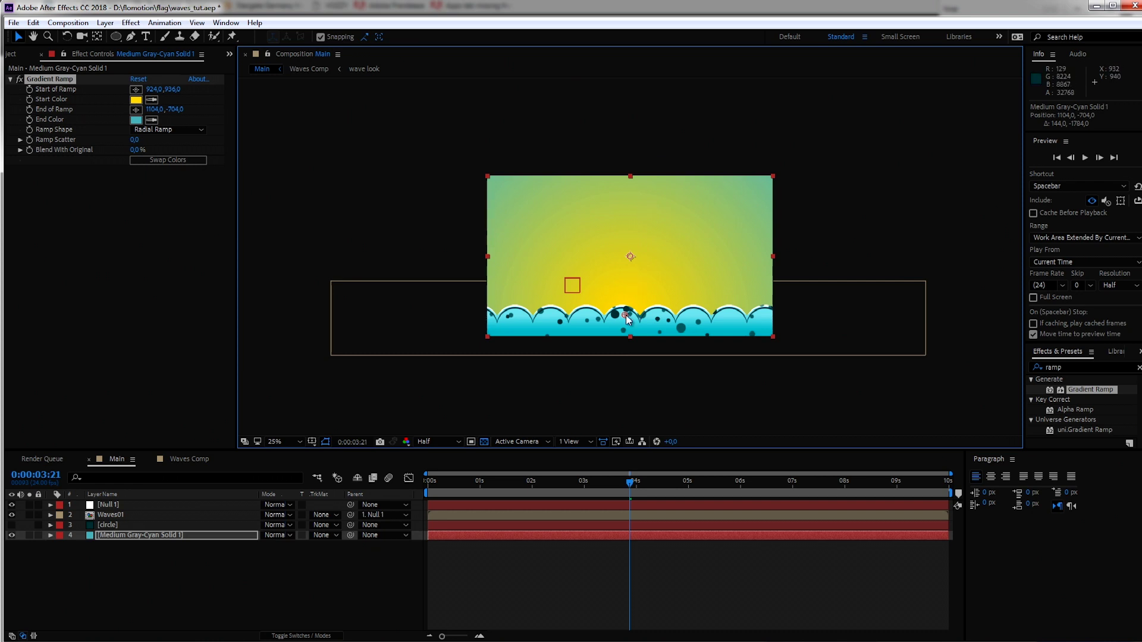
pyautogui.moveTo(626, 314); pyautogui.dragTo(628, 370)
pyautogui.press(',')
pyautogui.moveTo(640, 165); pyautogui.dragTo(627, 219)
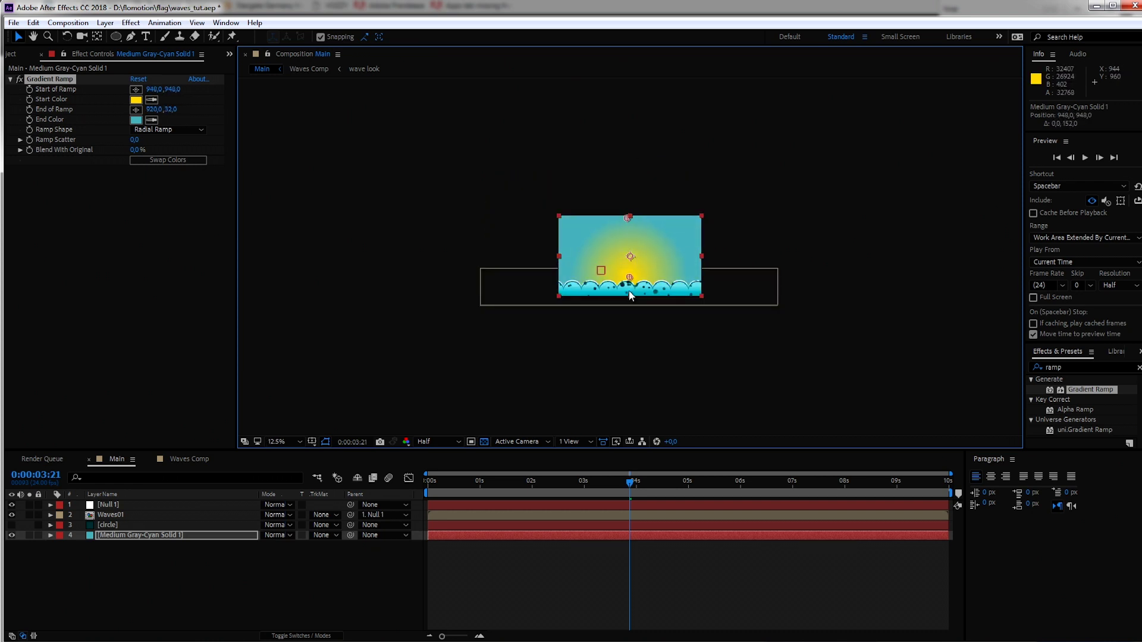
pyautogui.press('.')
pyautogui.press('.')
pyautogui.press(',')
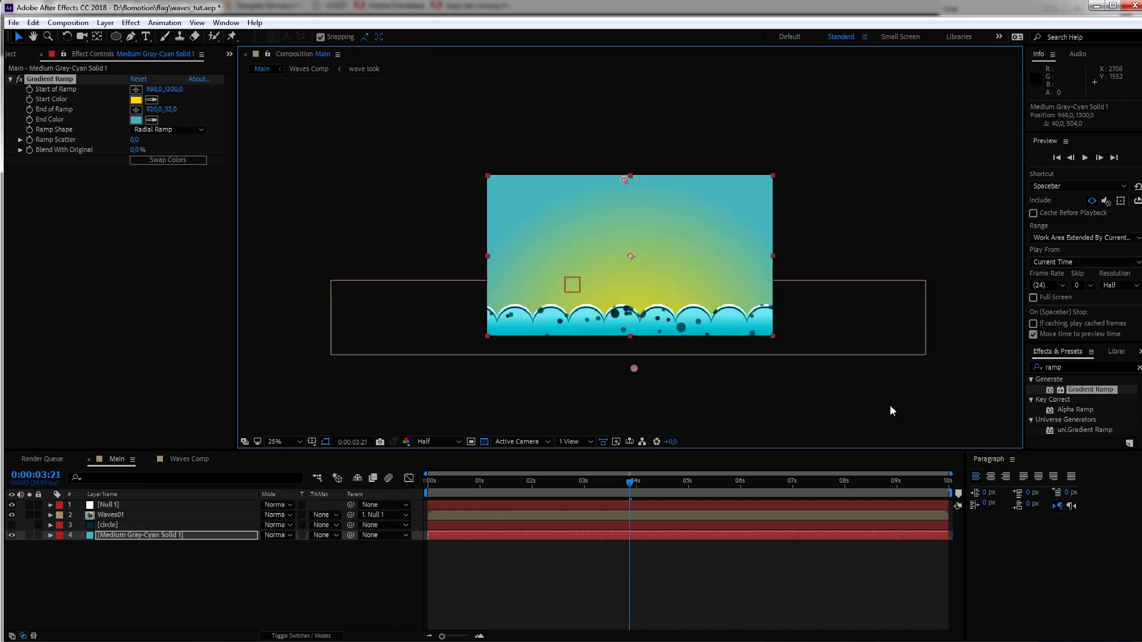
pyautogui.click(891, 400)
# Hide Null 1 and turn on the 3D switch for Waves01
pyautogui.click(12, 504)
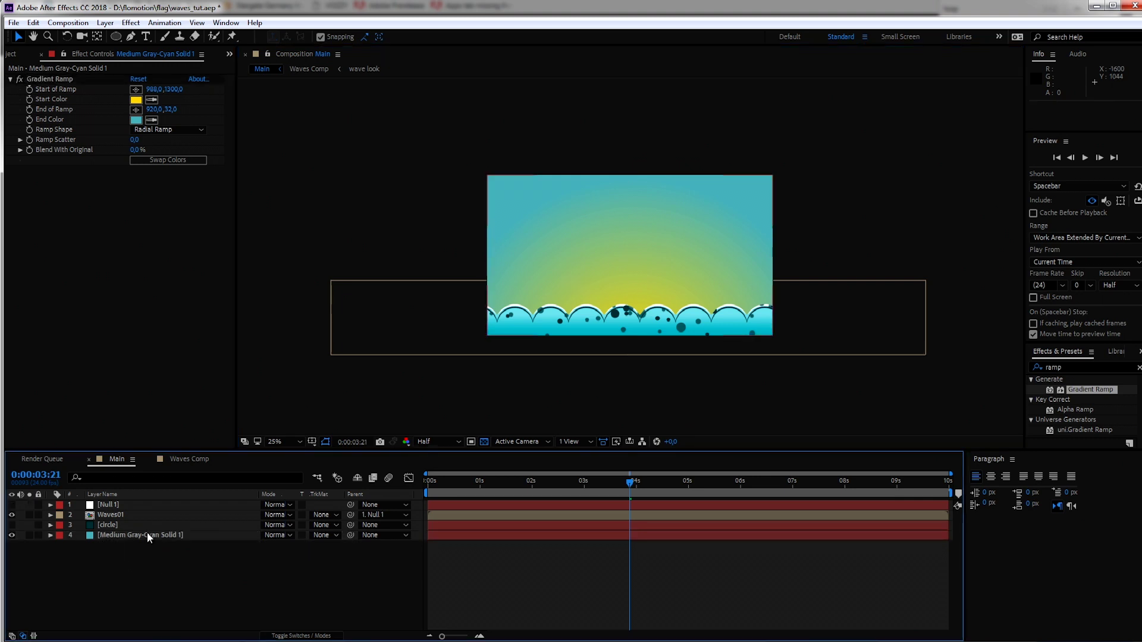
pyautogui.click(119, 515)
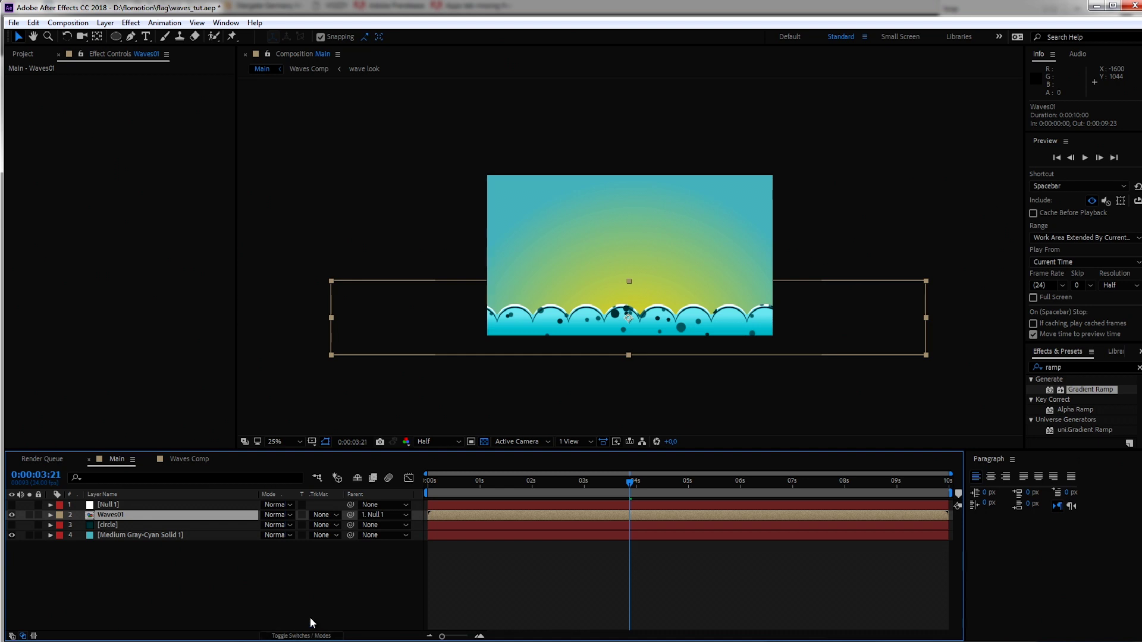
pyautogui.click(310, 636)
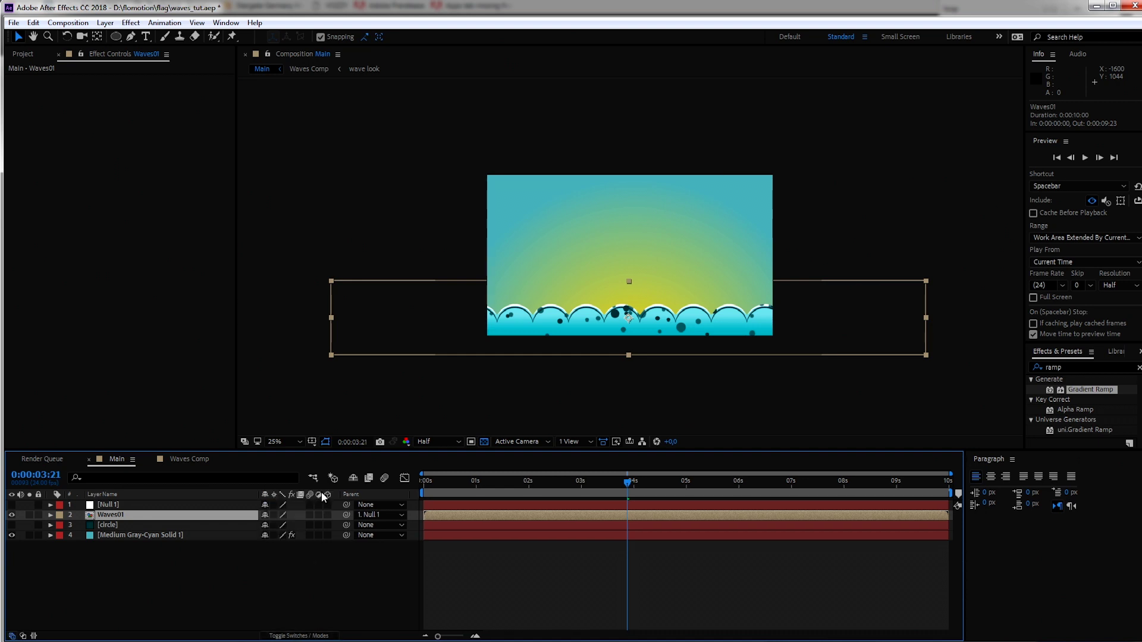
pyautogui.click(327, 515)
pyautogui.click(668, 390)
pyautogui.moveTo(656, 394); pyautogui.dragTo(581, 406)
# Split the viewer into 2 Views: Active Camera on the left, Custom View 1 on the right
pyautogui.click(582, 442)
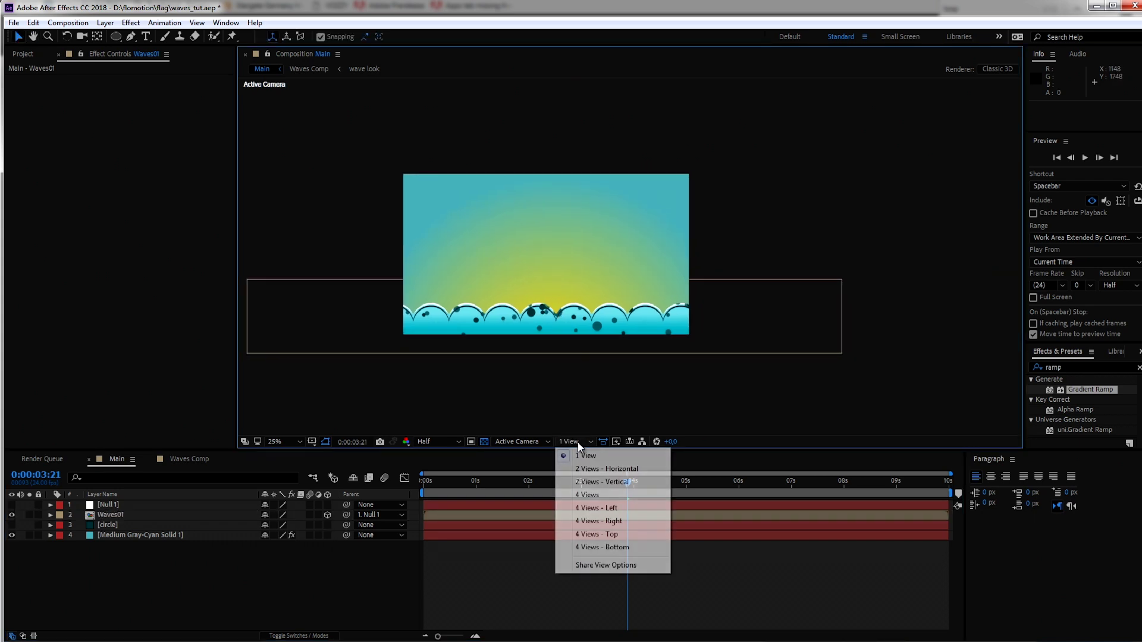
pyautogui.click(592, 470)
pyautogui.click(523, 441)
pyautogui.click(532, 456)
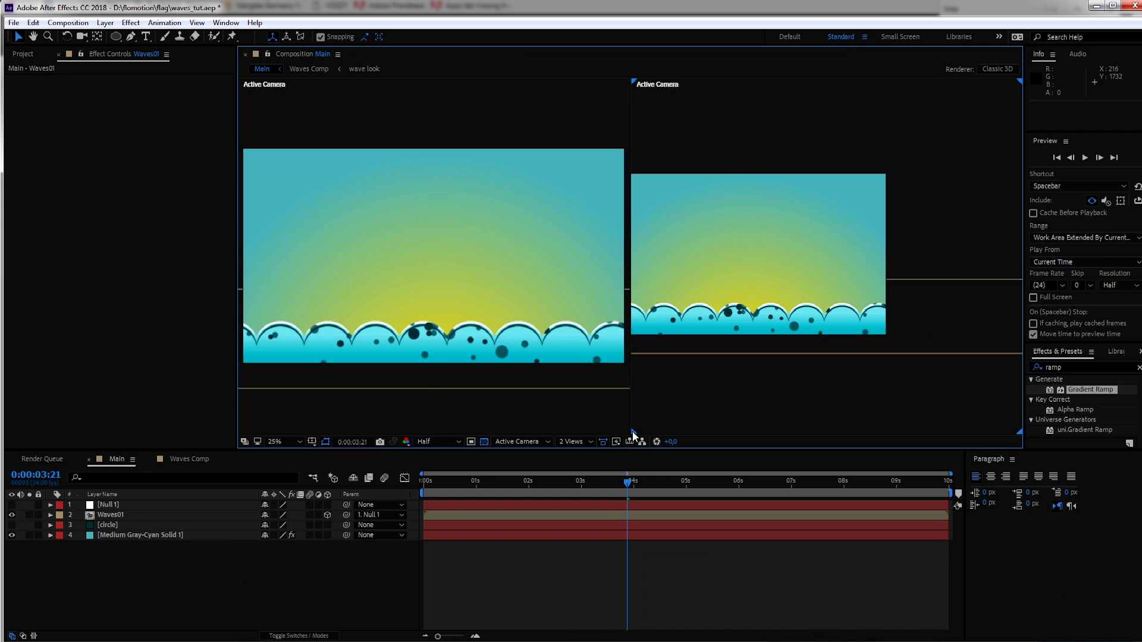
pyautogui.click(549, 441)
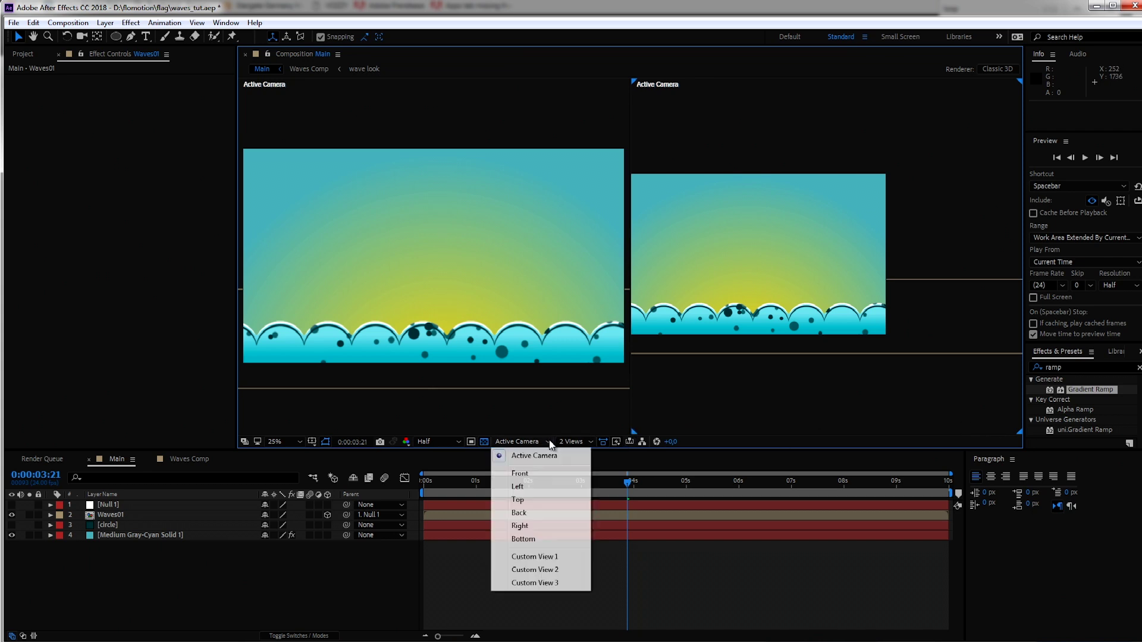
pyautogui.click(557, 559)
pyautogui.click(156, 535)
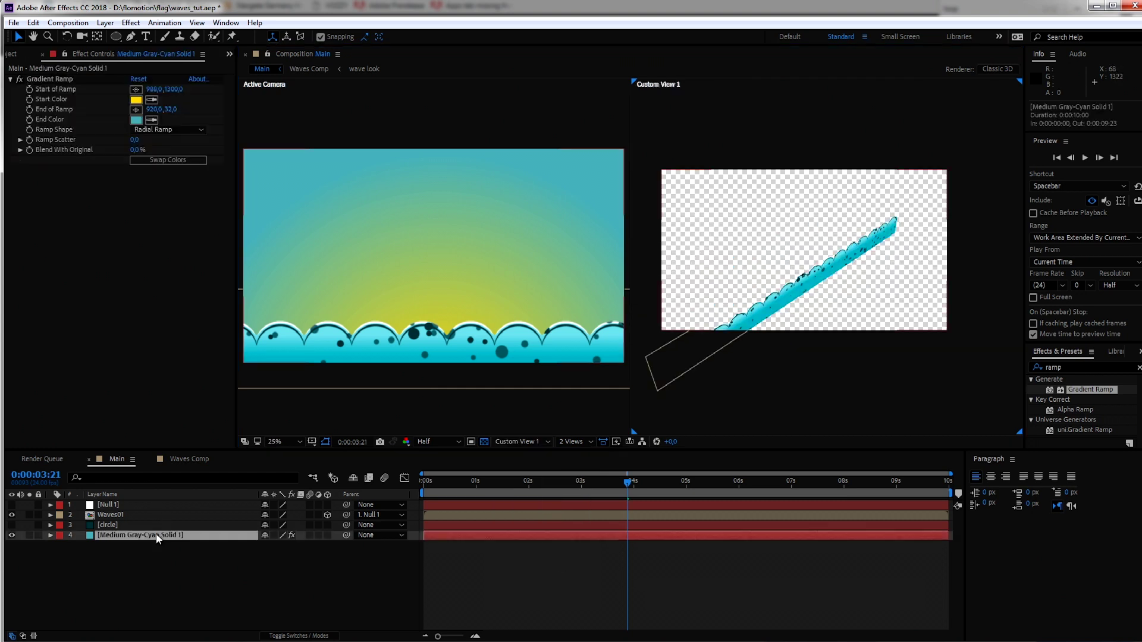
# Make the sky solid 3D, push it far back in Z and scale it up to fill the frame
pyautogui.click(328, 535)
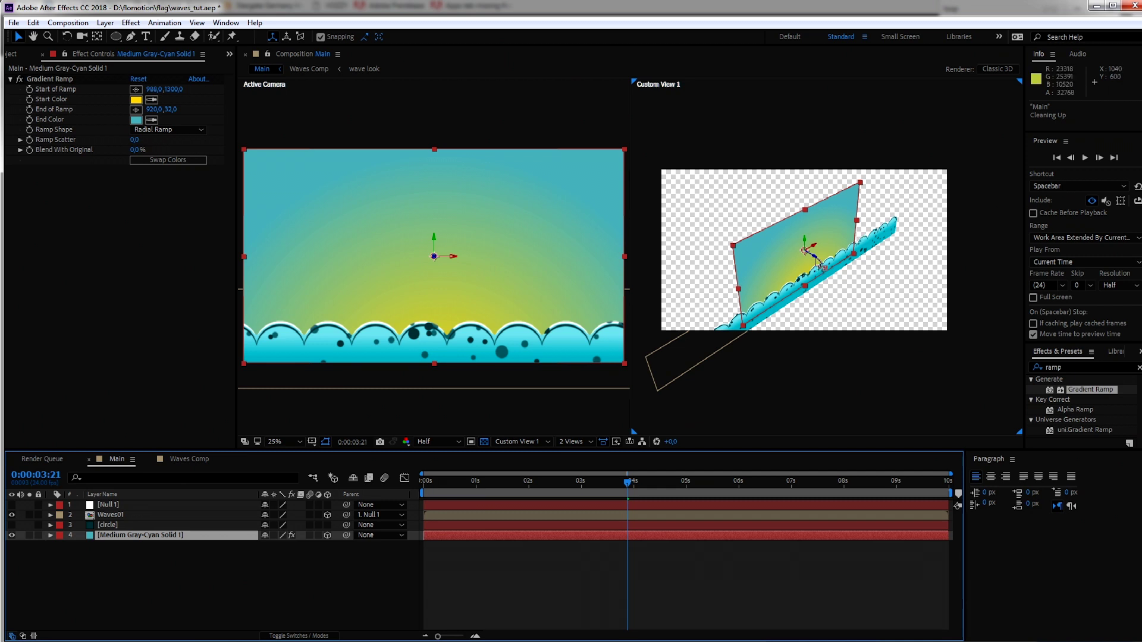
pyautogui.moveTo(820, 265); pyautogui.dragTo(539, 181)
pyautogui.click(266, 290)
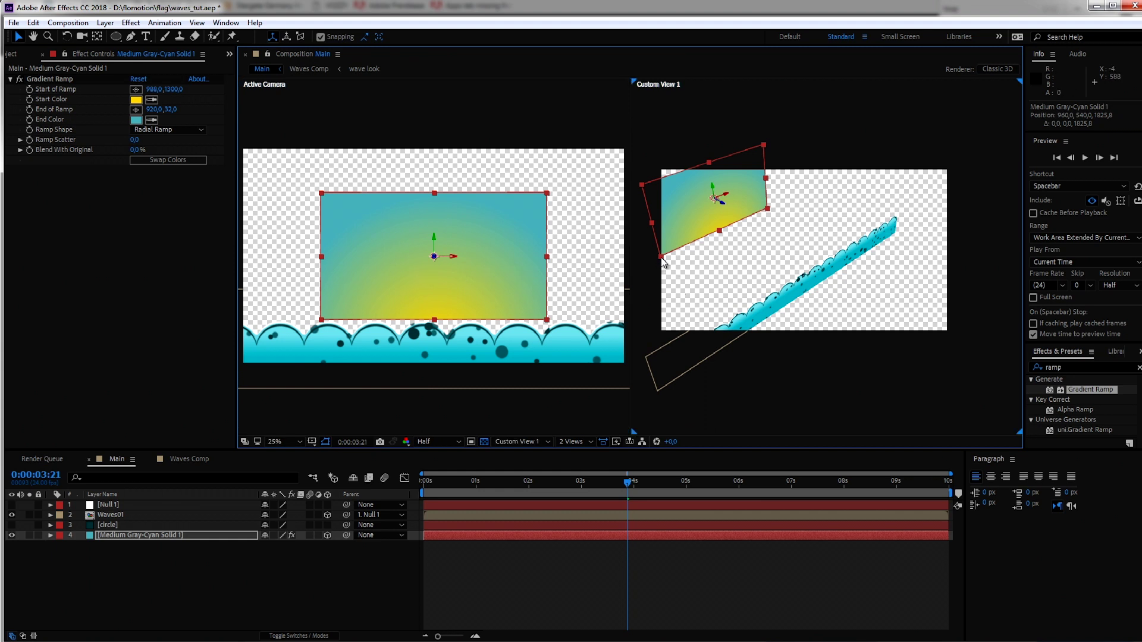
pyautogui.moveTo(663, 260); pyautogui.dragTo(580, 352)
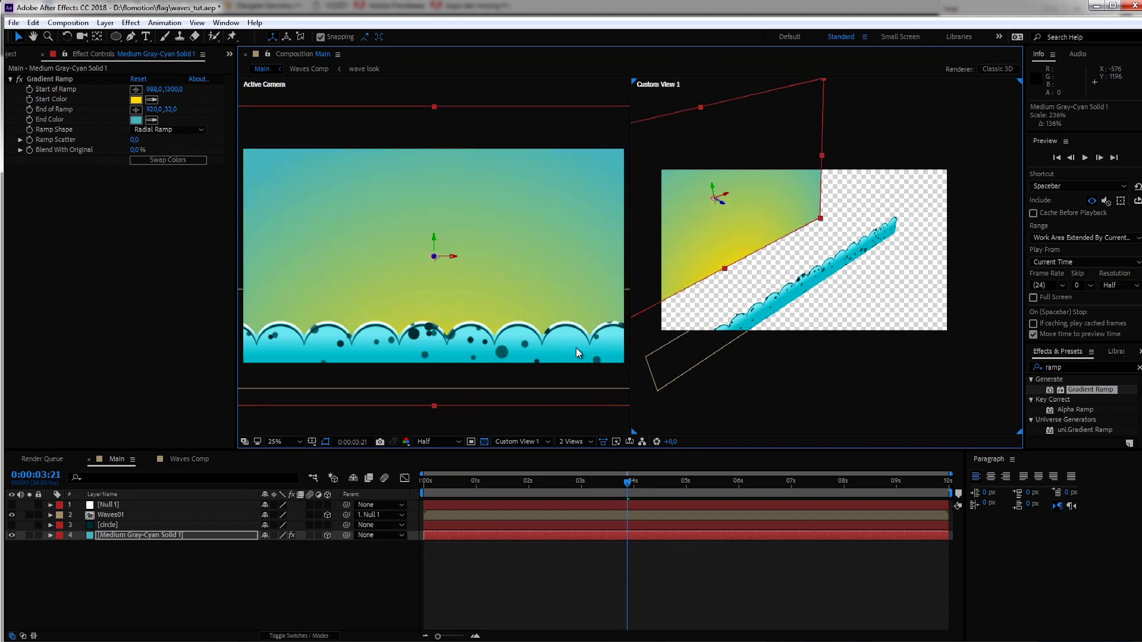
pyautogui.click(576, 353)
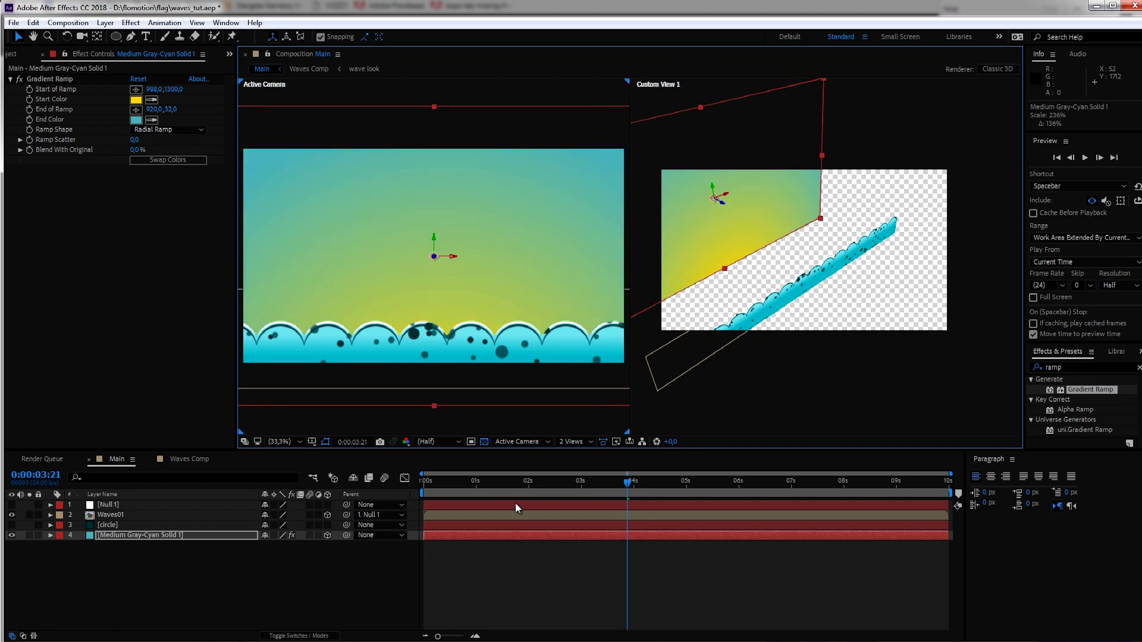
# Set Waves01's Position Z to -600, moving the waves farther back
pyautogui.click(113, 516)
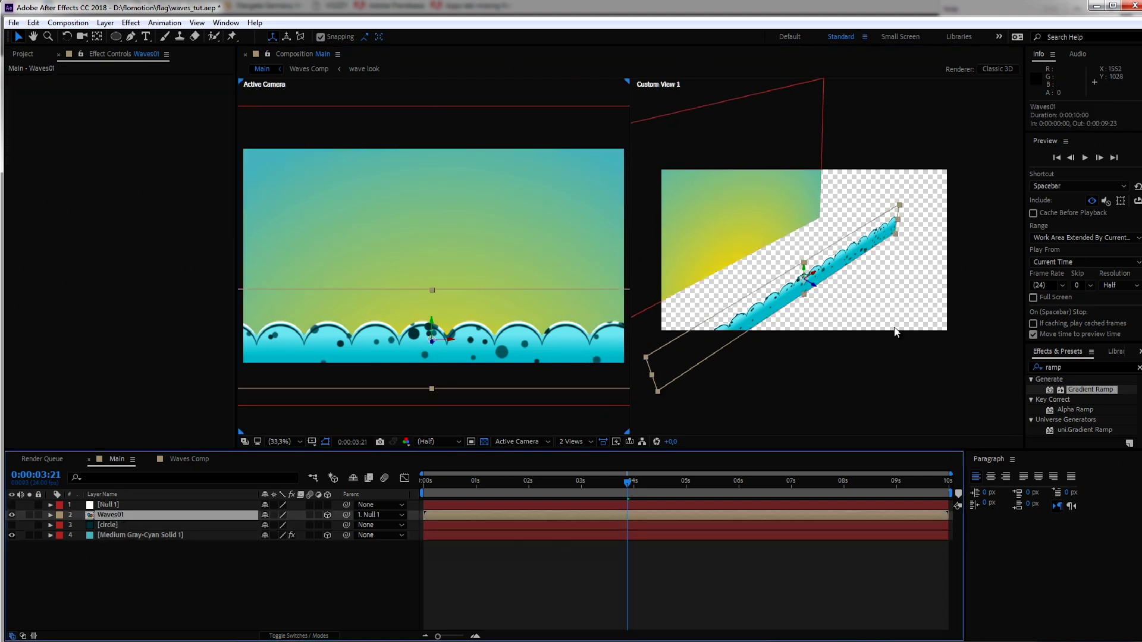
pyautogui.moveTo(820, 290); pyautogui.dragTo(893, 331)
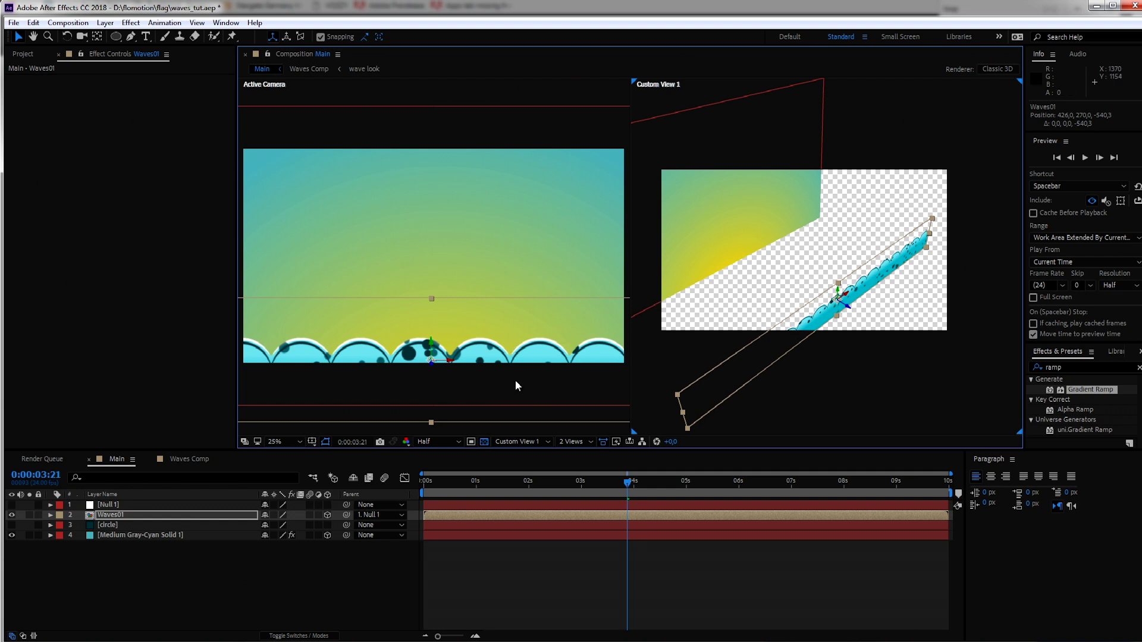
pyautogui.press('p')
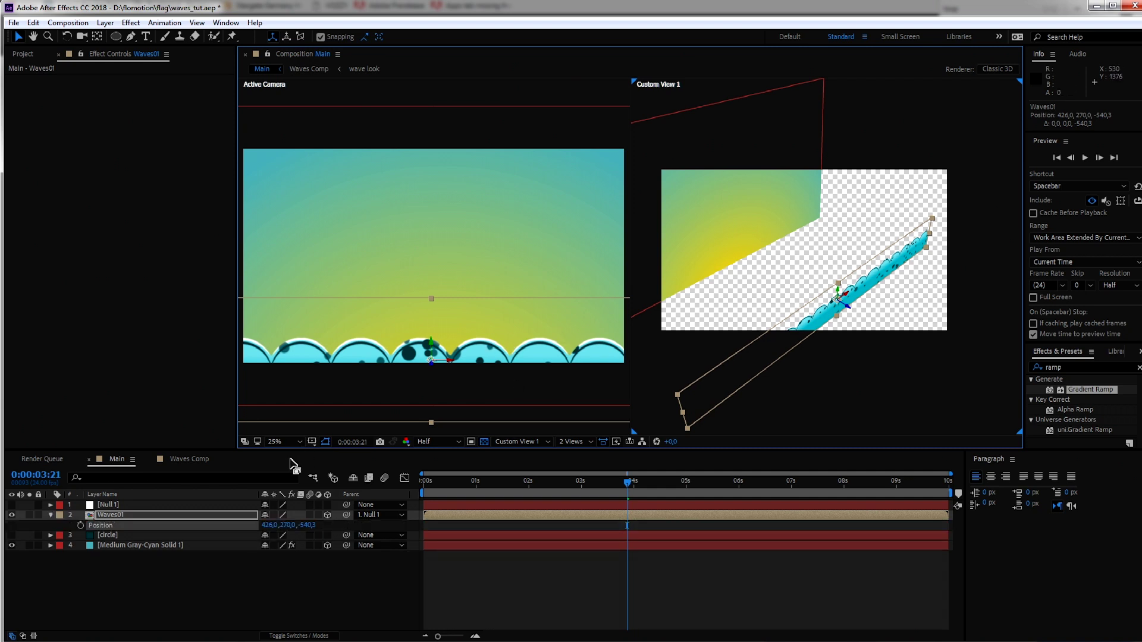
pyautogui.click(314, 526)
pyautogui.write('-600')
pyautogui.click(324, 582)
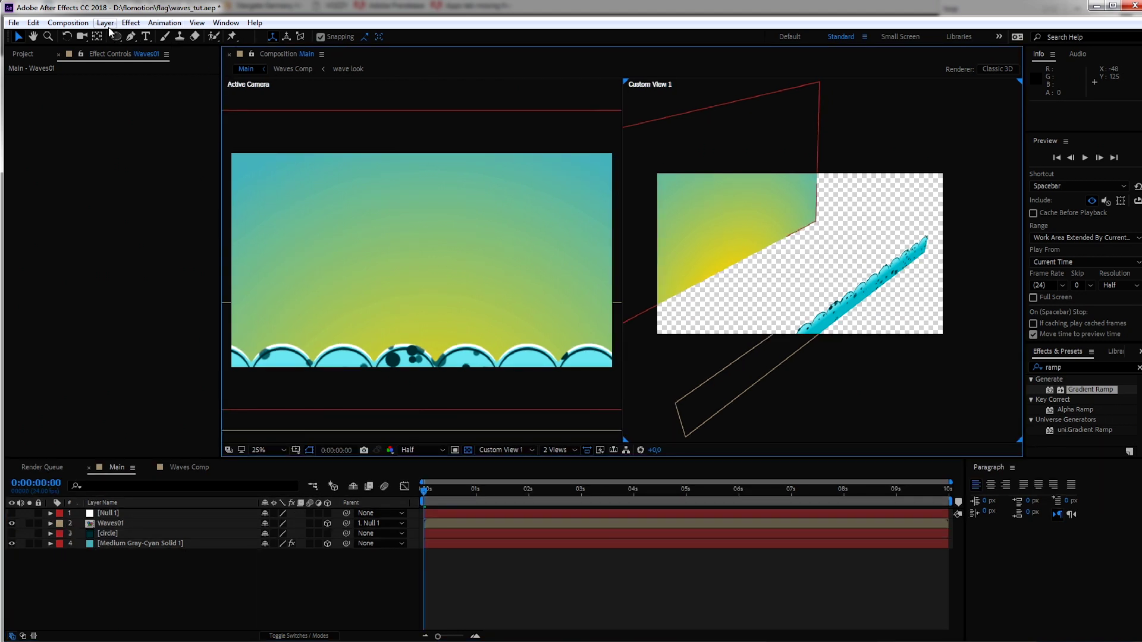
pyautogui.click(108, 24)
# Add Camera 1 using the default 50mm two-node camera settings
pyautogui.moveTo(137, 37)
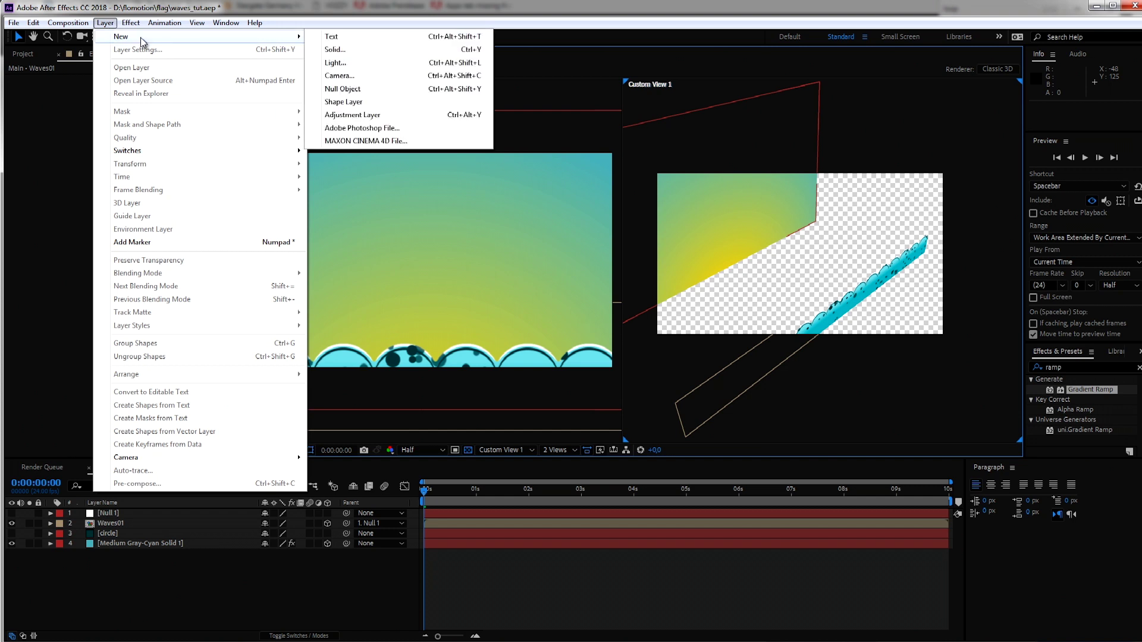
pyautogui.click(372, 76)
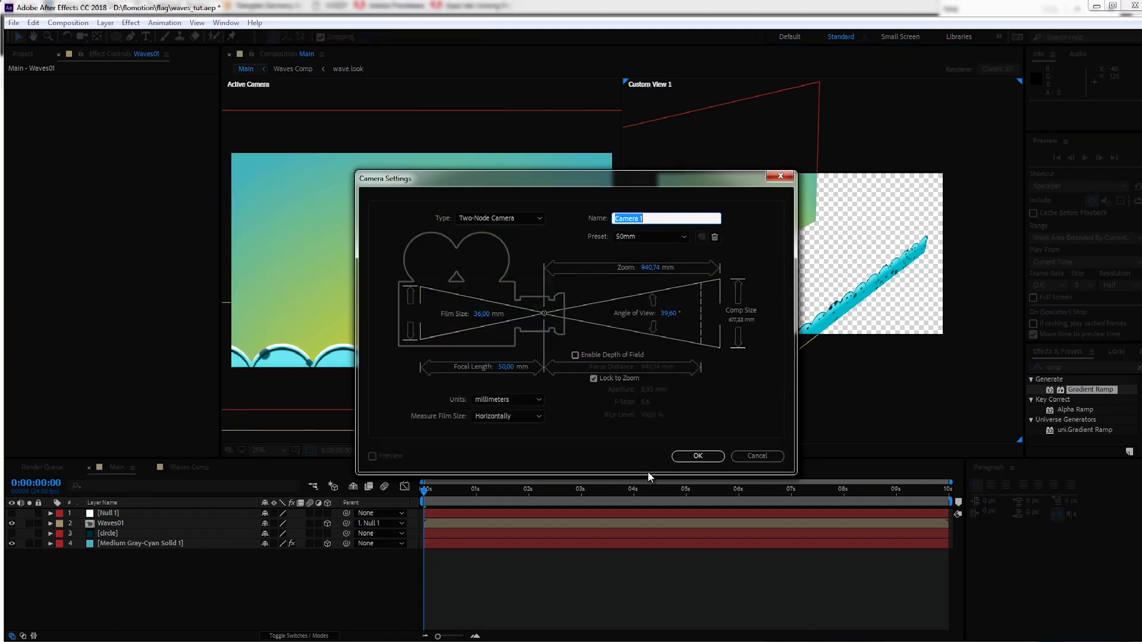
pyautogui.click(700, 455)
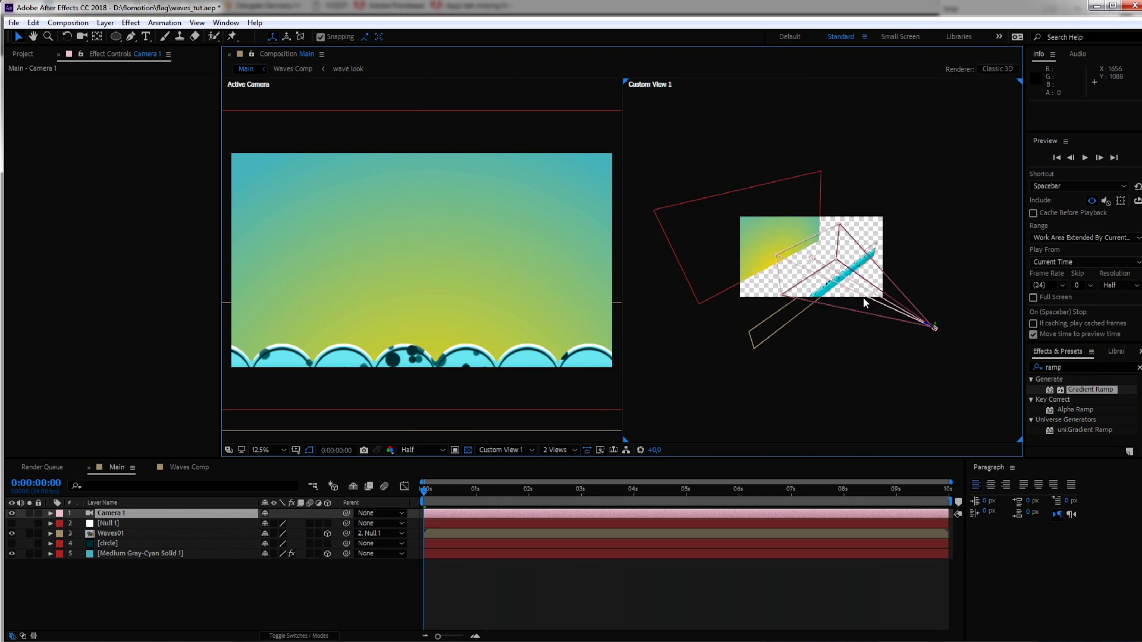
# Move Camera 1 slightly closer to the waves along Z and preview the animation
pyautogui.press('.')
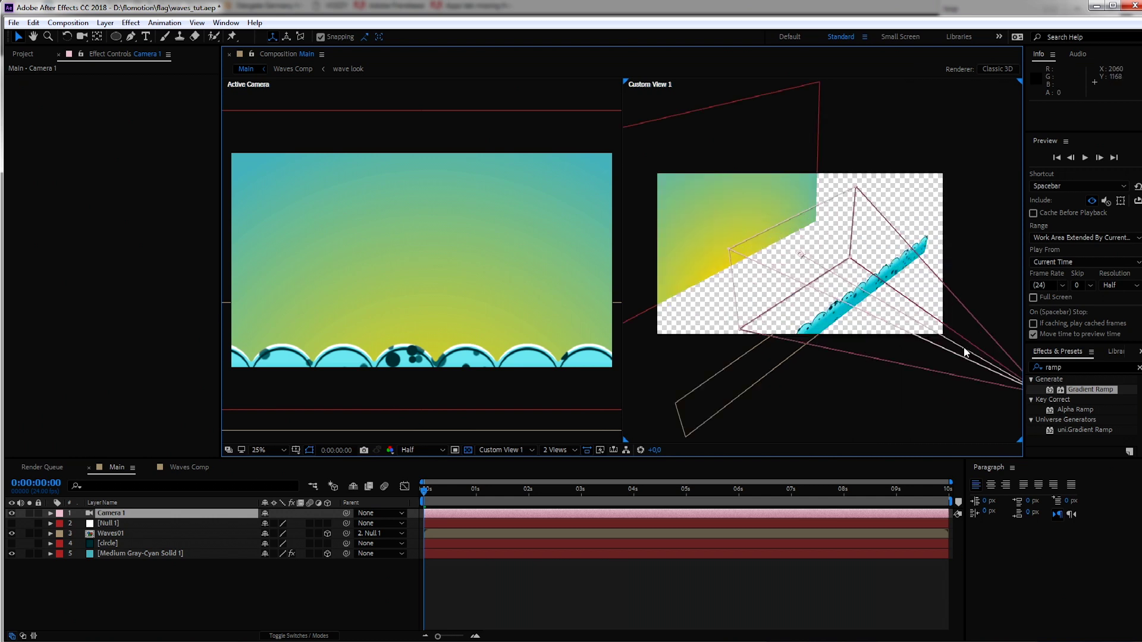
pyautogui.moveTo(945, 395); pyautogui.dragTo(865, 385)
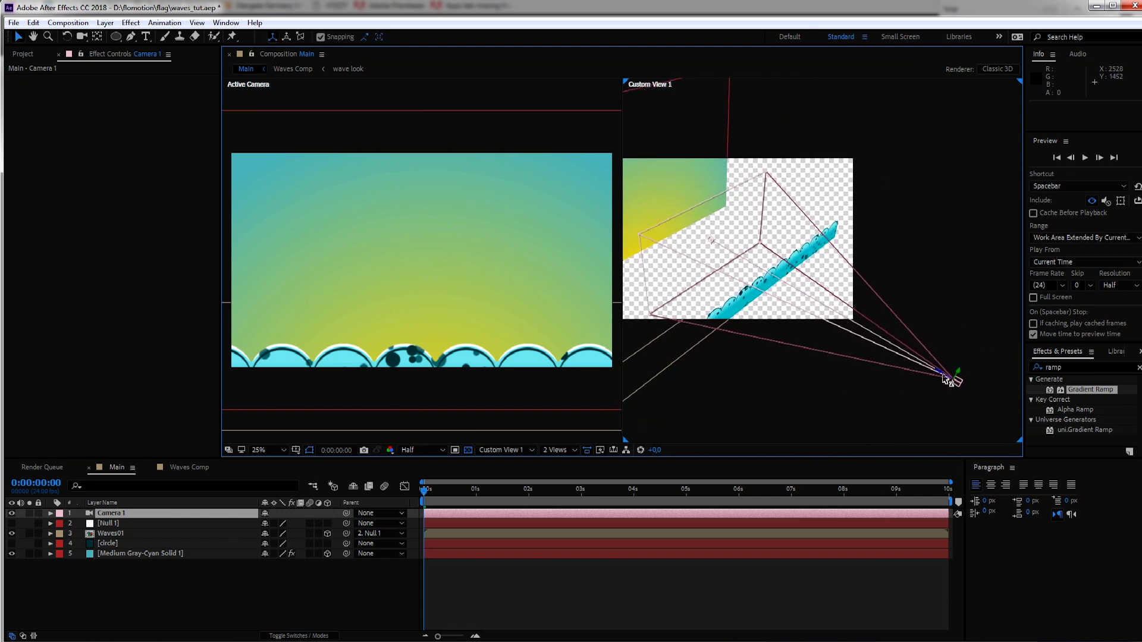
pyautogui.moveTo(943, 379); pyautogui.dragTo(981, 401)
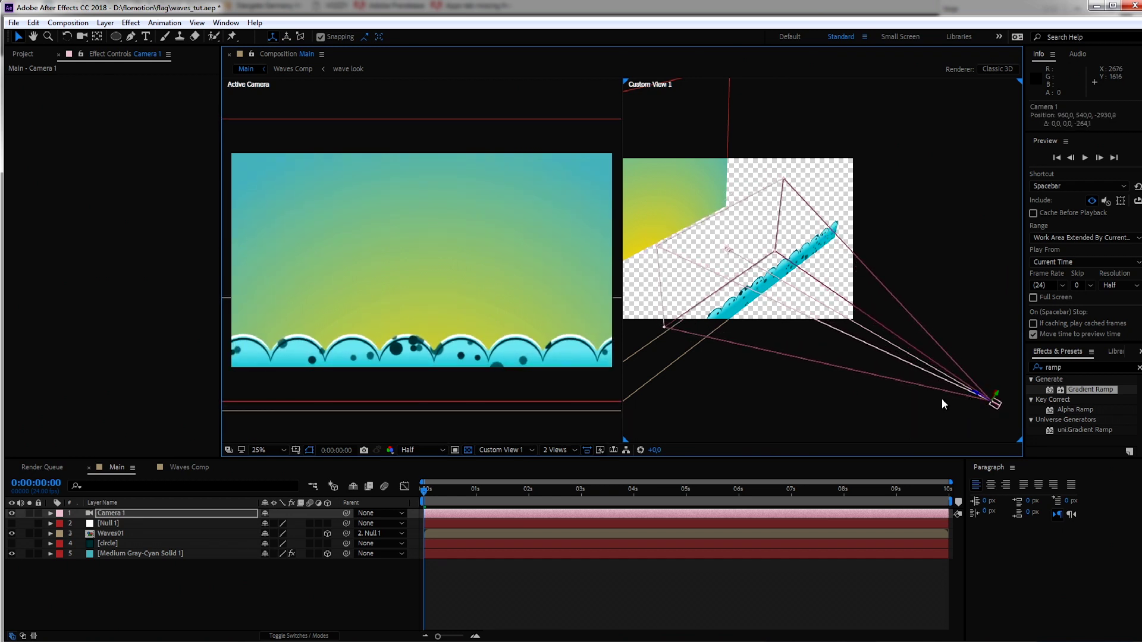
pyautogui.press('space')
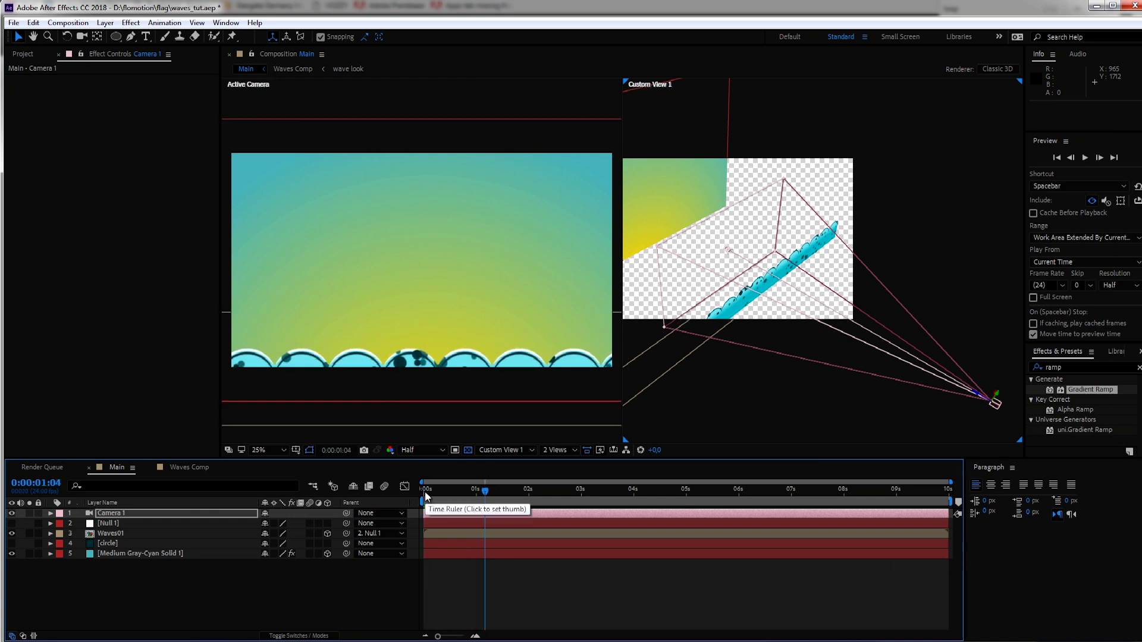
pyautogui.press('space')
pyautogui.click(116, 534)
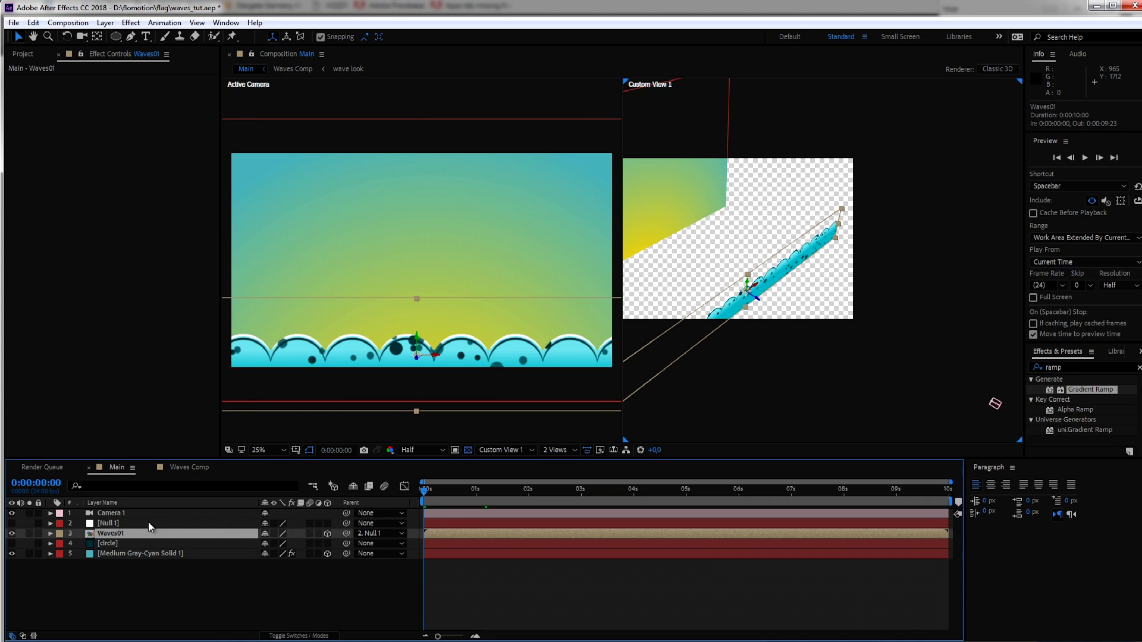
# Bake Null 1's Position expression into per-frame keyframes with Keyframe Assistant and copy them all
pyautogui.click(112, 521)
pyautogui.click(116, 531)
pyautogui.click(117, 523)
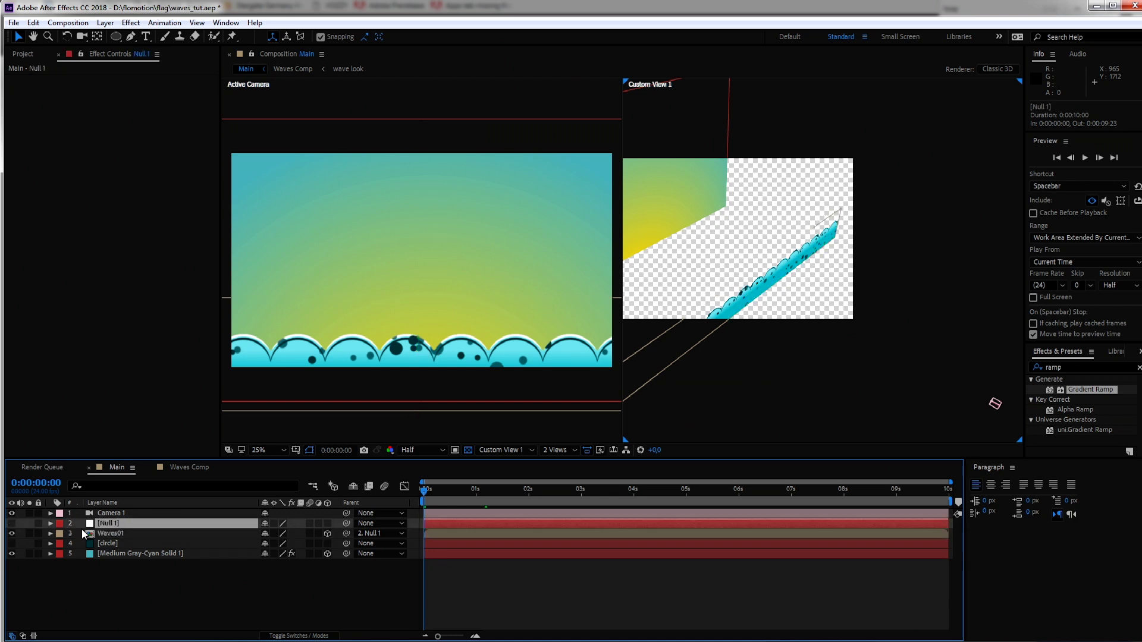
pyautogui.click(51, 533)
pyautogui.click(50, 524)
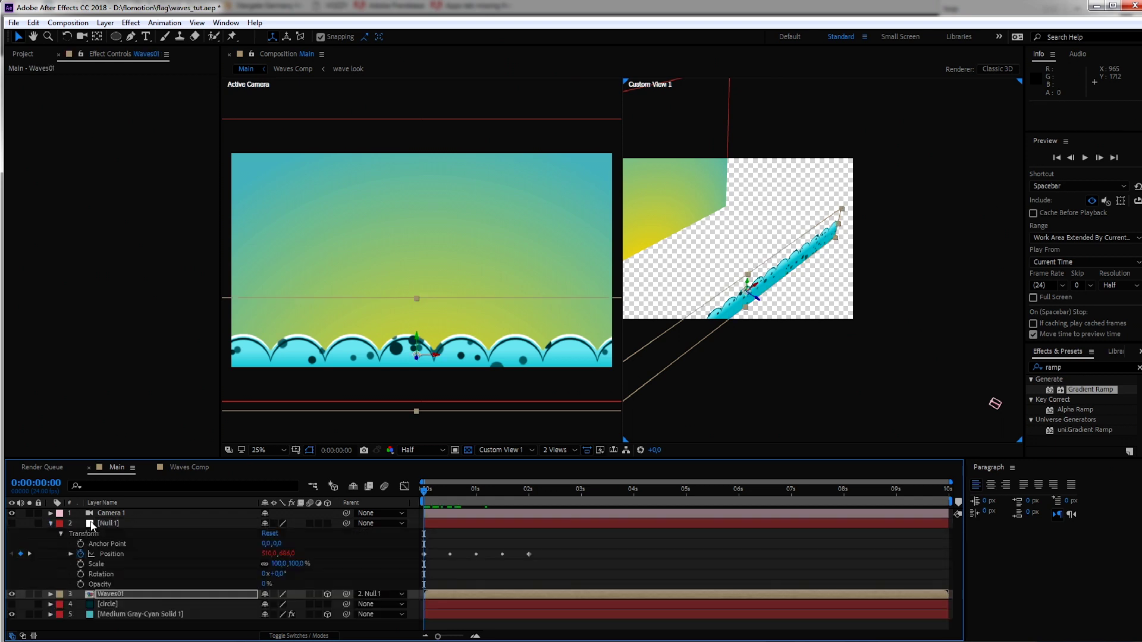
pyautogui.click(423, 554)
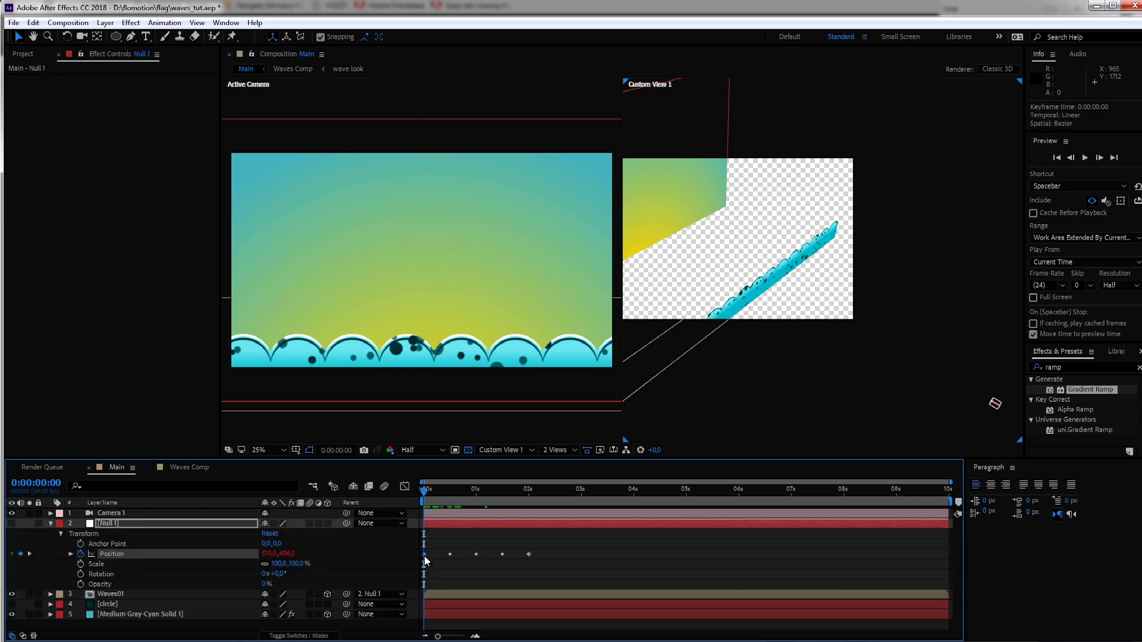
pyautogui.rightClick(424, 555)
pyautogui.moveTo(476, 552)
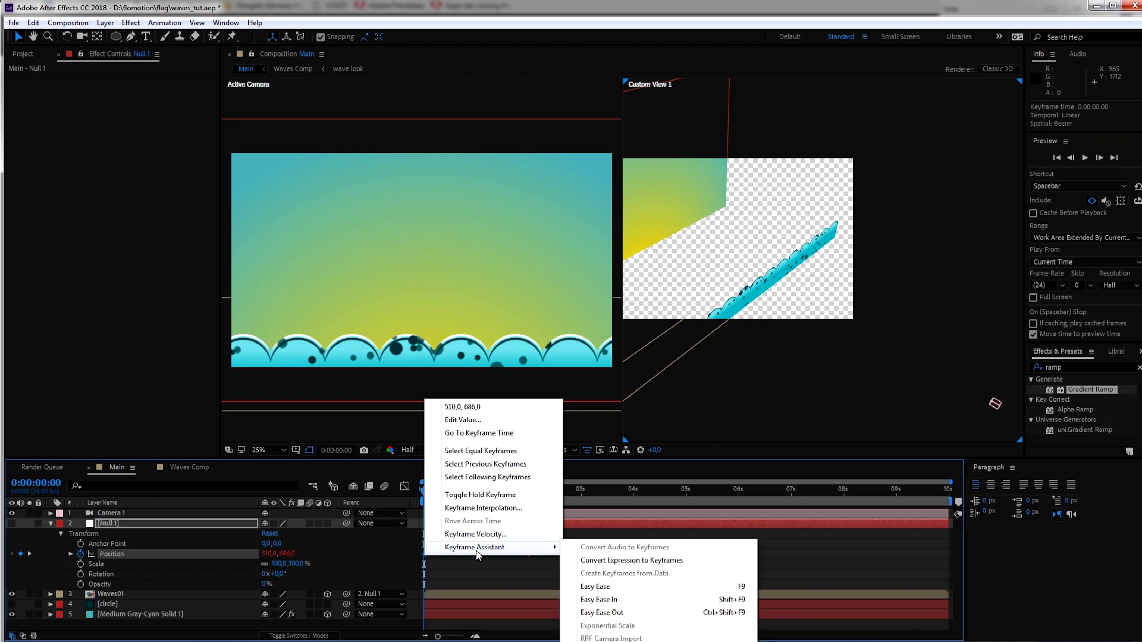
pyautogui.click(619, 561)
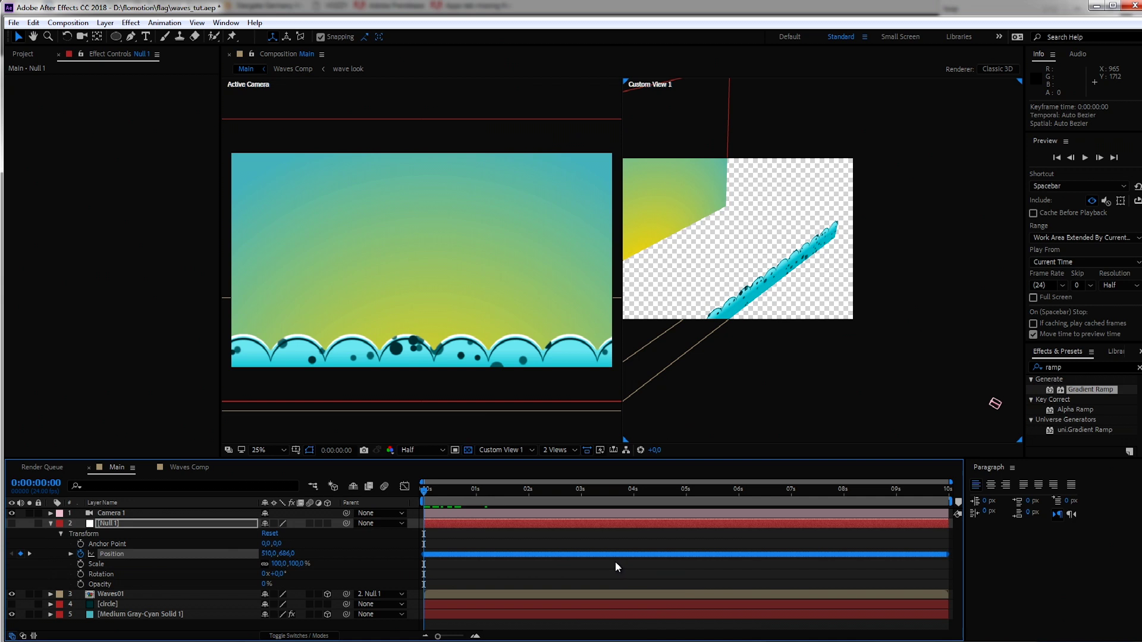
pyautogui.moveTo(425, 493); pyautogui.dragTo(412, 512)
pyautogui.hotkey('ctrl', 'c')
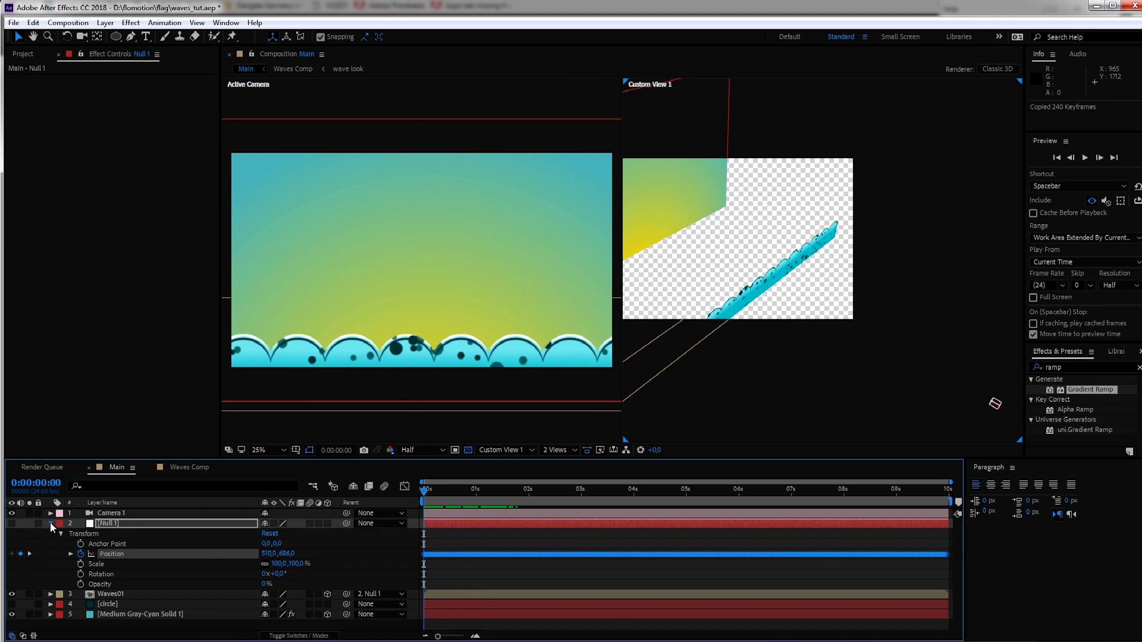
# Paste the baked Position keyframes onto Waves01, leaving it with no parent
pyautogui.click(51, 523)
pyautogui.click(102, 533)
pyautogui.press('p')
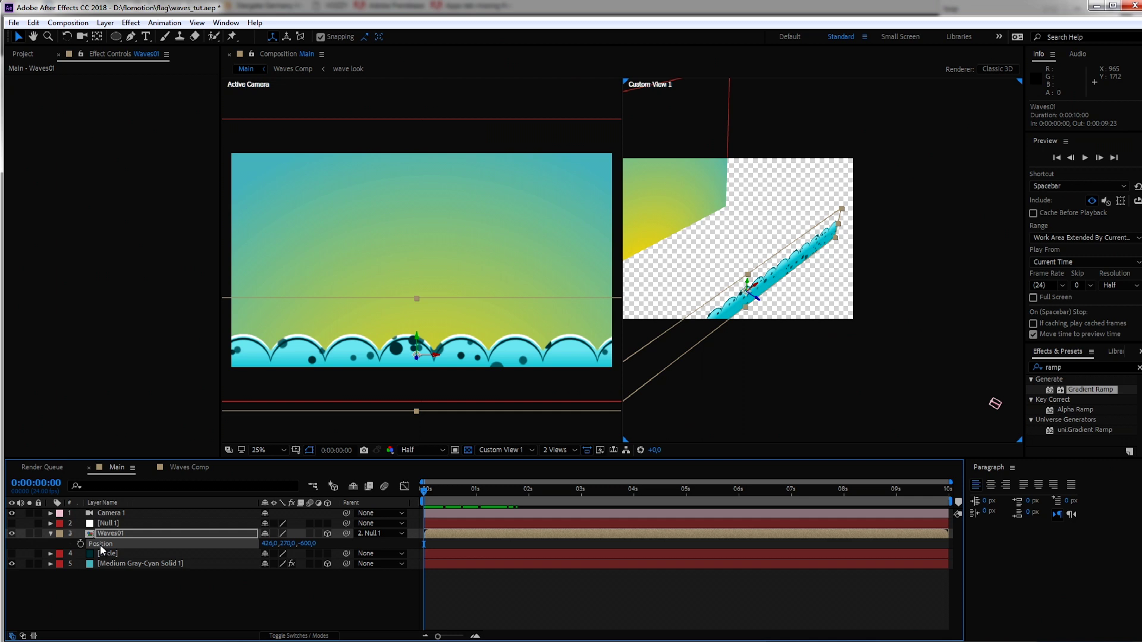
pyautogui.hotkey('ctrl', 'v')
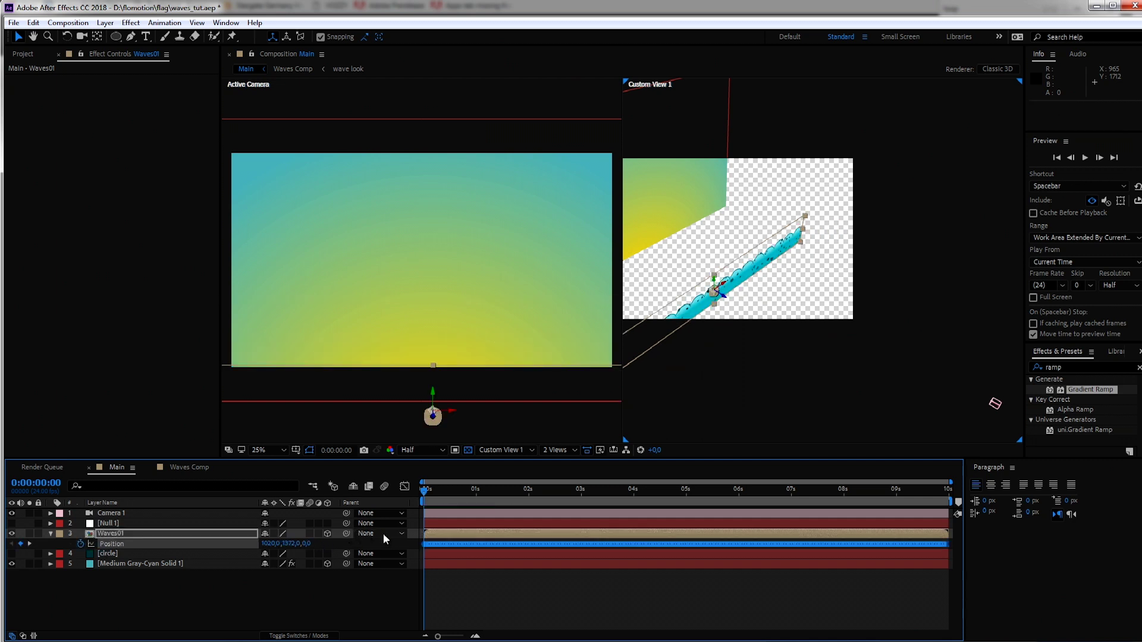
pyautogui.click(373, 536)
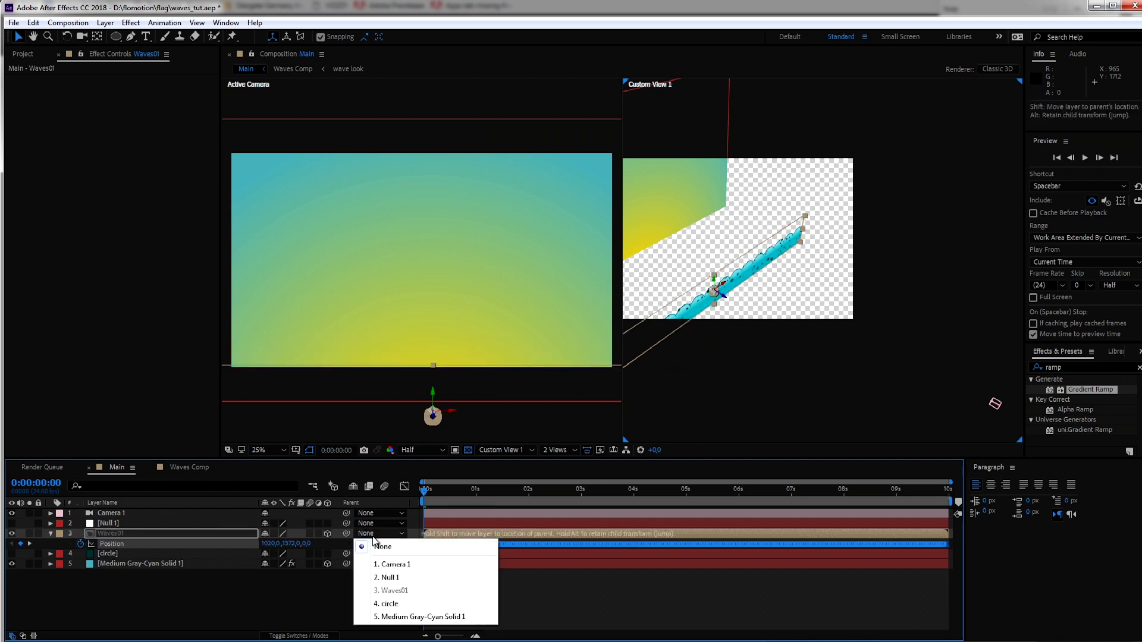
pyautogui.click(404, 552)
pyautogui.click(364, 591)
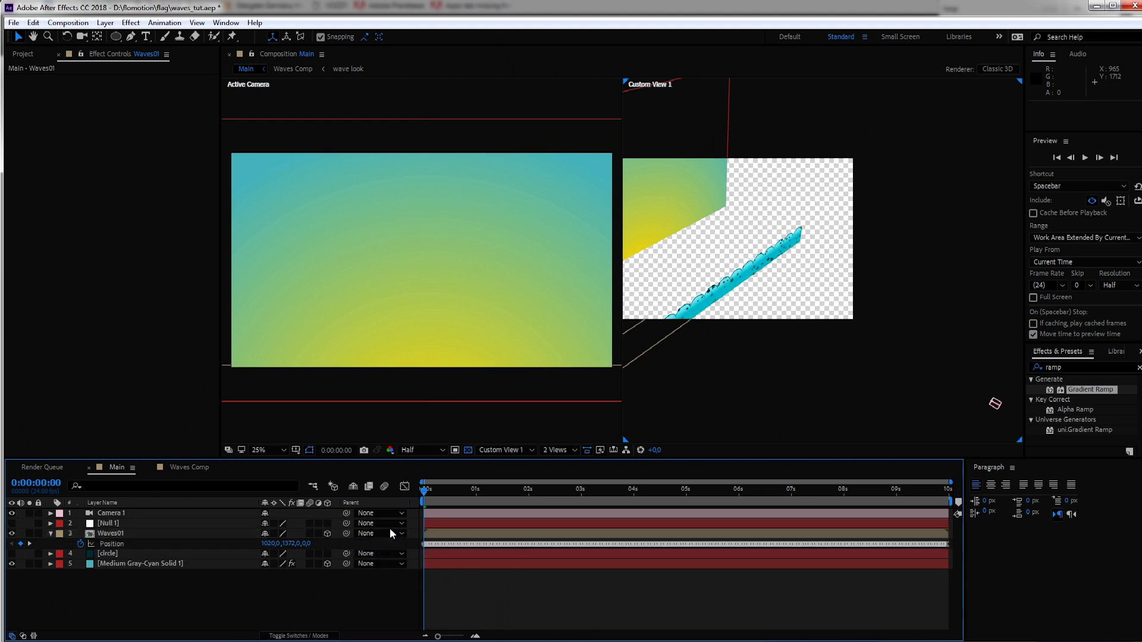
# Delete the Null 1 layer
pyautogui.click(51, 533)
pyautogui.click(116, 523)
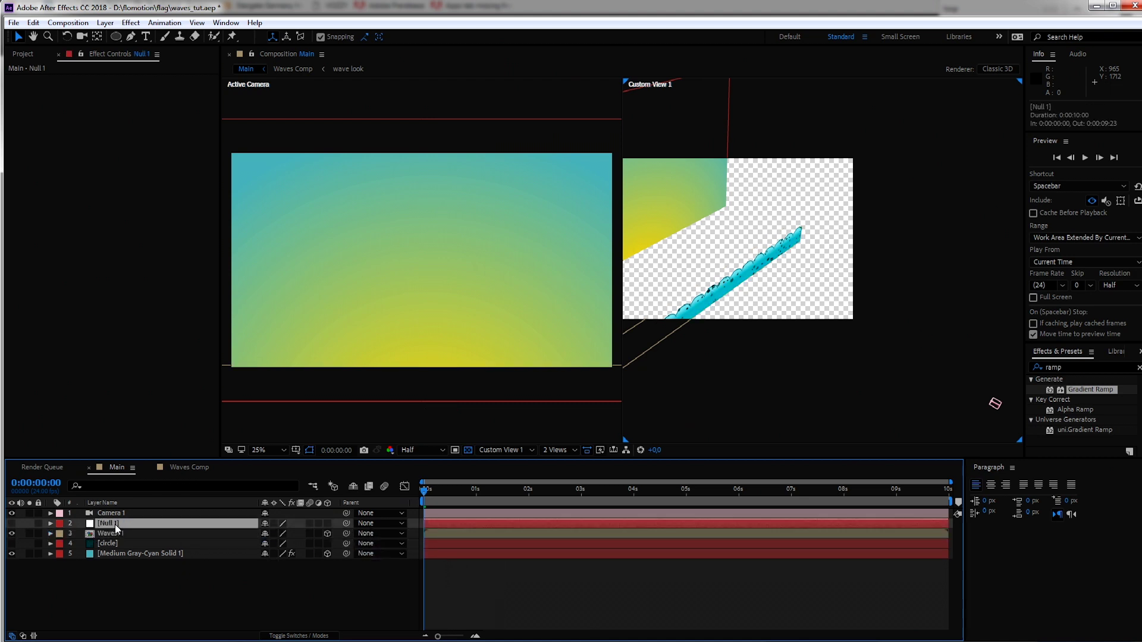
pyautogui.press('Delete')
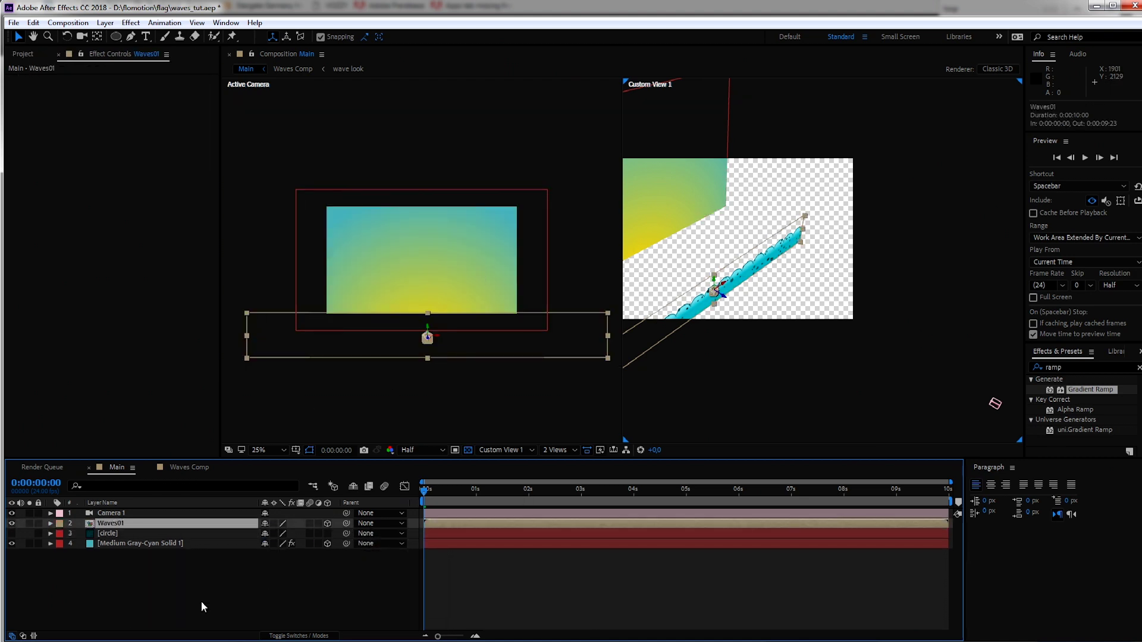
pyautogui.click(116, 555)
# Raise Waves01 on all its Position keyframes toward Y 1054 inside the camera frame
pyautogui.click(112, 524)
pyautogui.press('p')
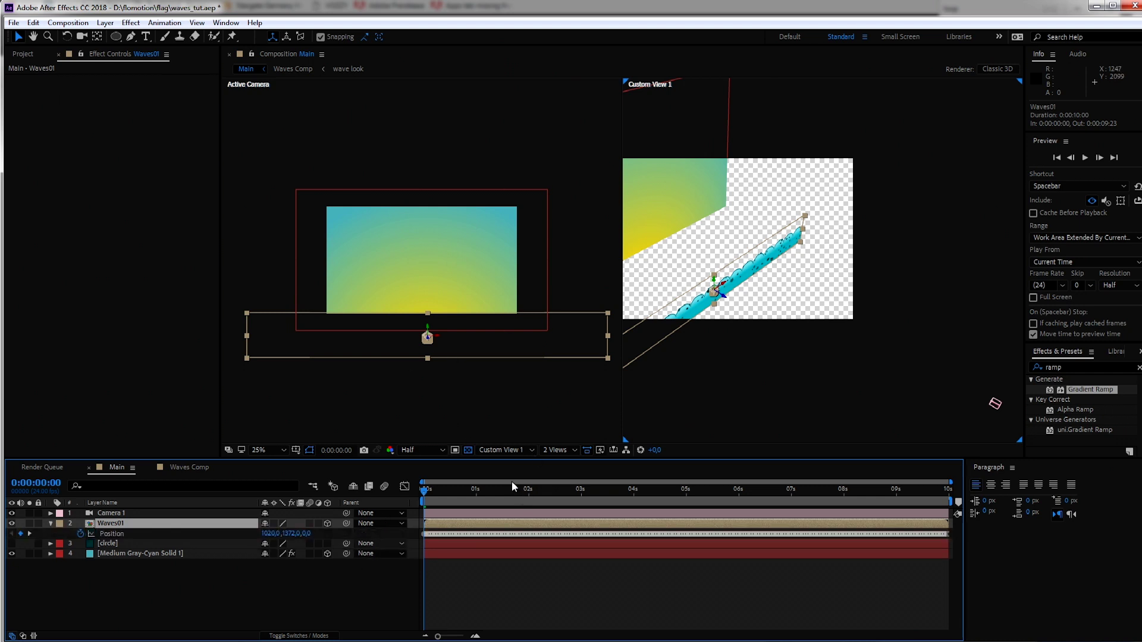
pyautogui.click(115, 534)
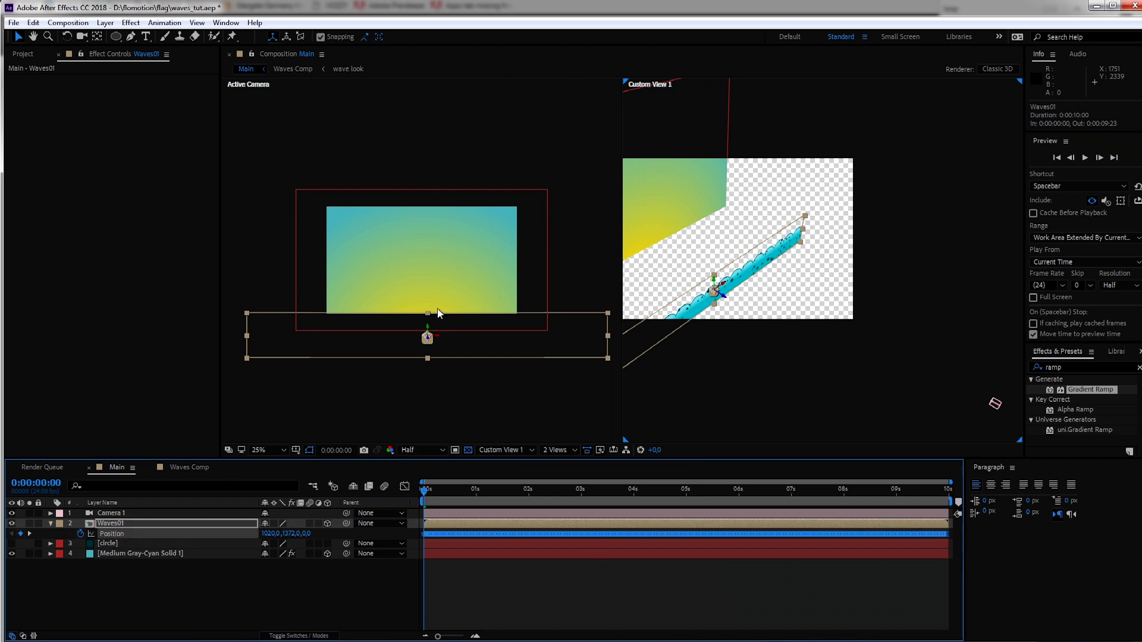
pyautogui.moveTo(436, 321); pyautogui.dragTo(430, 288)
# Duplicate Waves01 as Waves02 and push it back to depth 202,3
pyautogui.click(135, 534)
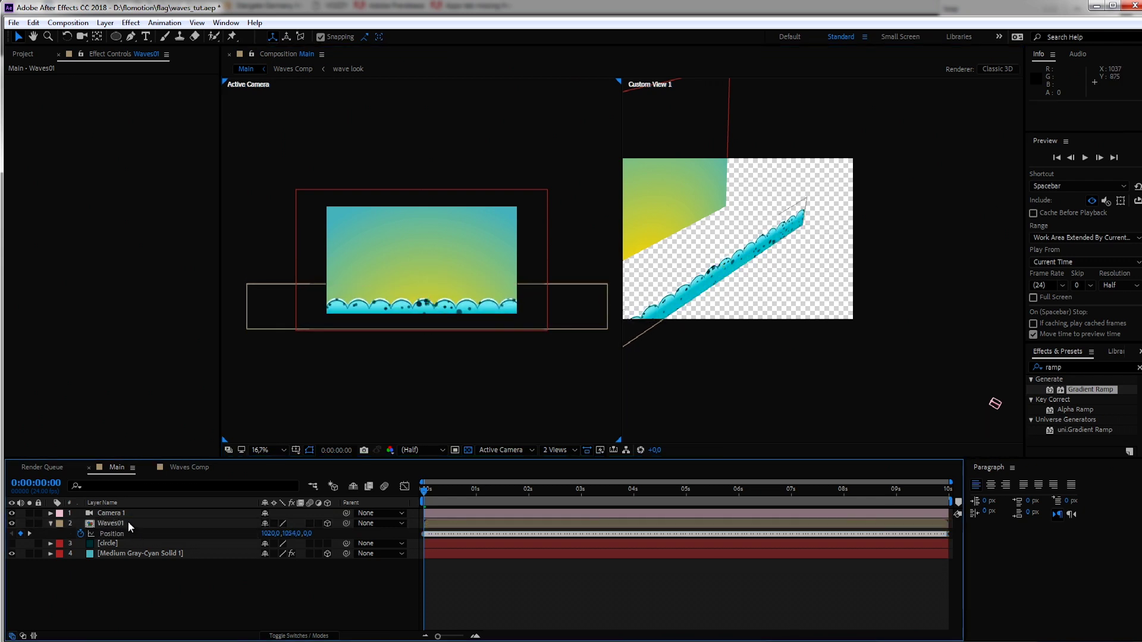
pyautogui.click(128, 524)
pyautogui.hotkey('ctrl', 'd')
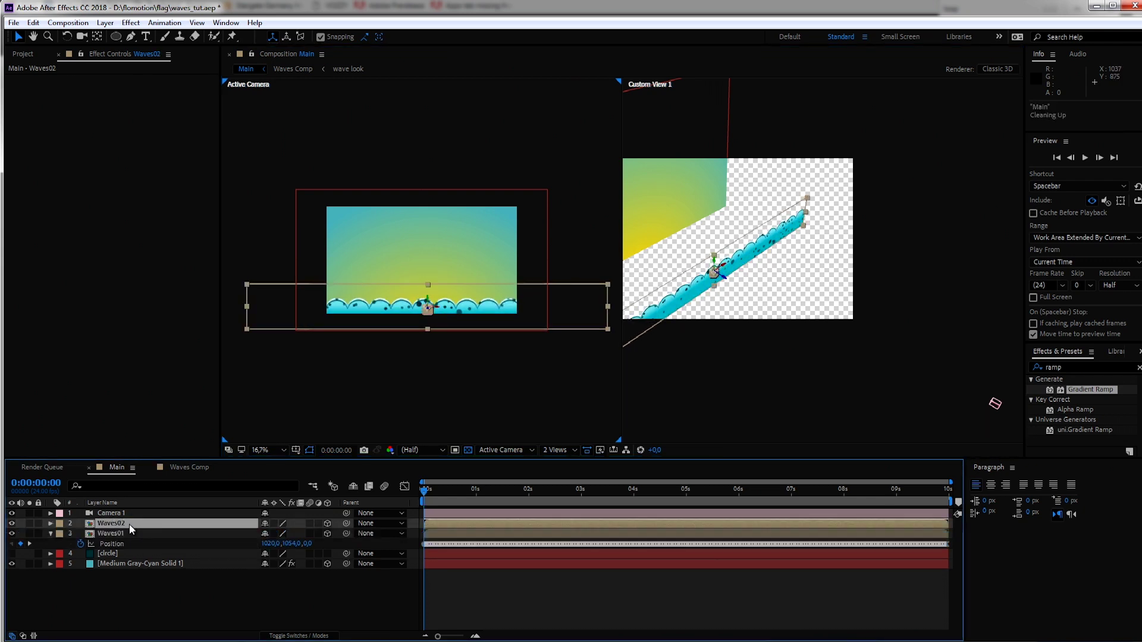
pyautogui.press('p')
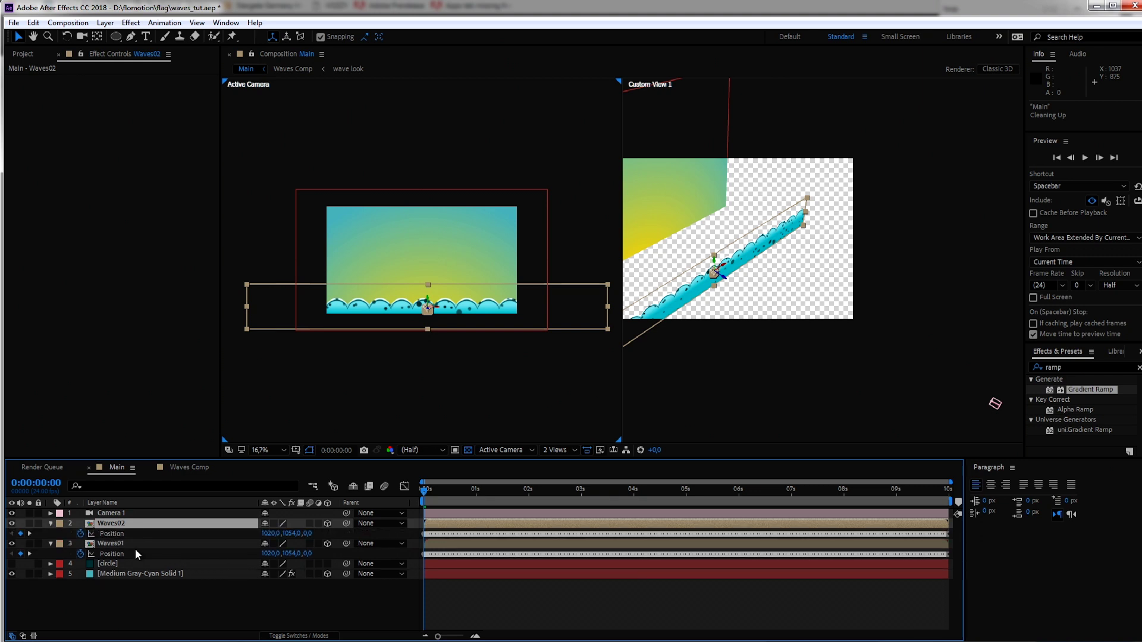
pyautogui.click(109, 530)
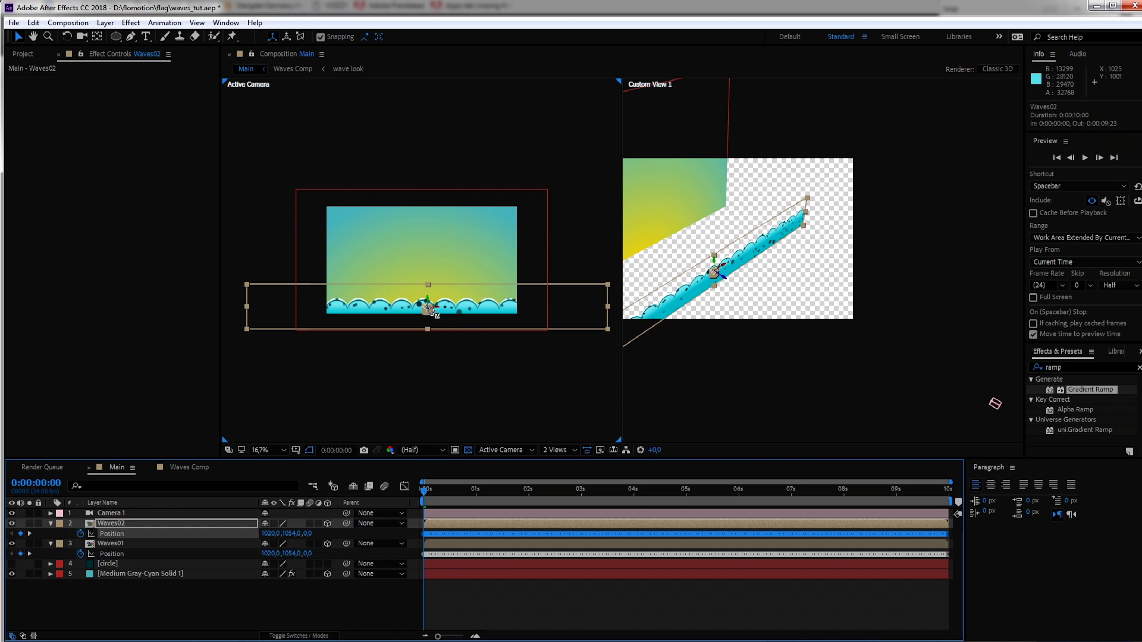
pyautogui.moveTo(430, 307); pyautogui.dragTo(256, 333)
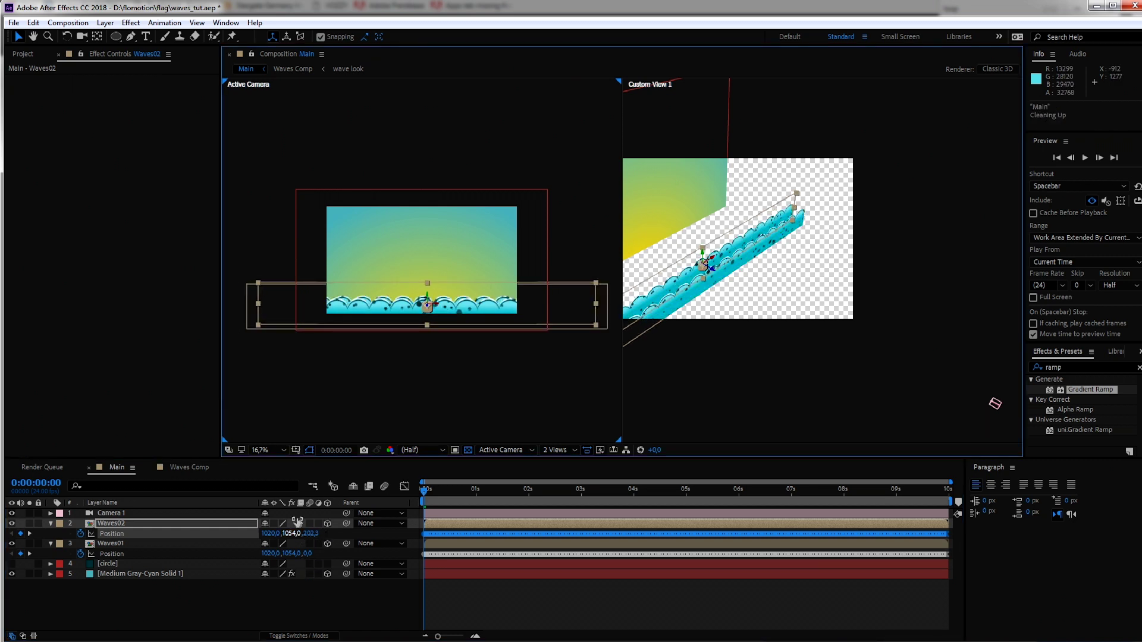
pyautogui.click(259, 604)
# Duplicate Waves02 as Waves03 and push it farther back to depth 393,3
pyautogui.click(201, 526)
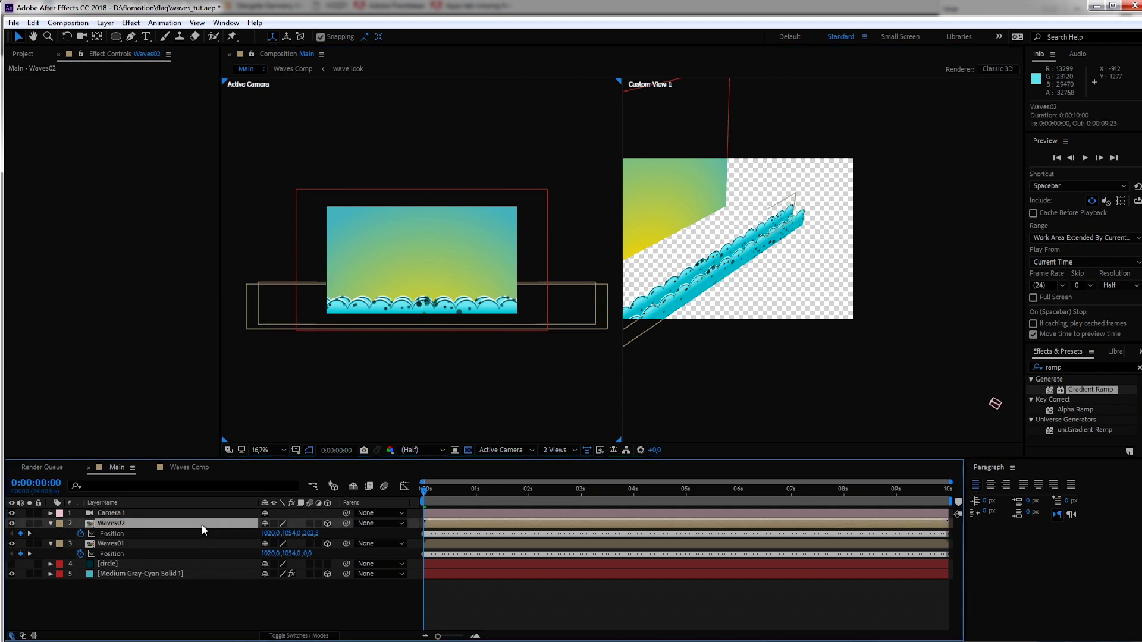
pyautogui.hotkey('ctrl', 'd')
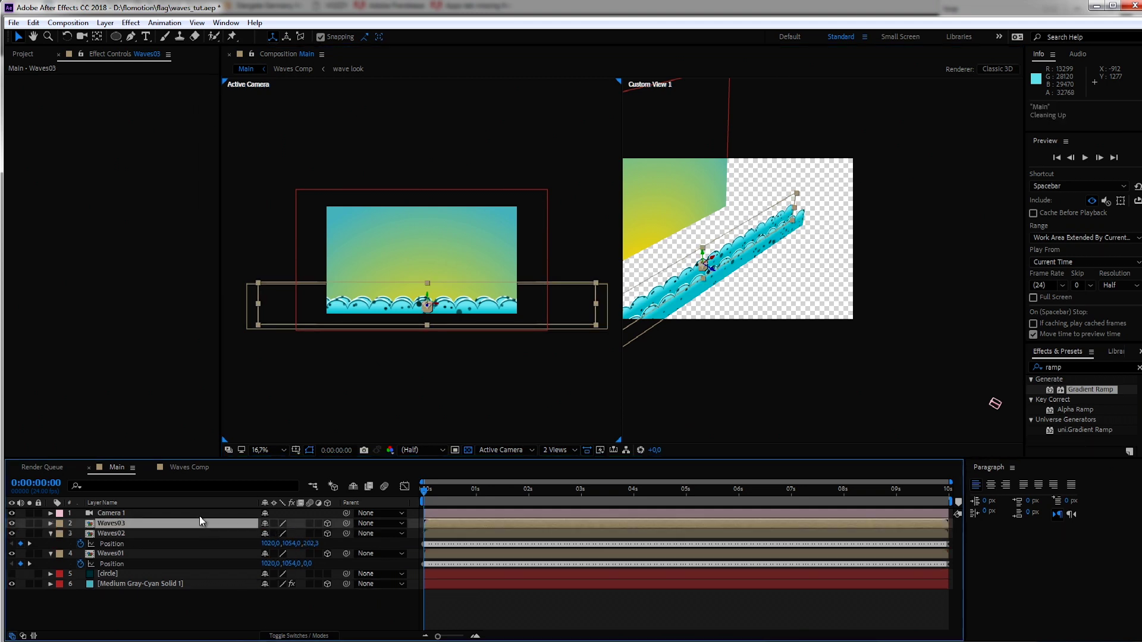
pyautogui.press('p')
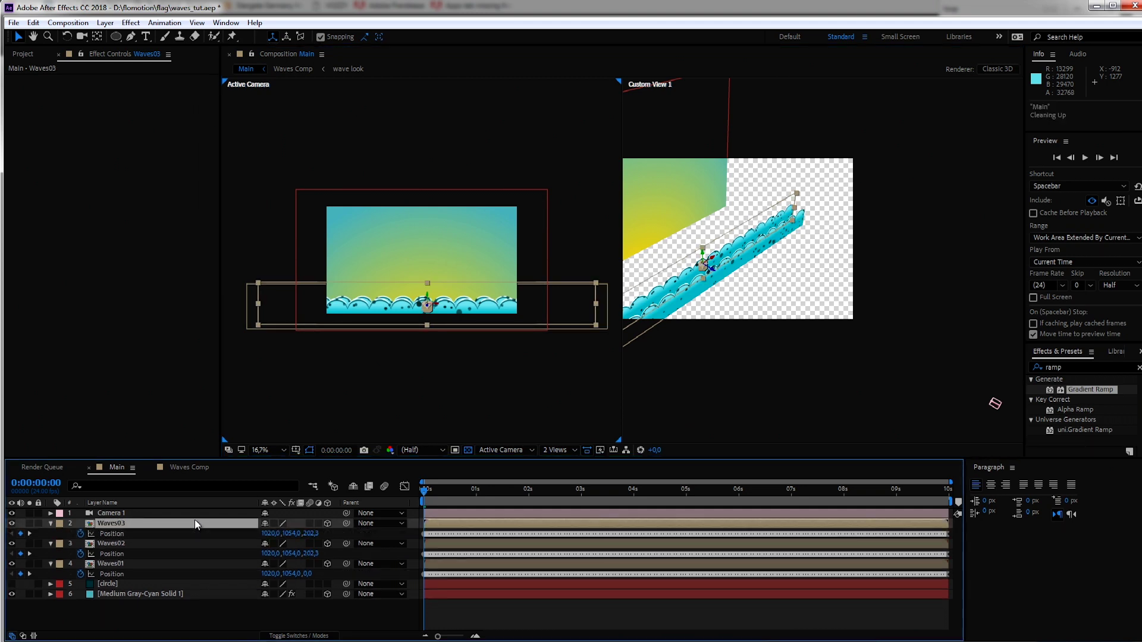
pyautogui.click(113, 535)
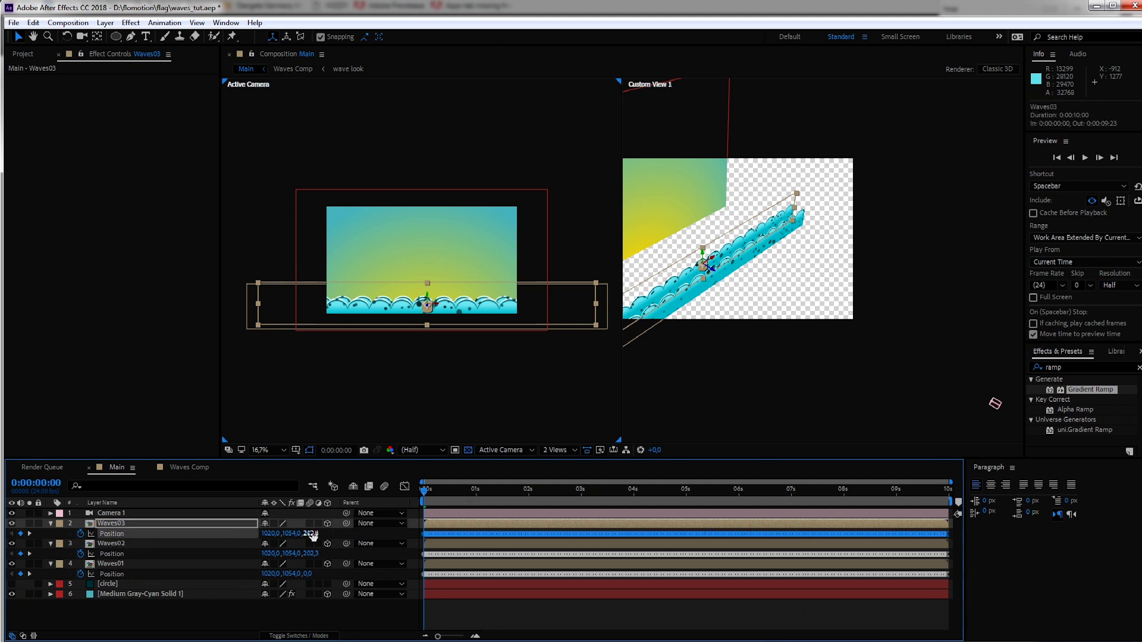
pyautogui.moveTo(313, 536); pyautogui.dragTo(476, 536)
# Duplicate Waves01 as Waves04, place it below Waves01, and set its depth to -206
pyautogui.click(136, 563)
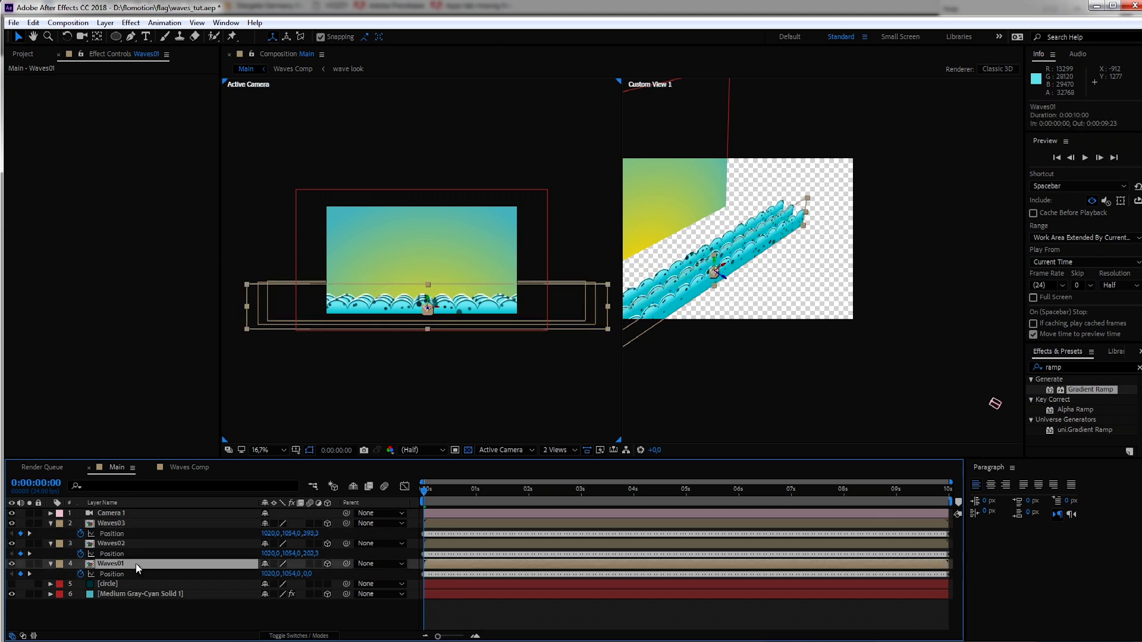
pyautogui.hotkey('ctrl', 'd')
pyautogui.moveTo(113, 566); pyautogui.dragTo(288, 582)
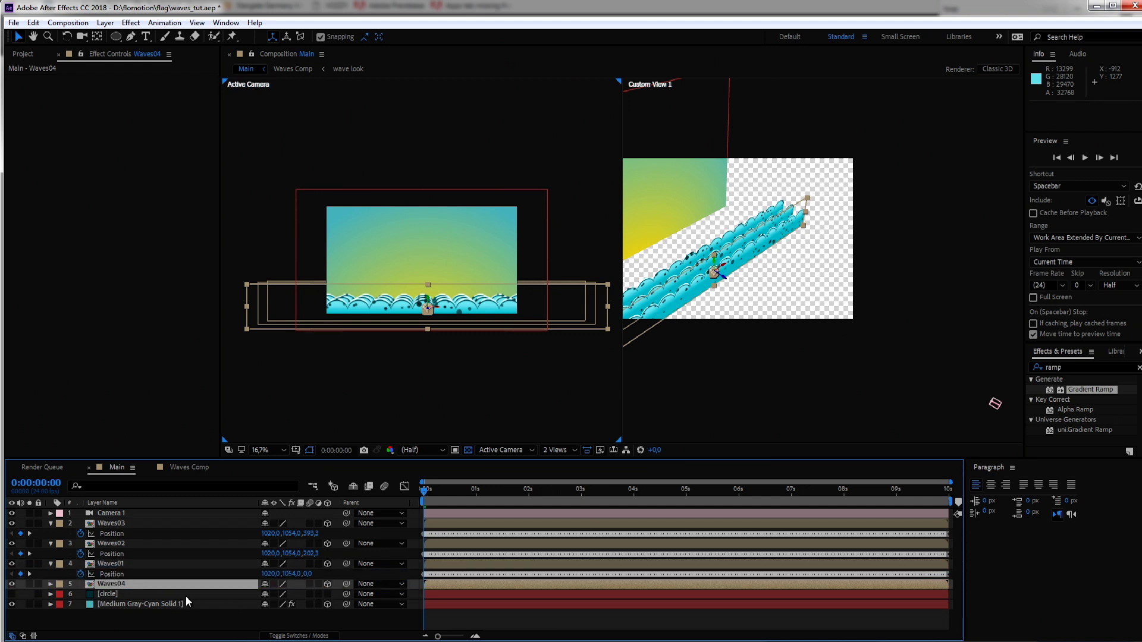
pyautogui.press('p')
pyautogui.click(123, 593)
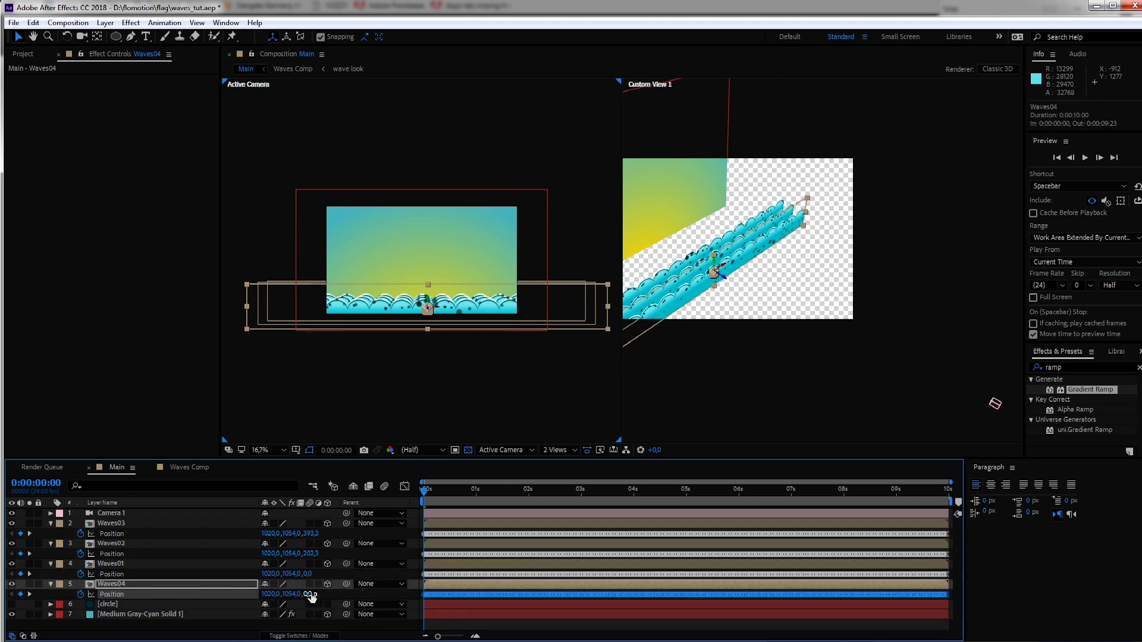
pyautogui.moveTo(310, 593); pyautogui.dragTo(191, 598)
pyautogui.click(748, 372)
pyautogui.scroll(2, 756, 378)
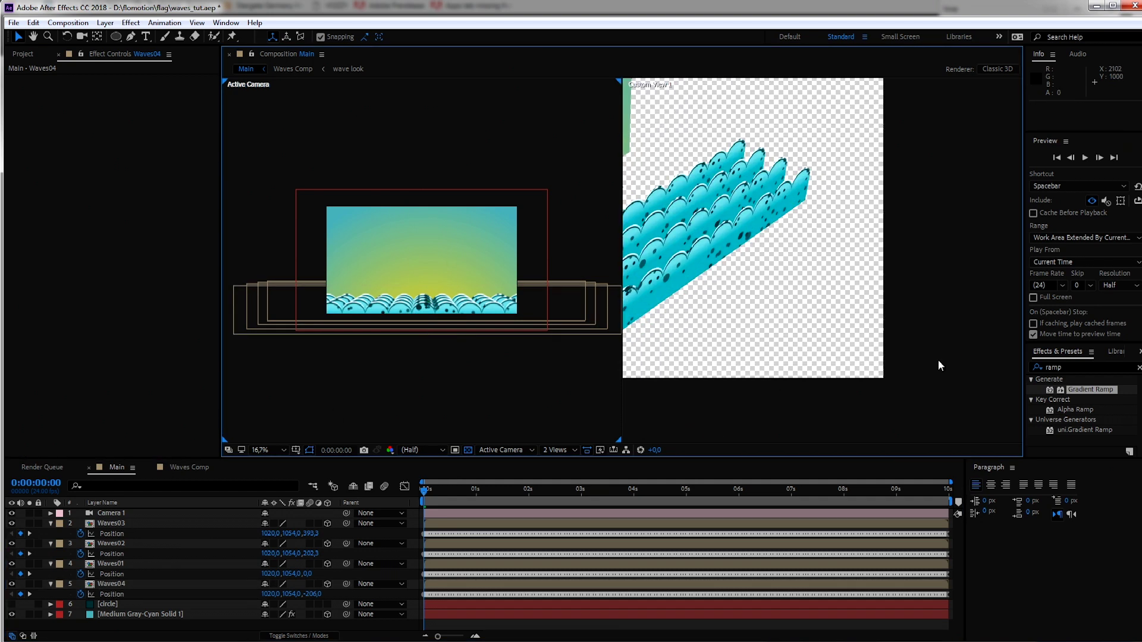
pyautogui.scroll(-2, 931, 349)
# Move Camera 1 closer to the waves and switch the viewer to a single Active Camera view
pyautogui.click(1001, 408)
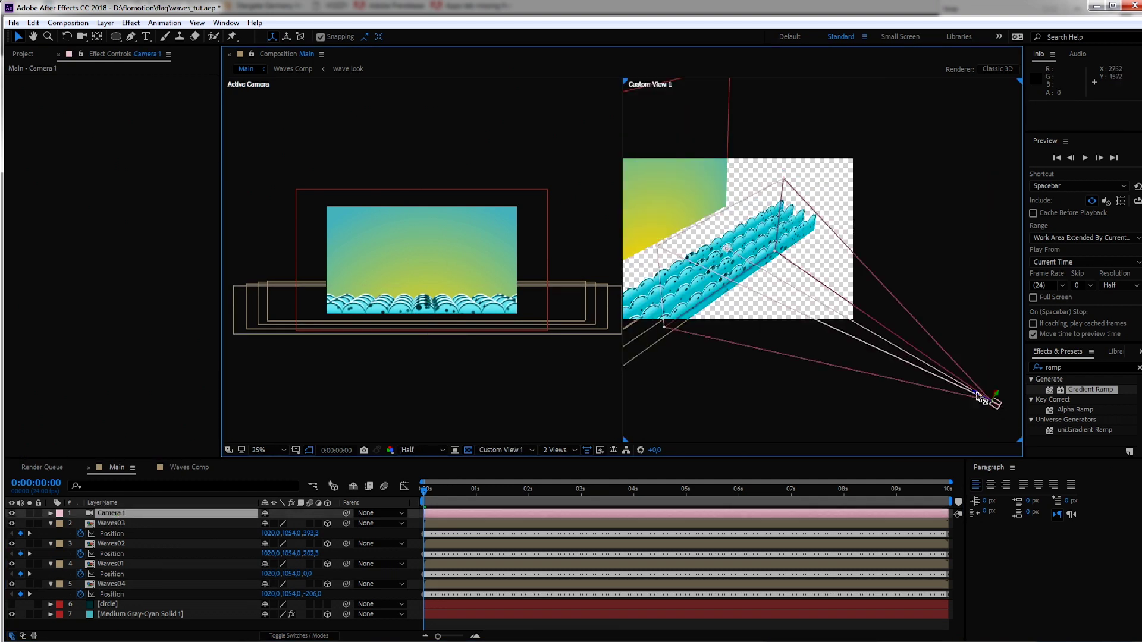
pyautogui.moveTo(960, 382); pyautogui.dragTo(825, 351)
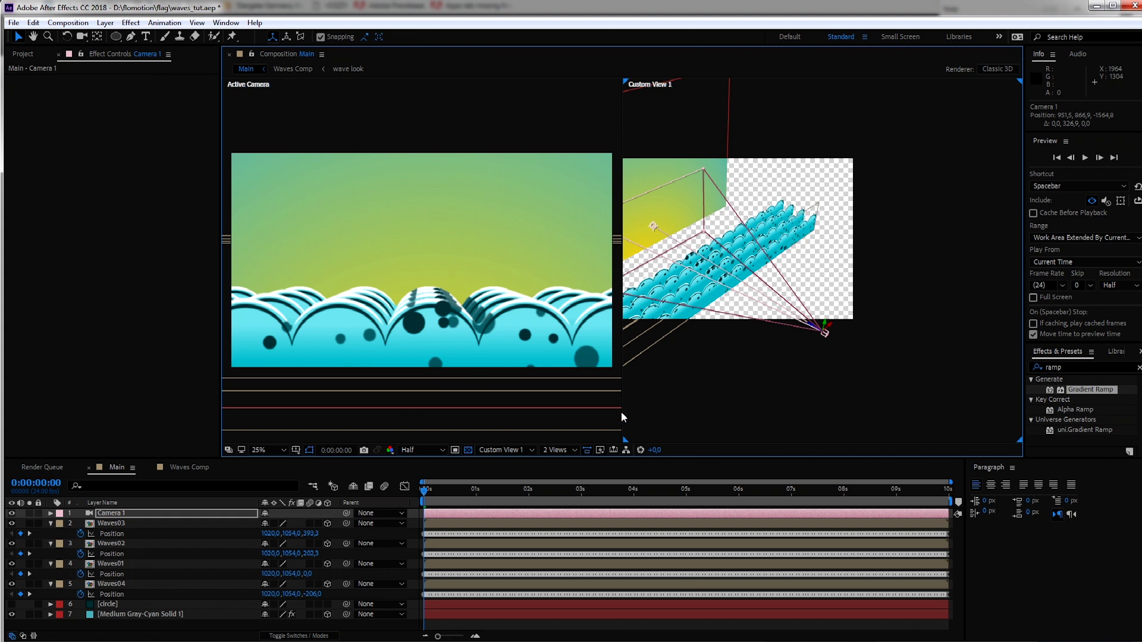
pyautogui.click(567, 449)
pyautogui.click(556, 463)
pyautogui.click(512, 450)
pyautogui.click(509, 462)
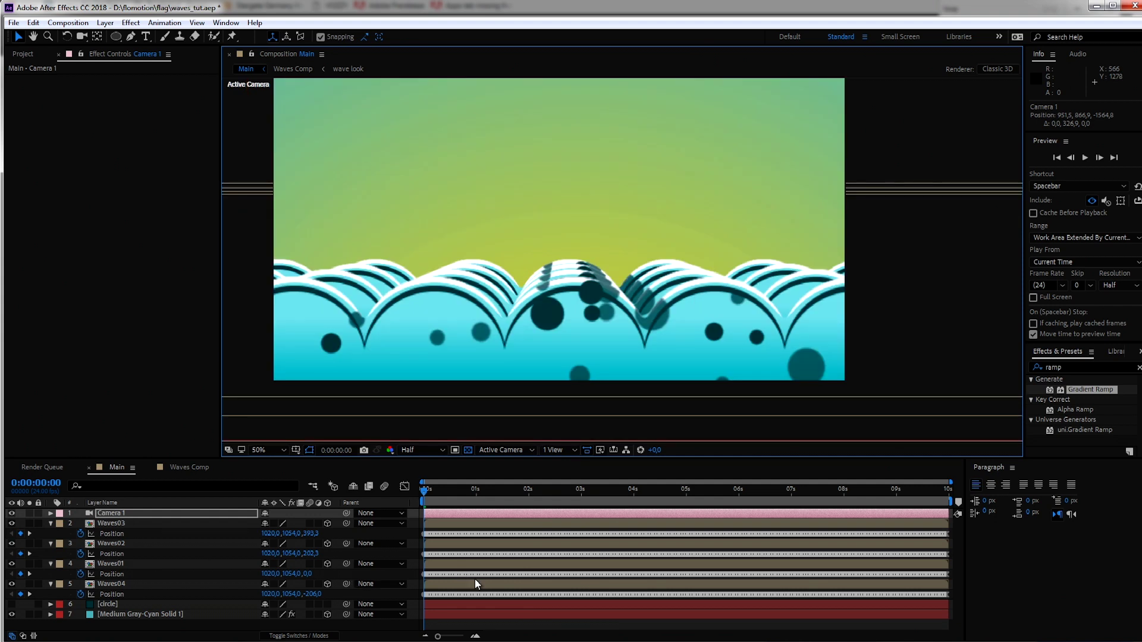
# Shift Waves01, Waves02 and Waves03 earlier in time and preview the staggered wave motion
pyautogui.click(465, 565)
pyautogui.moveTo(477, 564); pyautogui.dragTo(456, 546)
pyautogui.moveTo(690, 523); pyautogui.dragTo(648, 527)
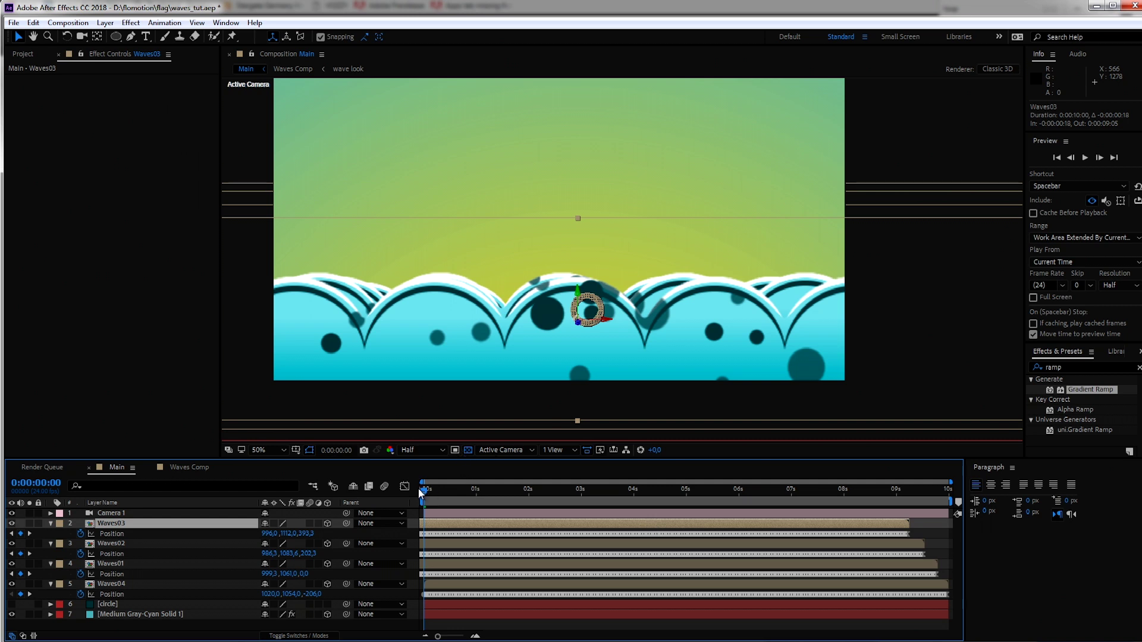
pyautogui.press('space')
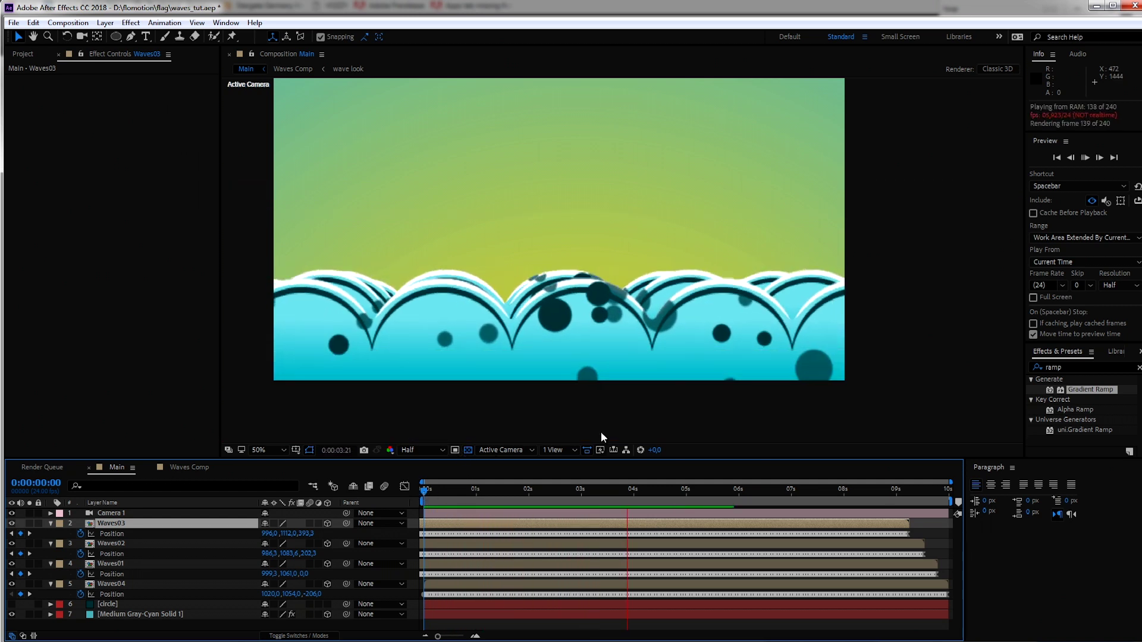
pyautogui.press('space')
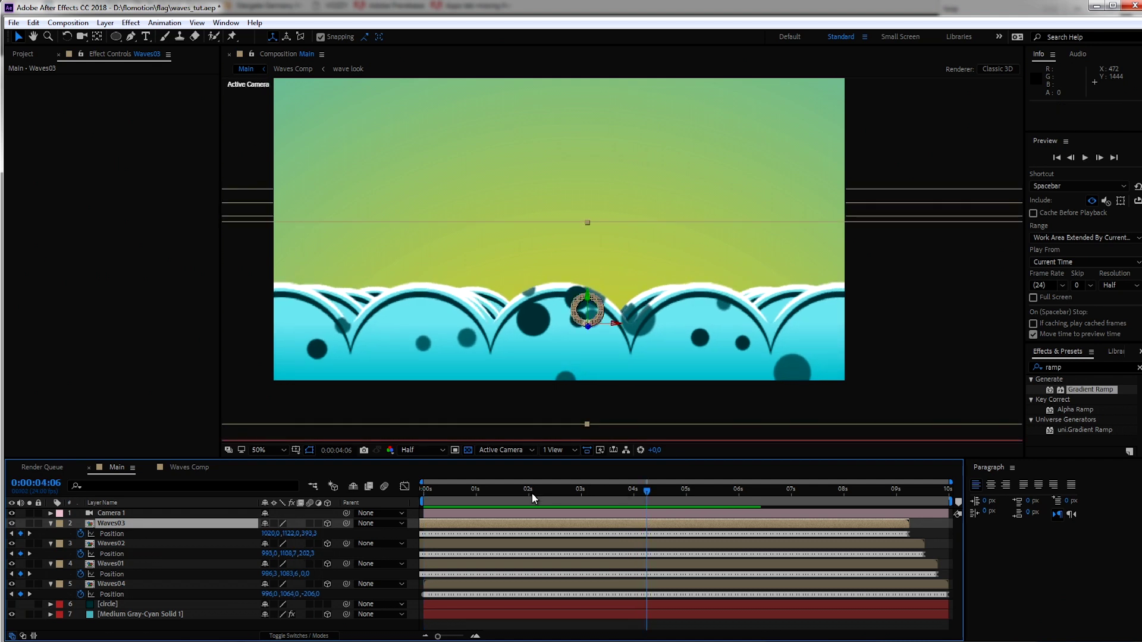
pyautogui.moveTo(532, 493); pyautogui.dragTo(484, 505)
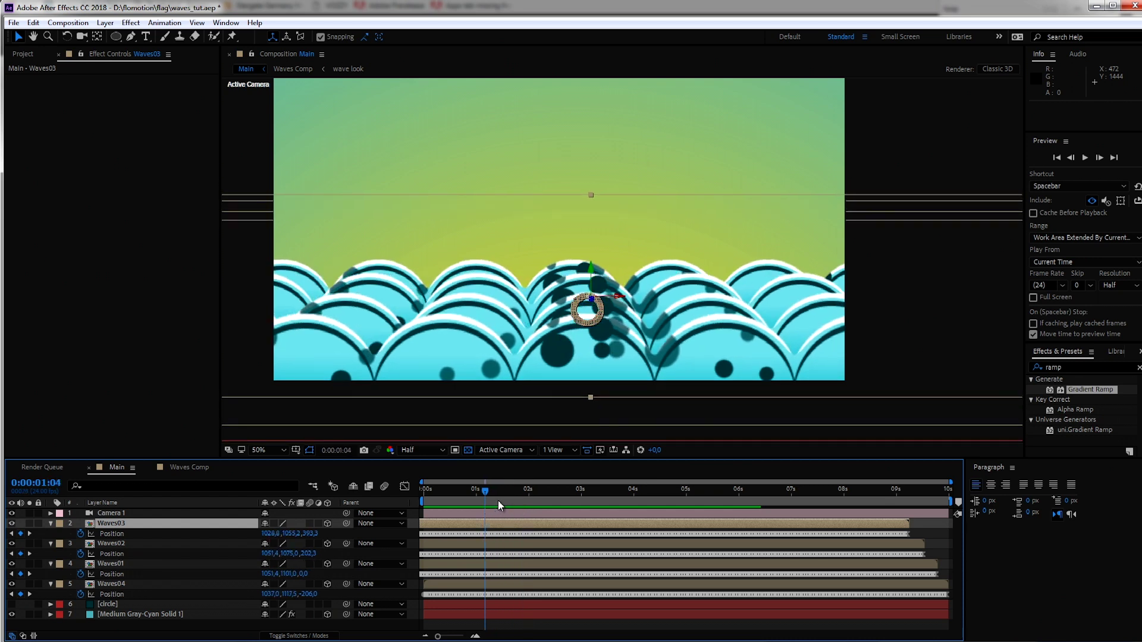
# Collapse the Waves03, Waves02, Waves01 and Waves04 layers and clear the selection
pyautogui.click(50, 524)
pyautogui.click(50, 534)
pyautogui.click(51, 545)
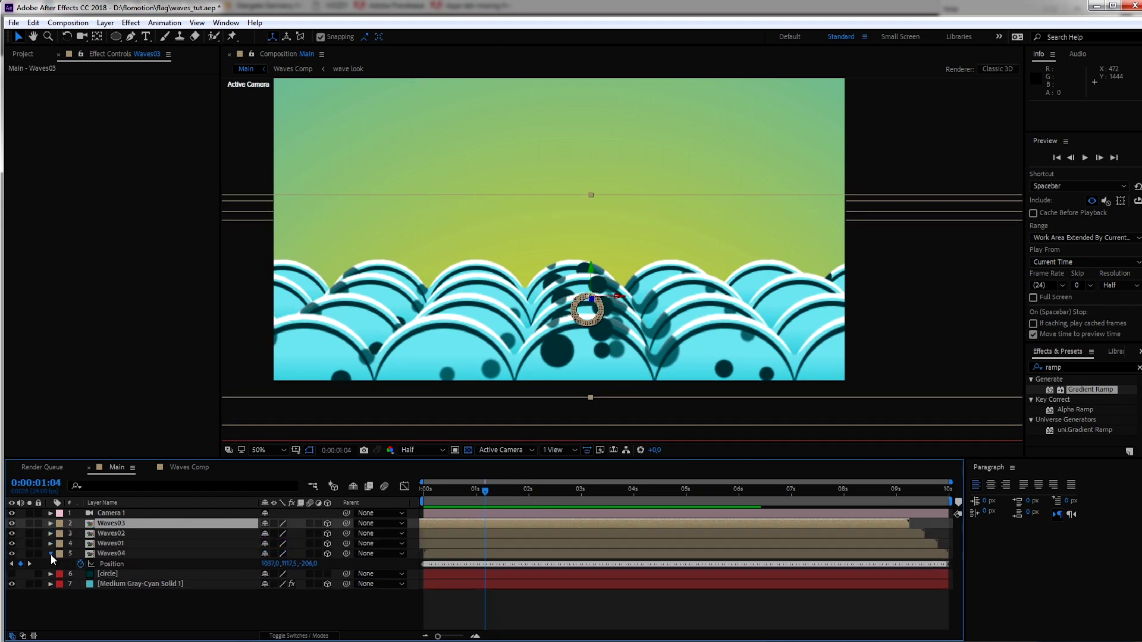
pyautogui.click(51, 555)
pyautogui.click(63, 598)
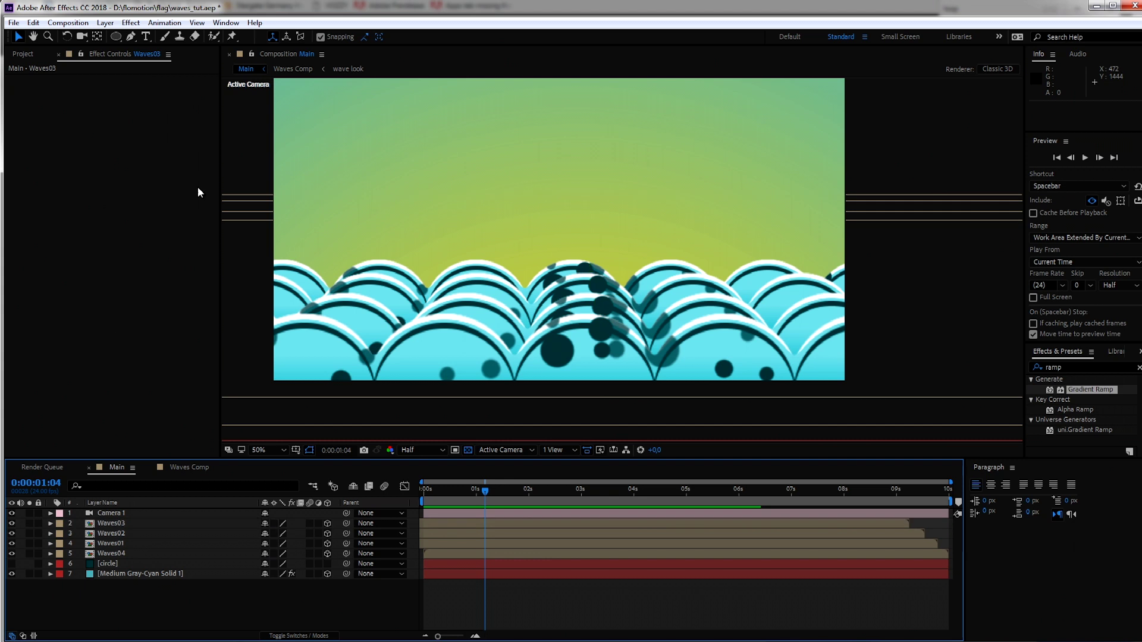
# Add a new light layer with Light Type set to Point
pyautogui.click(105, 23)
pyautogui.moveTo(158, 36)
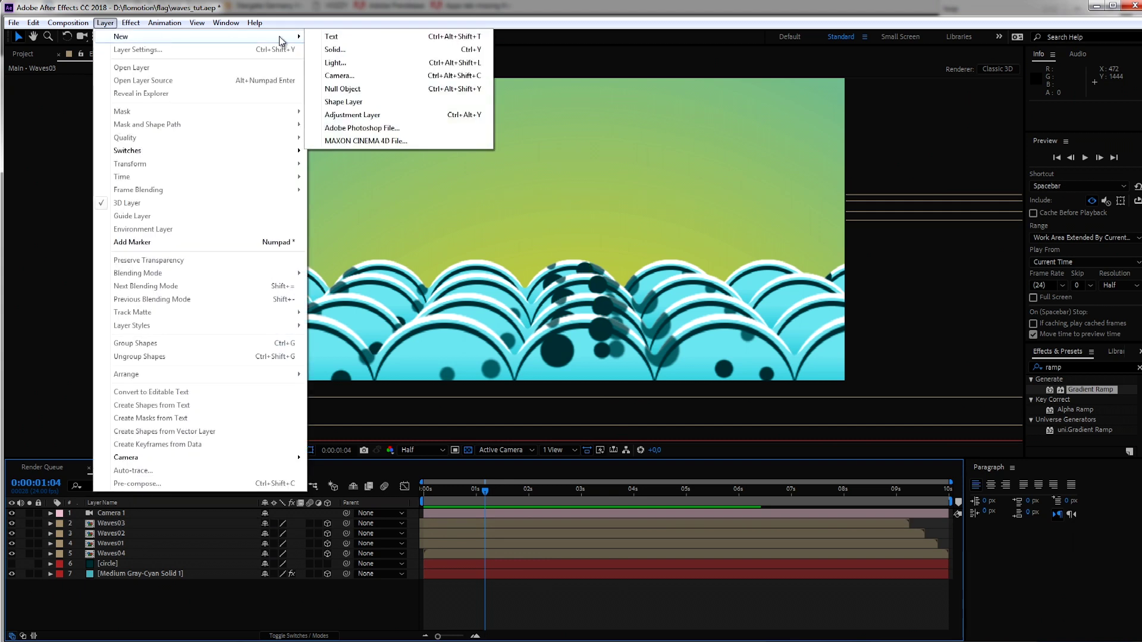
pyautogui.click(380, 63)
pyautogui.click(608, 227)
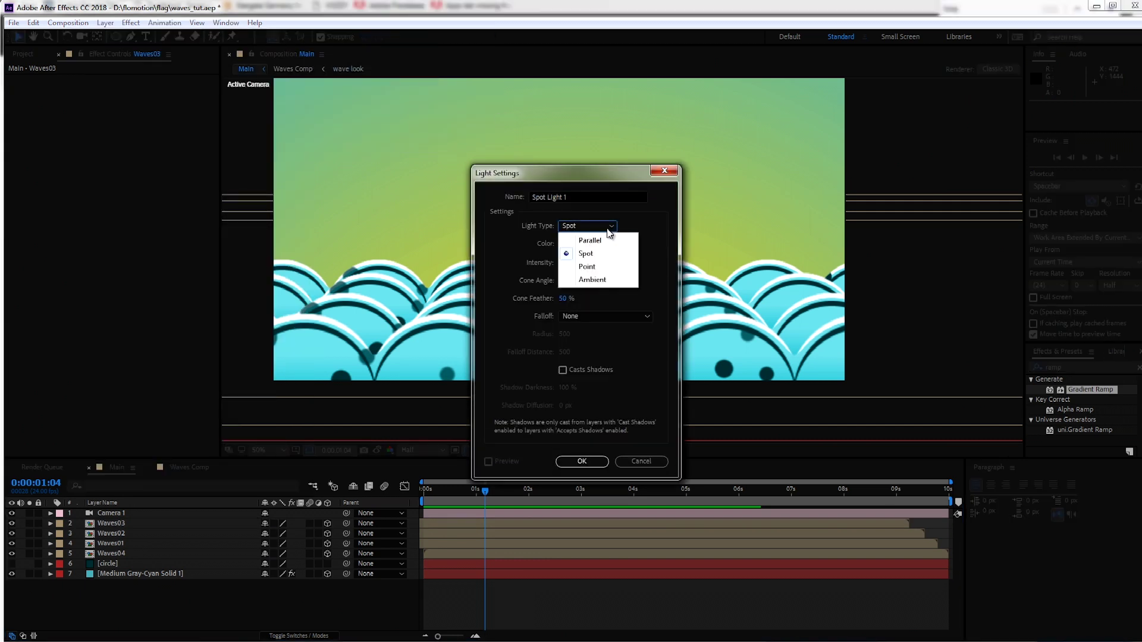
pyautogui.click(610, 263)
# Set the light colour to warm orange-yellow FFD03F and create Point Light 1
pyautogui.click(569, 244)
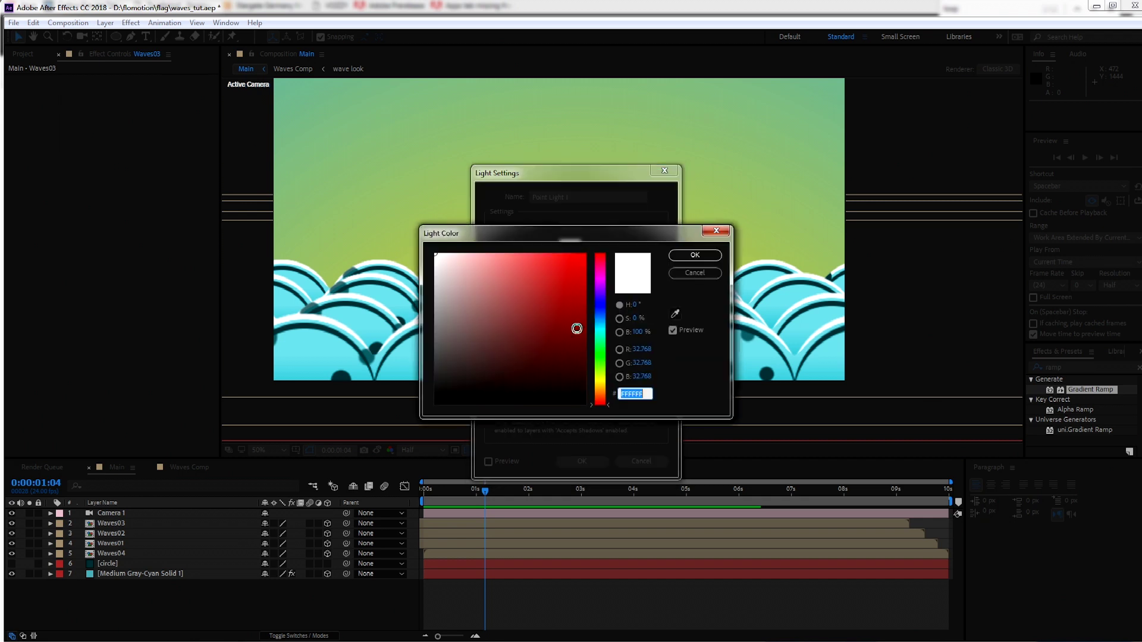
pyautogui.click(605, 382)
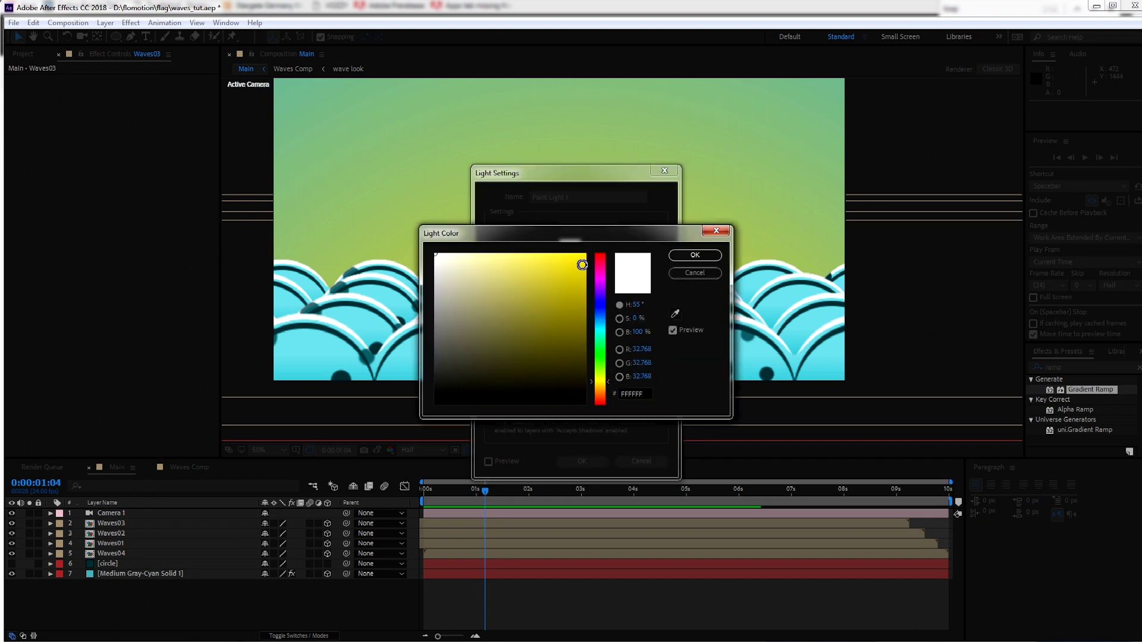
pyautogui.moveTo(582, 265)
pyautogui.mouseDown()
pyautogui.moveTo(581, 253)
pyautogui.moveTo(549, 254)
pyautogui.mouseUp()
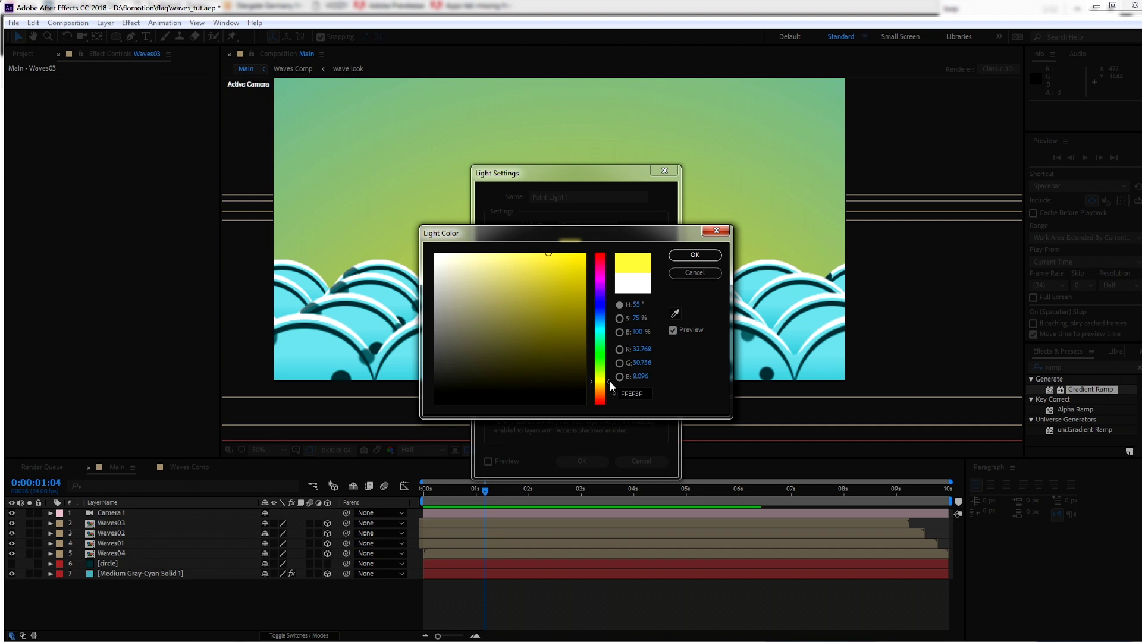
pyautogui.moveTo(609, 383); pyautogui.dragTo(610, 385)
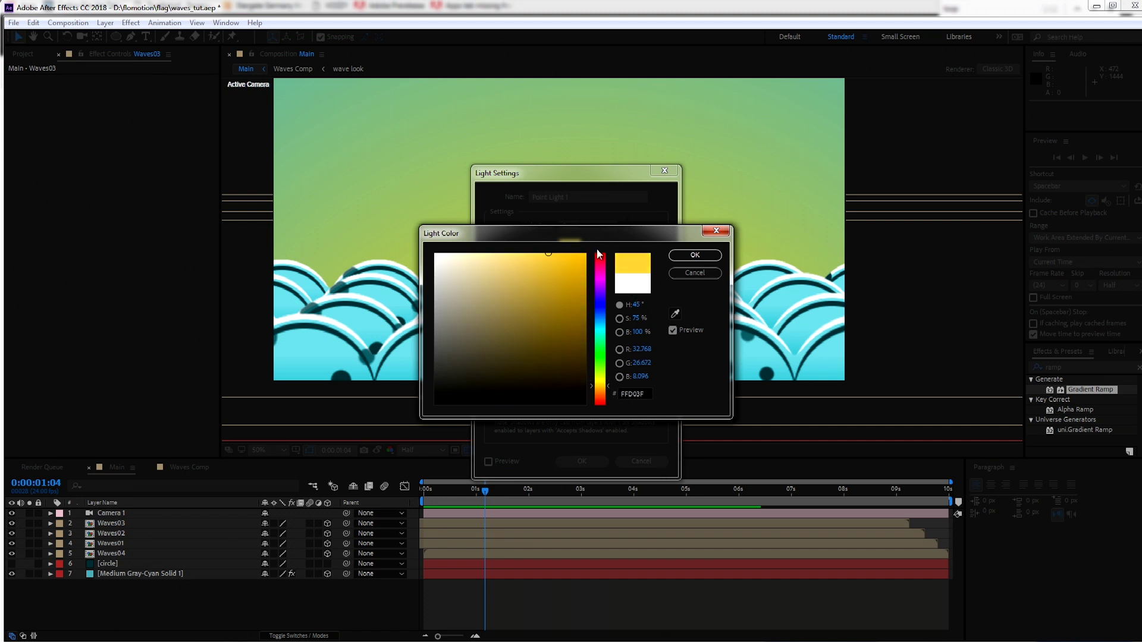
pyautogui.click(695, 254)
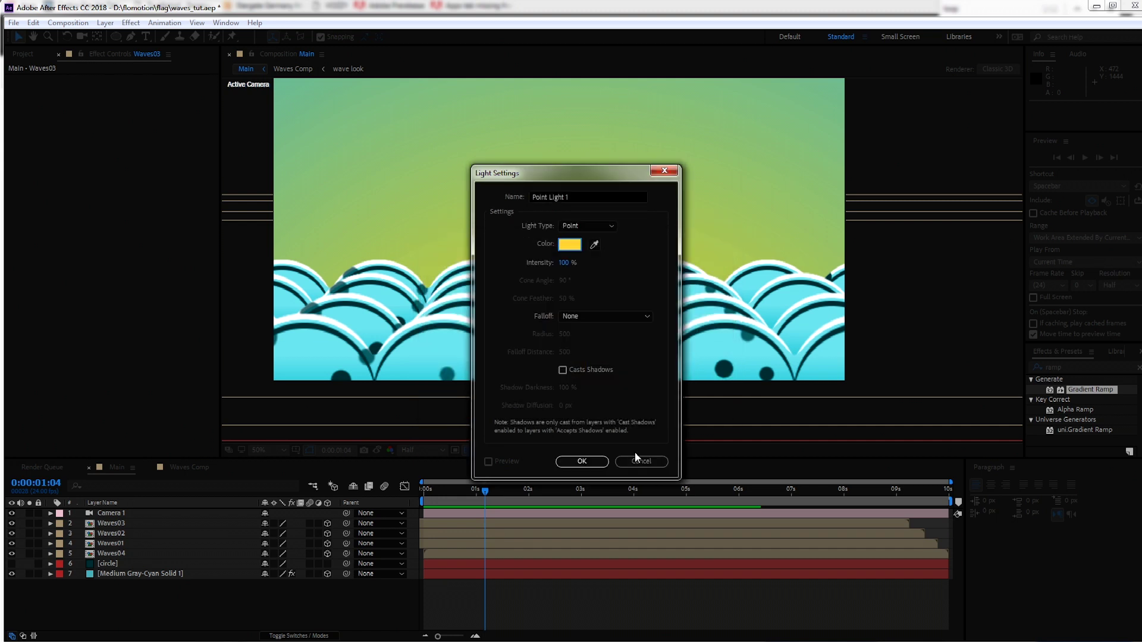
pyautogui.click(587, 458)
# Position Point Light 1 above the waves near the top centre, returning the view to 50%
pyautogui.scroll(-4, 627, 215)
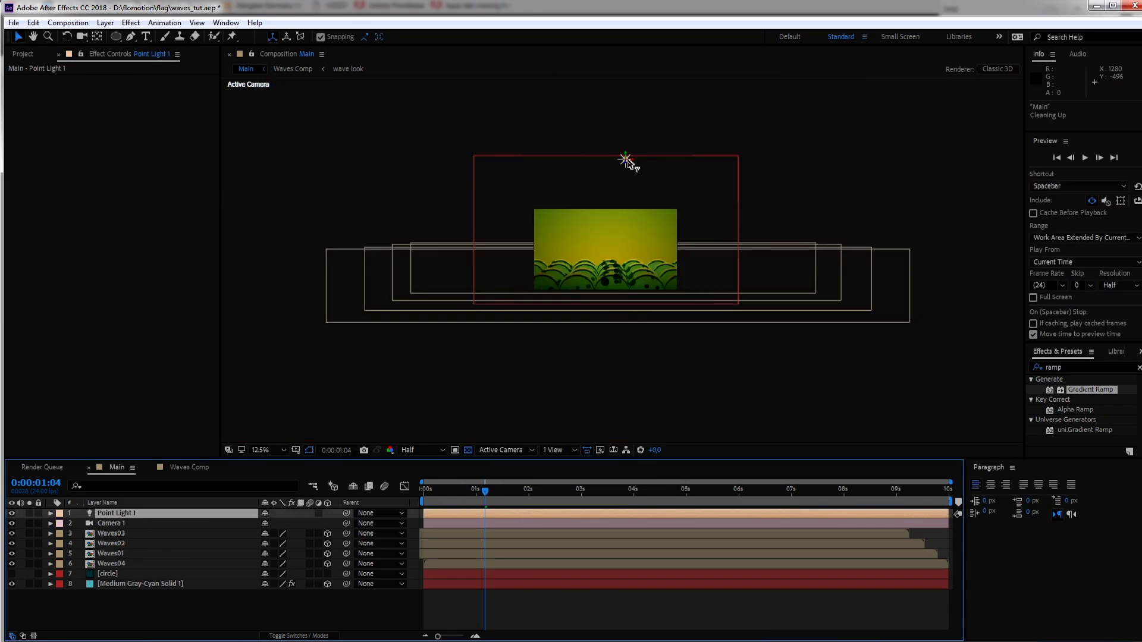
pyautogui.scroll(3, 628, 278)
pyautogui.scroll(-3, 639, 321)
pyautogui.moveTo(651, 358); pyautogui.dragTo(635, 294)
pyautogui.scroll(1, 635, 288)
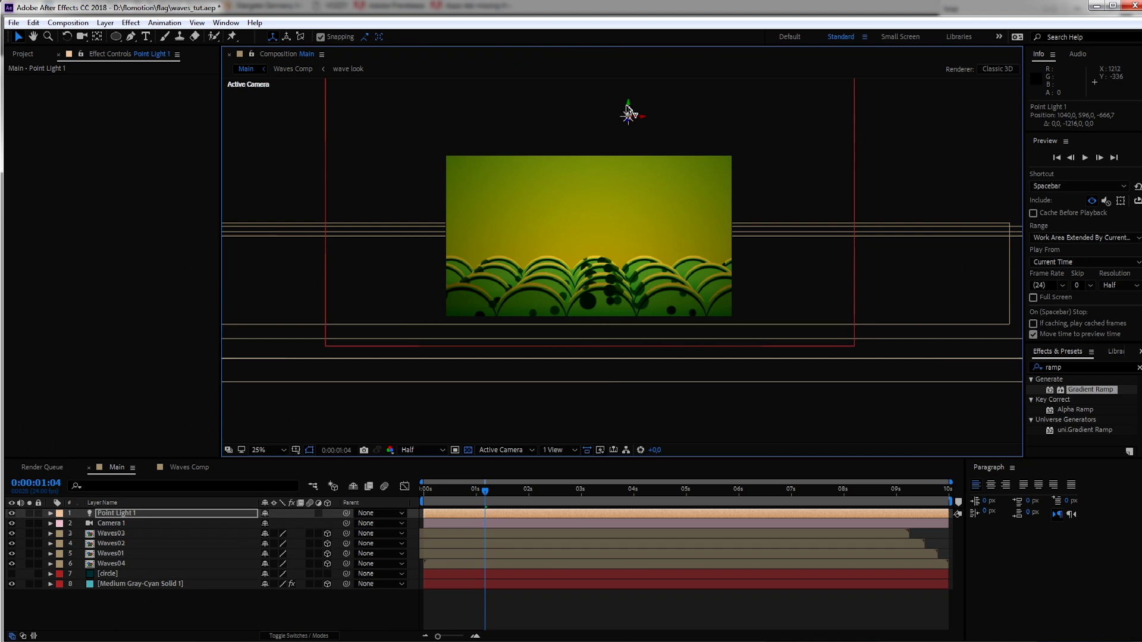
pyautogui.moveTo(629, 110); pyautogui.dragTo(593, 254)
pyautogui.press('.')
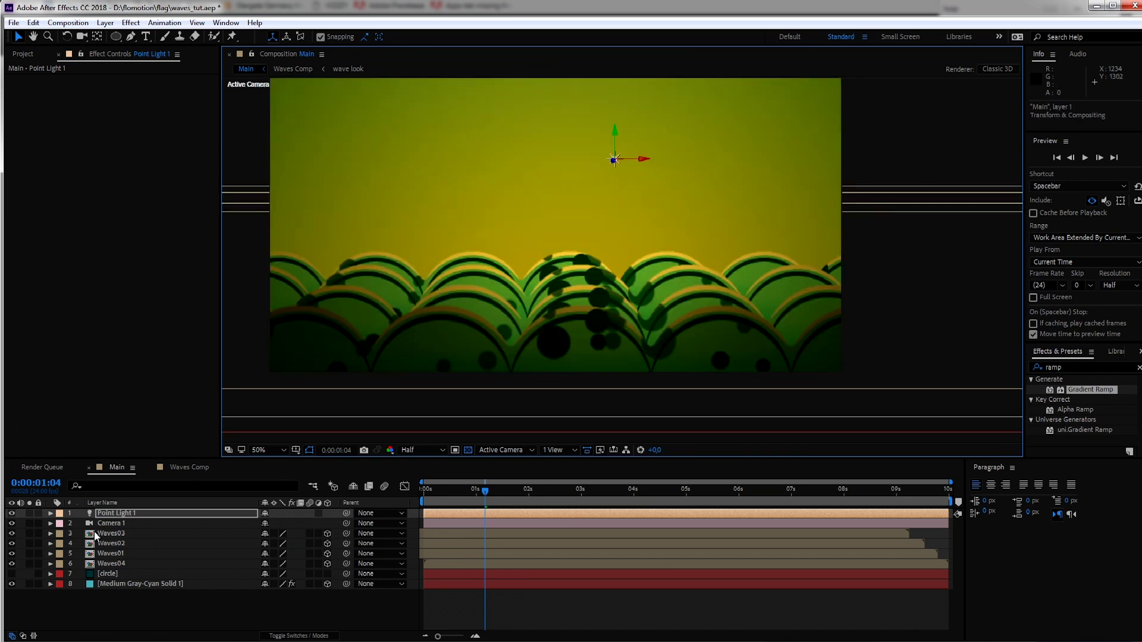
# Turn on Casts Shadows in Waves04's Material Options
pyautogui.click(117, 564)
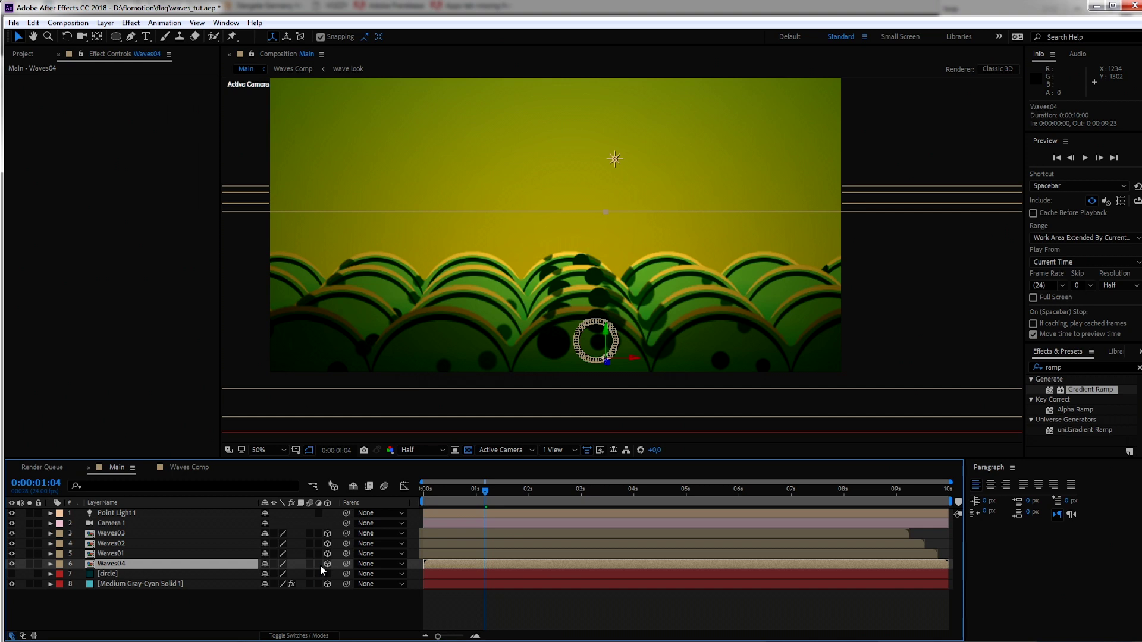
pyautogui.click(51, 564)
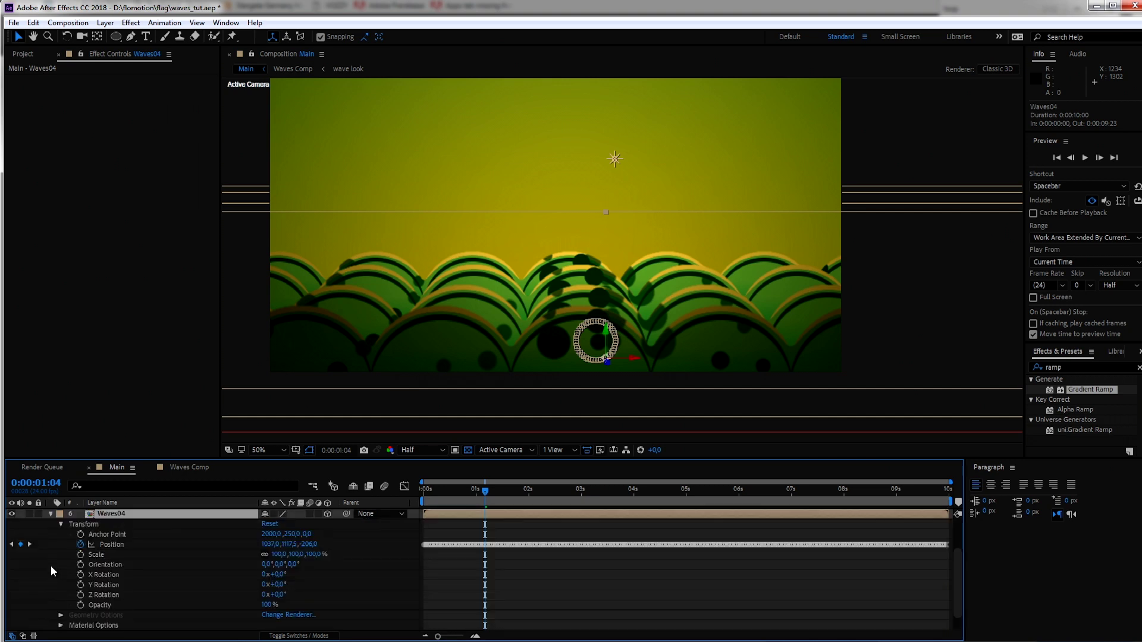
pyautogui.click(61, 625)
pyautogui.scroll(-3, 219, 621)
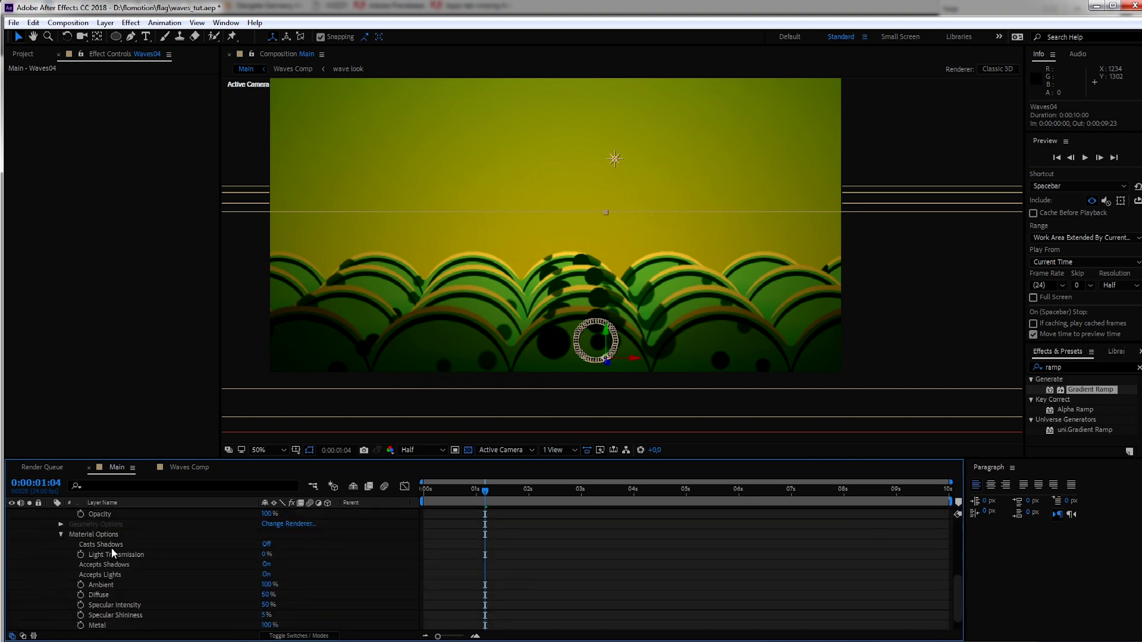
pyautogui.click(271, 544)
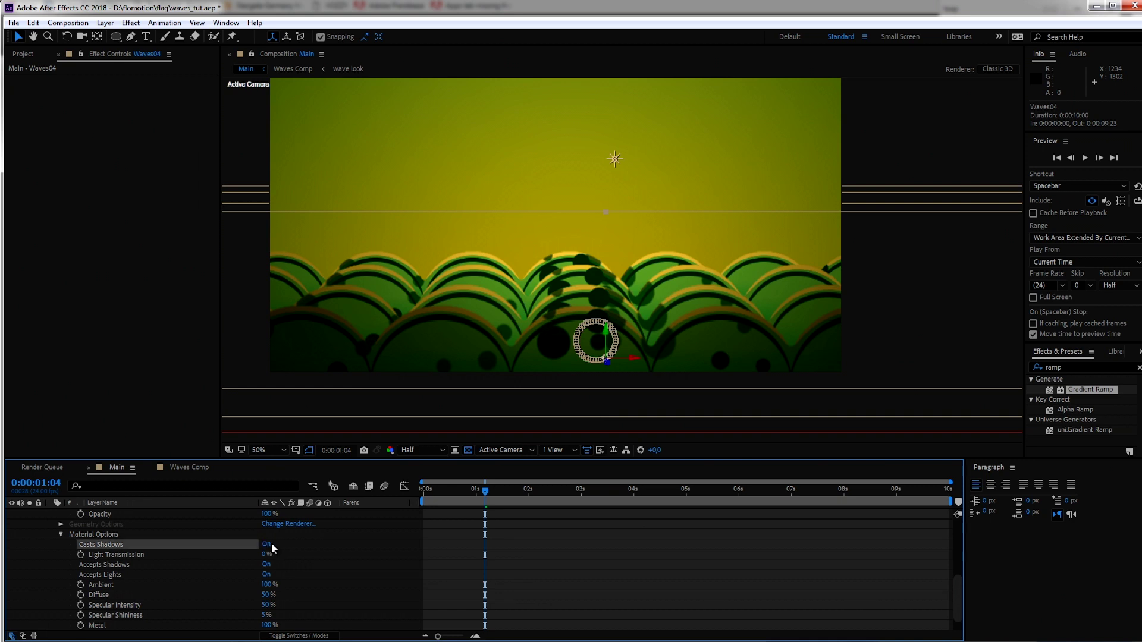
pyautogui.scroll(-2, 143, 586)
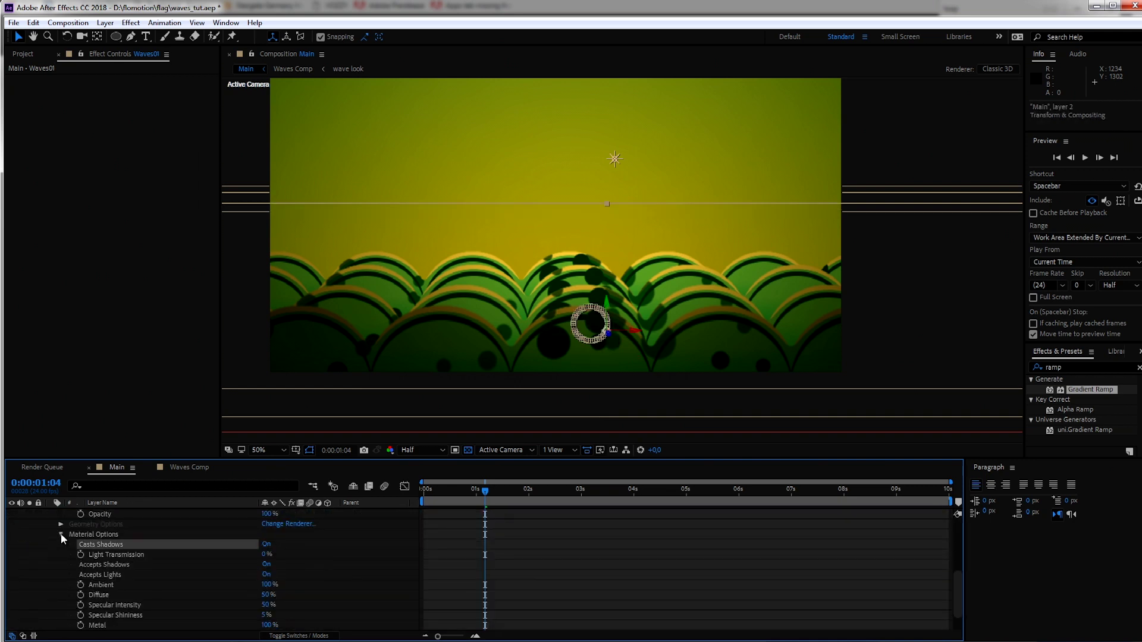
pyautogui.scroll(6, 77, 572)
# Turn on Casts Shadows in Point Light 1's Light Options
pyautogui.click(50, 543)
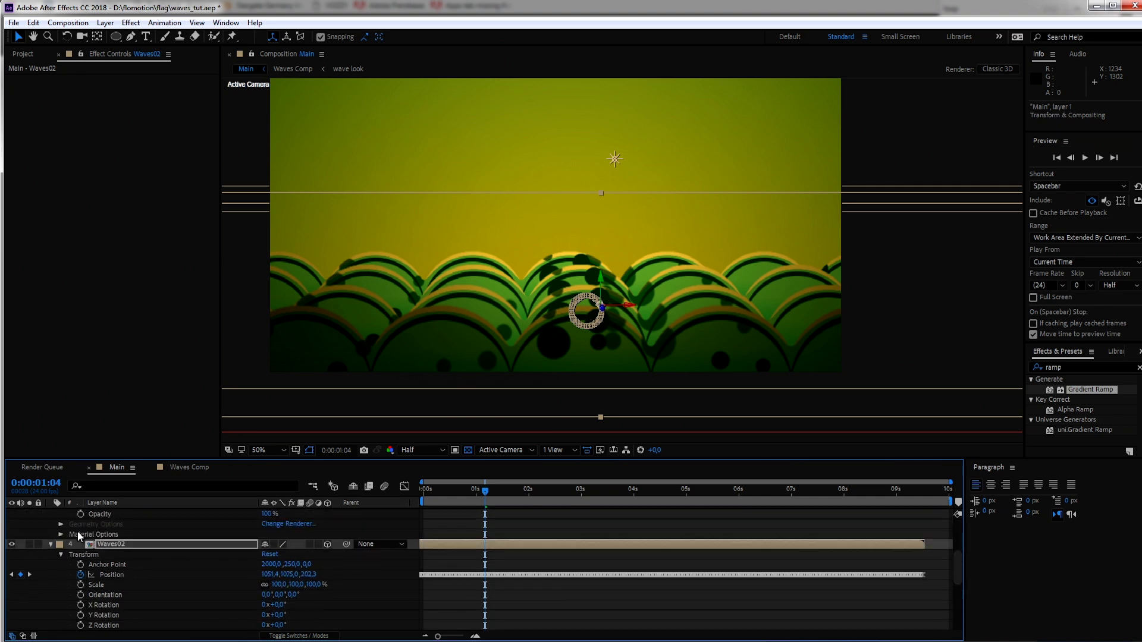
pyautogui.click(53, 533)
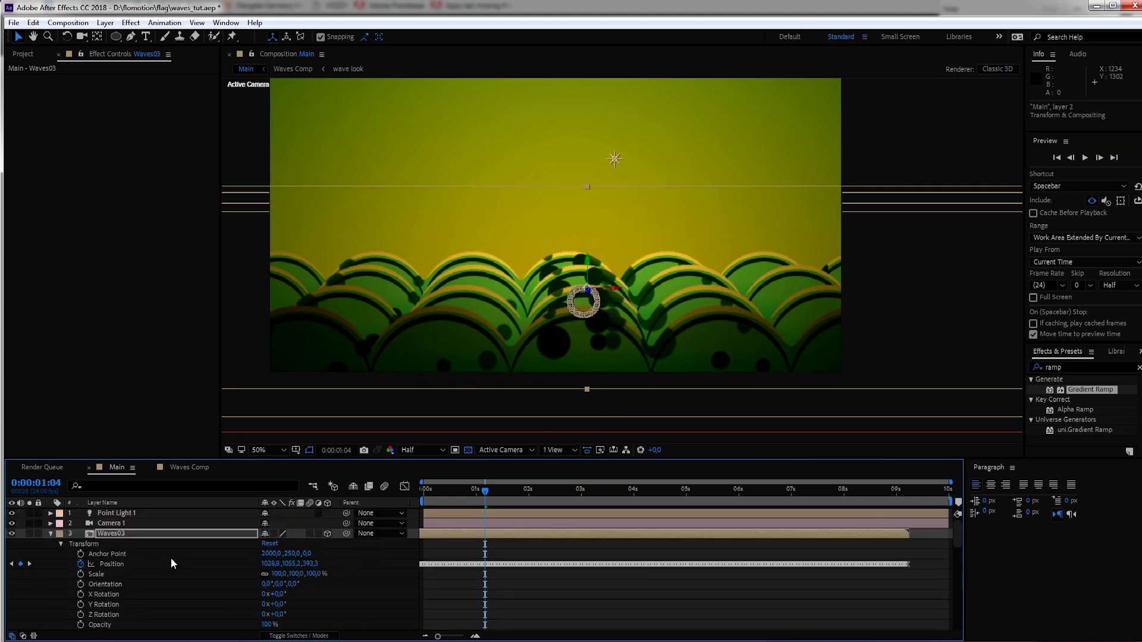
pyautogui.click(135, 514)
pyautogui.click(50, 513)
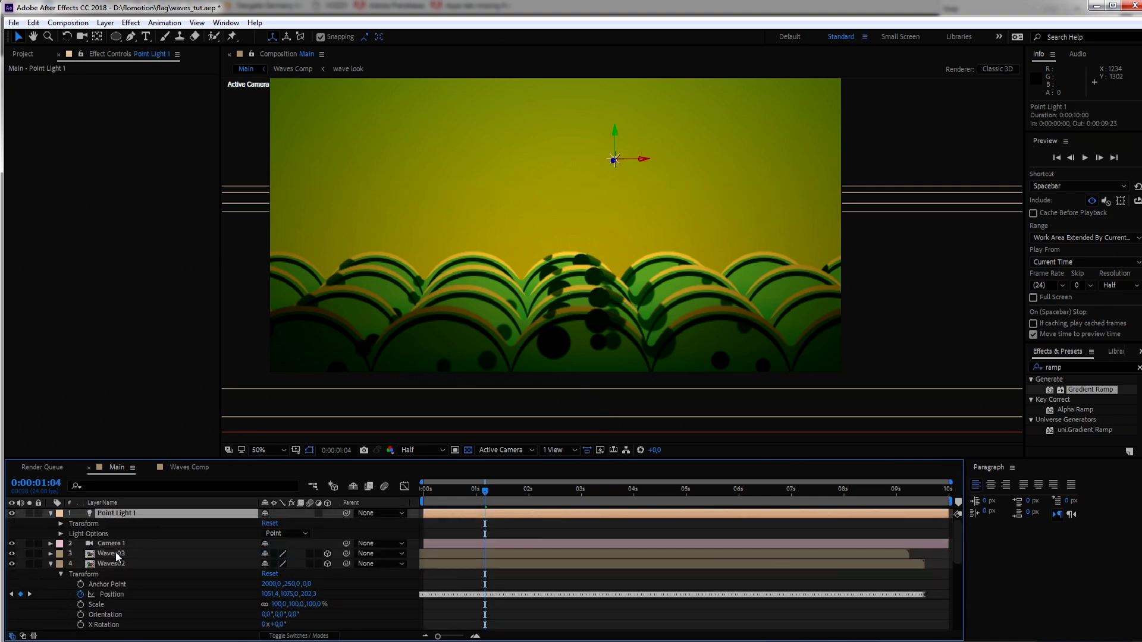
pyautogui.click(61, 534)
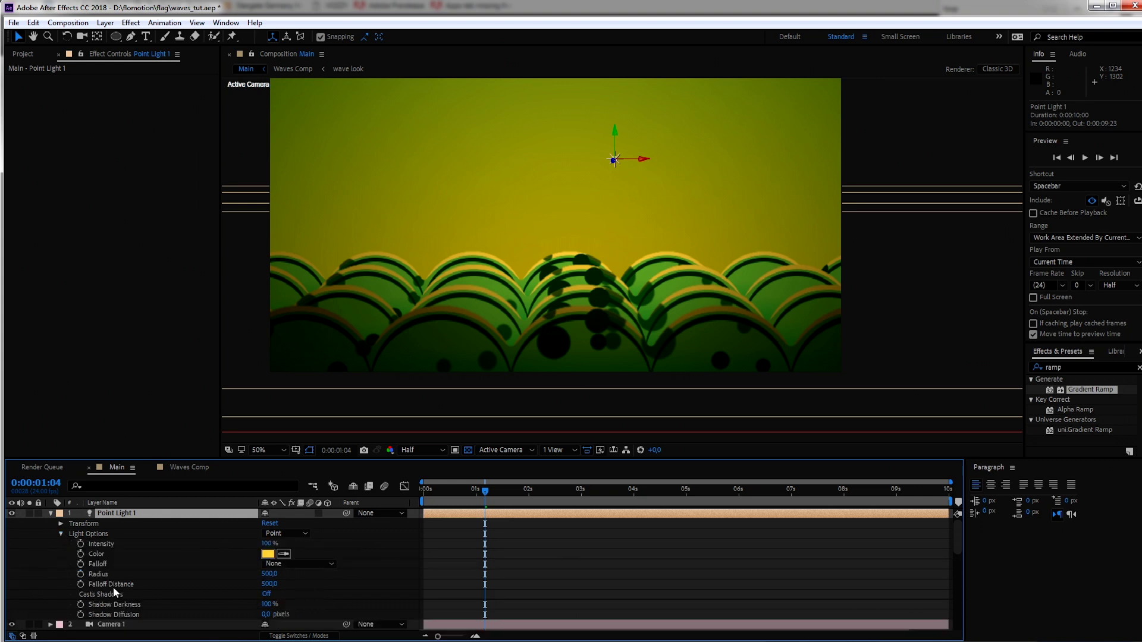
pyautogui.click(268, 594)
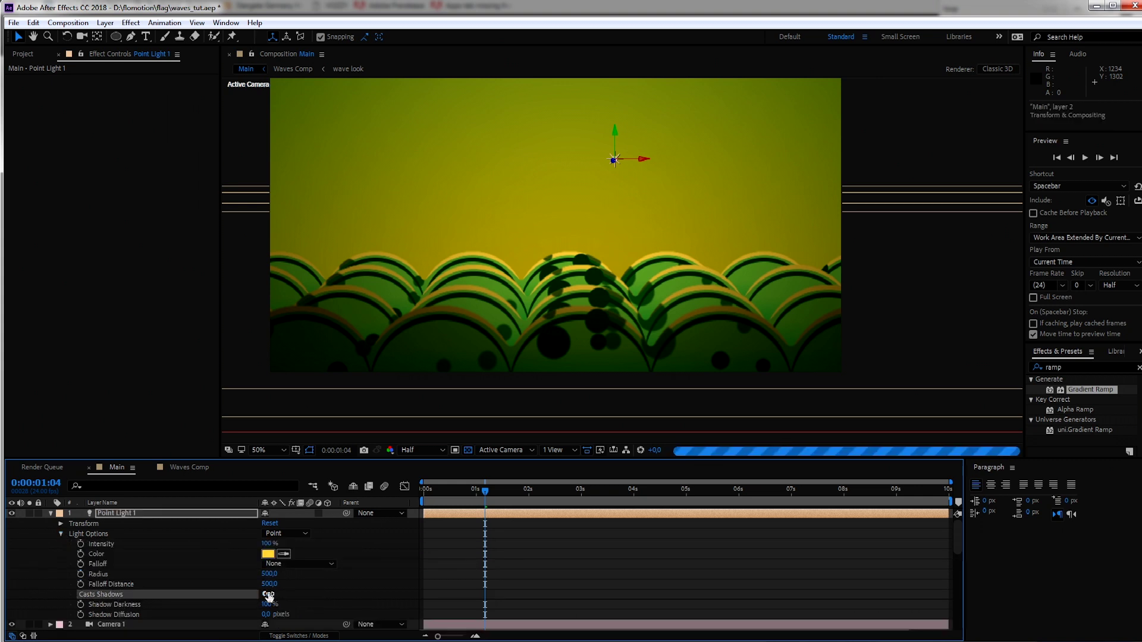
pyautogui.click(621, 213)
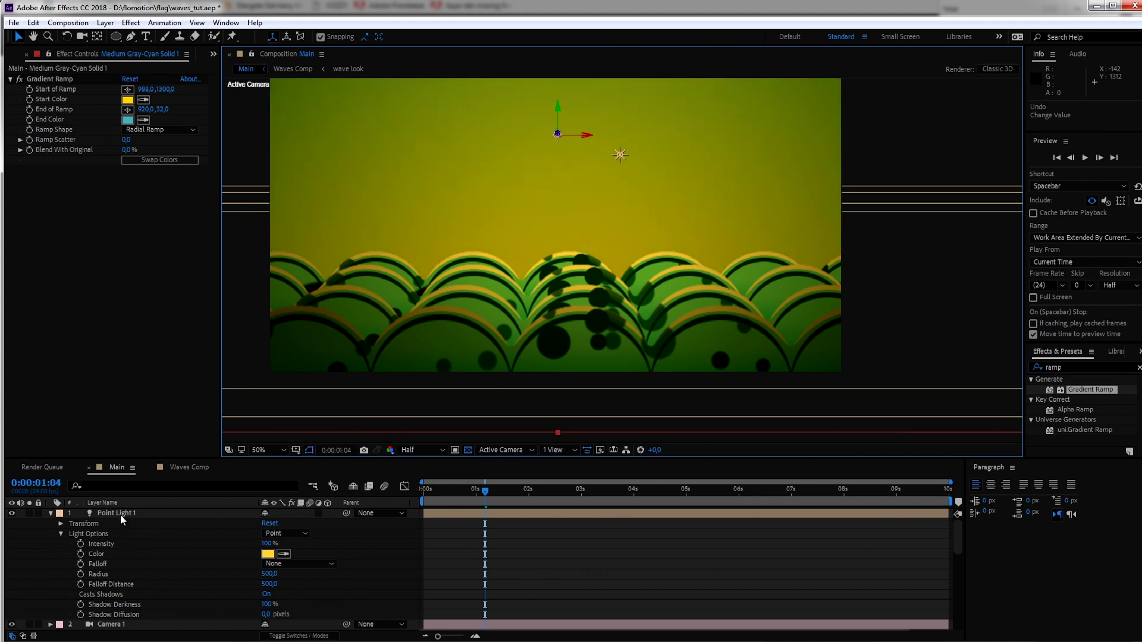
# Lower the light toward the waves and set Shadow Darkness 61% with Shadow Diffusion 86 px
pyautogui.click(619, 155)
pyautogui.moveTo(621, 128); pyautogui.dragTo(619, 177)
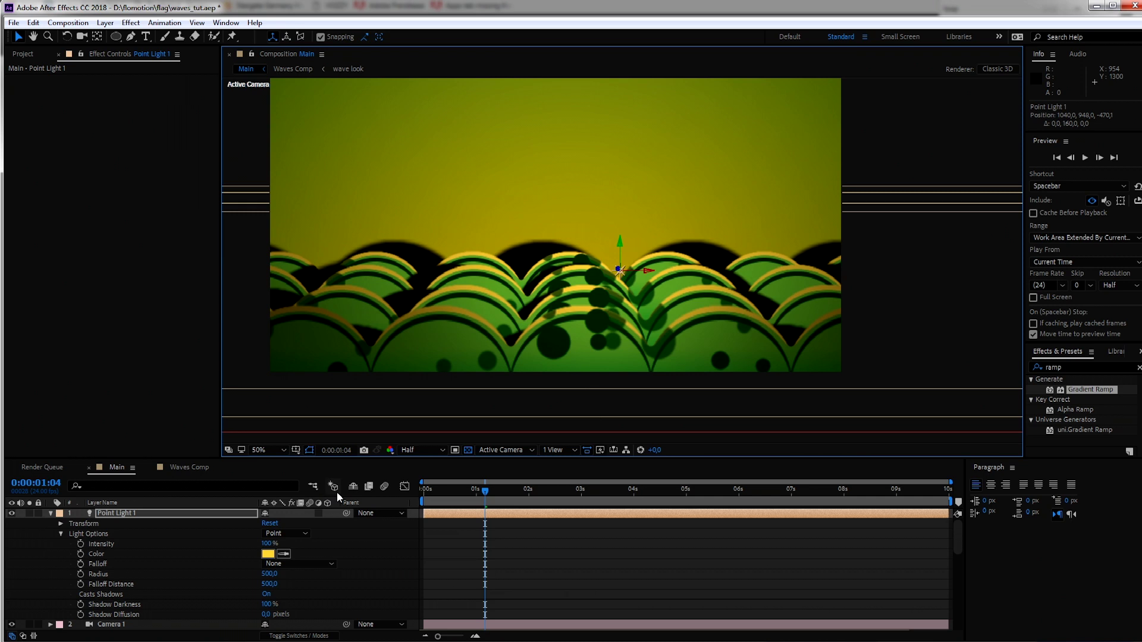
pyautogui.click(105, 594)
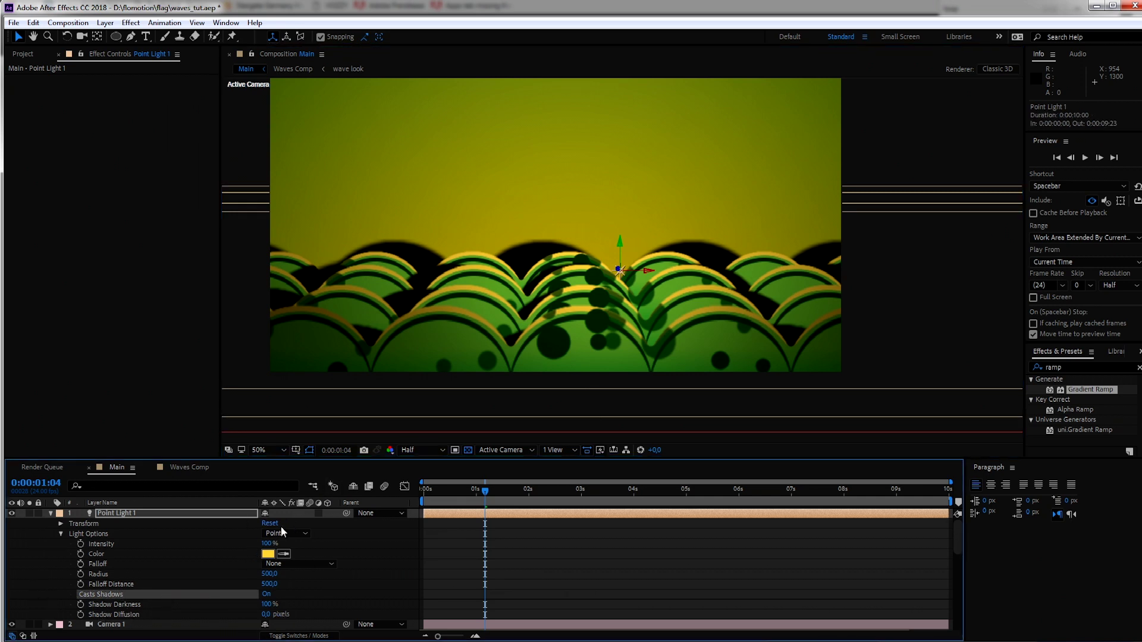
pyautogui.moveTo(269, 605); pyautogui.dragTo(262, 632)
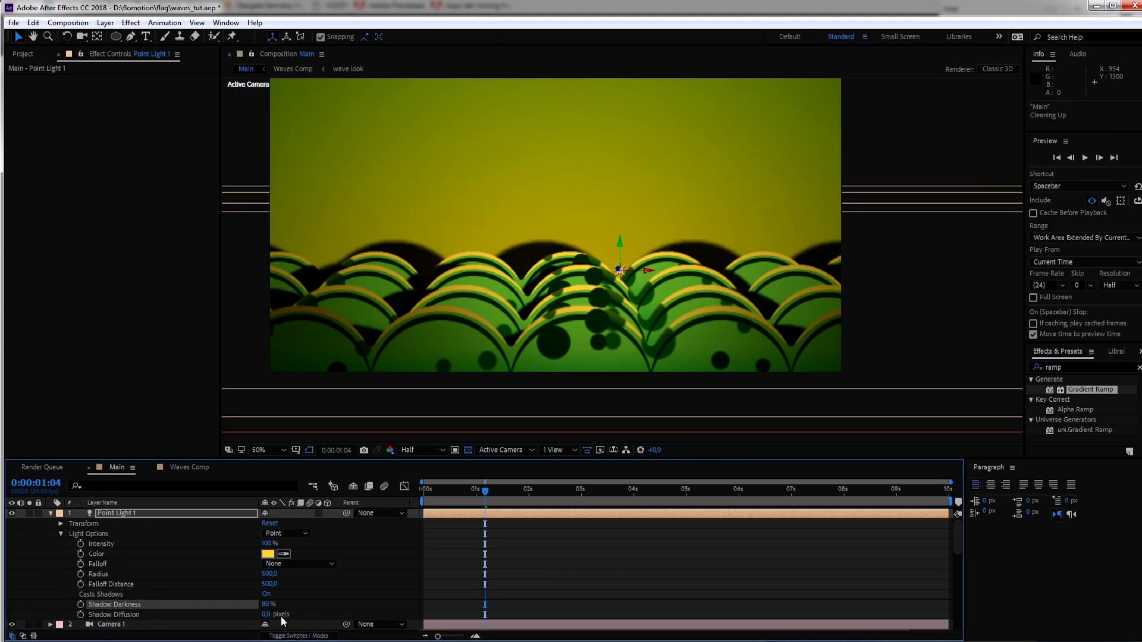
pyautogui.moveTo(269, 615)
pyautogui.mouseDown()
pyautogui.moveTo(320, 613)
pyautogui.moveTo(257, 606)
pyautogui.mouseUp()
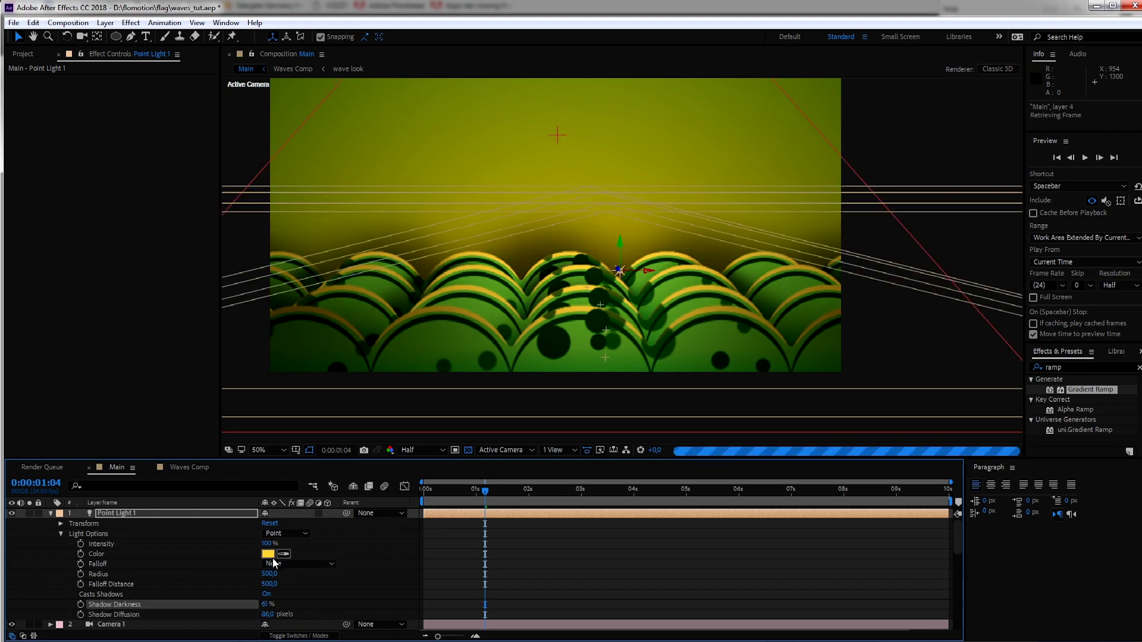
pyautogui.click(268, 553)
# Change the light colour to a paler cream yellow and collapse the light's properties
pyautogui.click(493, 254)
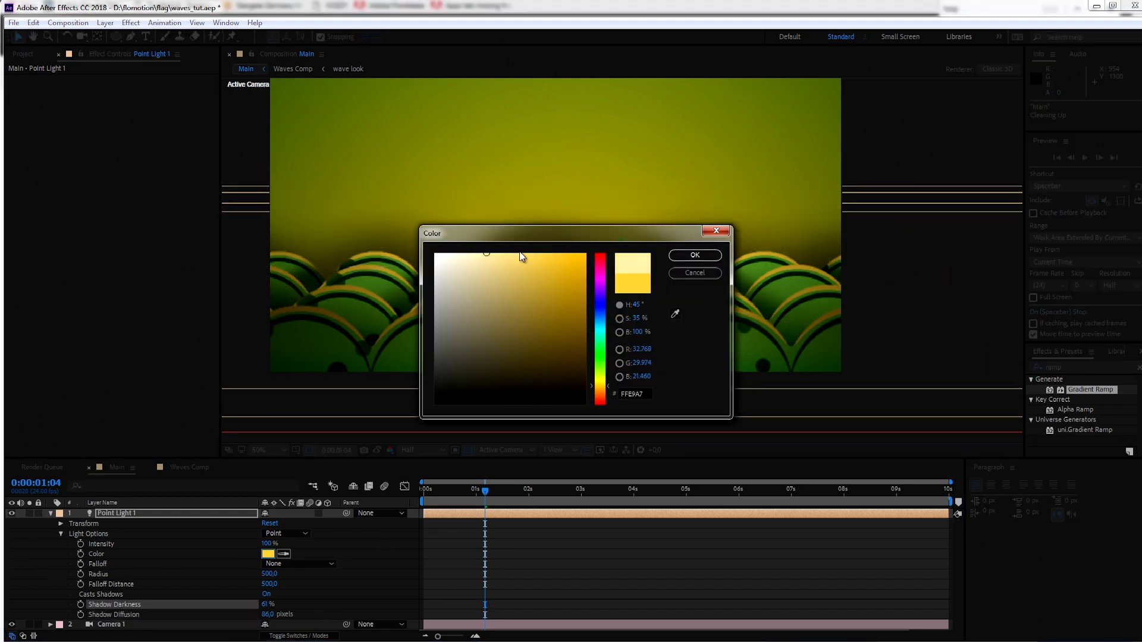
pyautogui.click(693, 256)
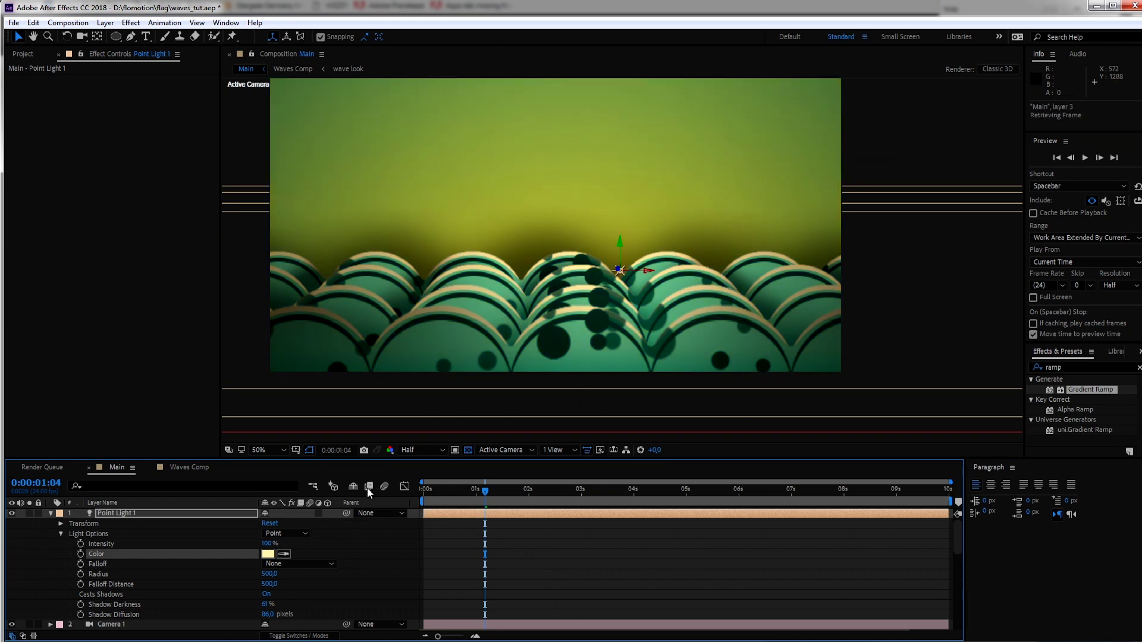
pyautogui.click(50, 513)
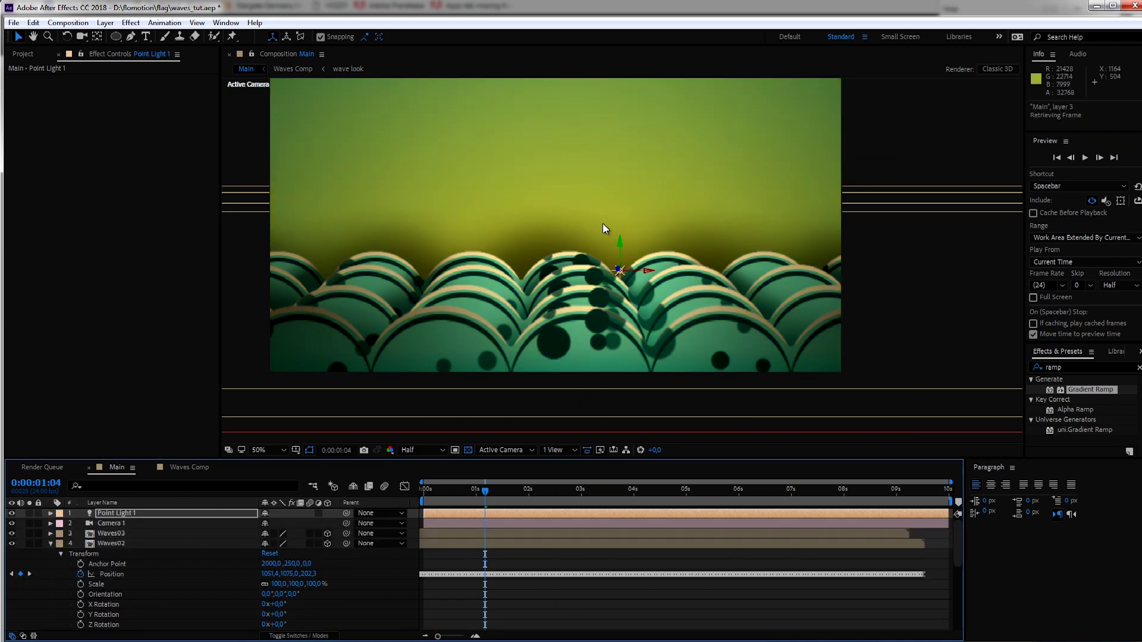
# Drag Medium Gray-Cyan Solid 1 further back and lower in 3D space behind the waves
pyautogui.hotkey('ctrl', '`')
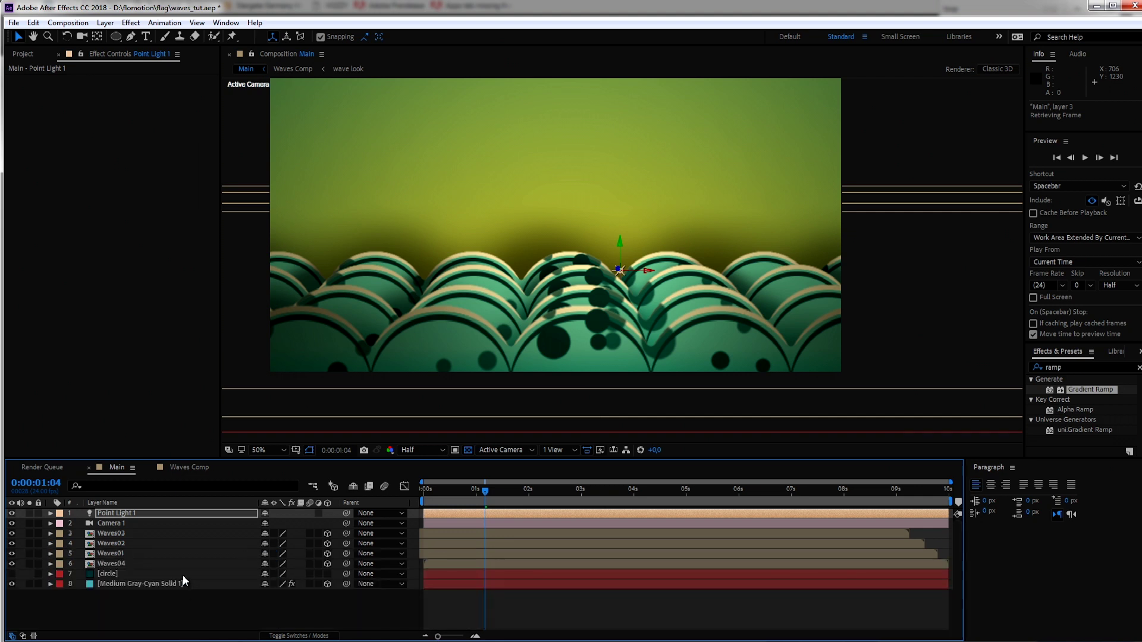
pyautogui.click(184, 584)
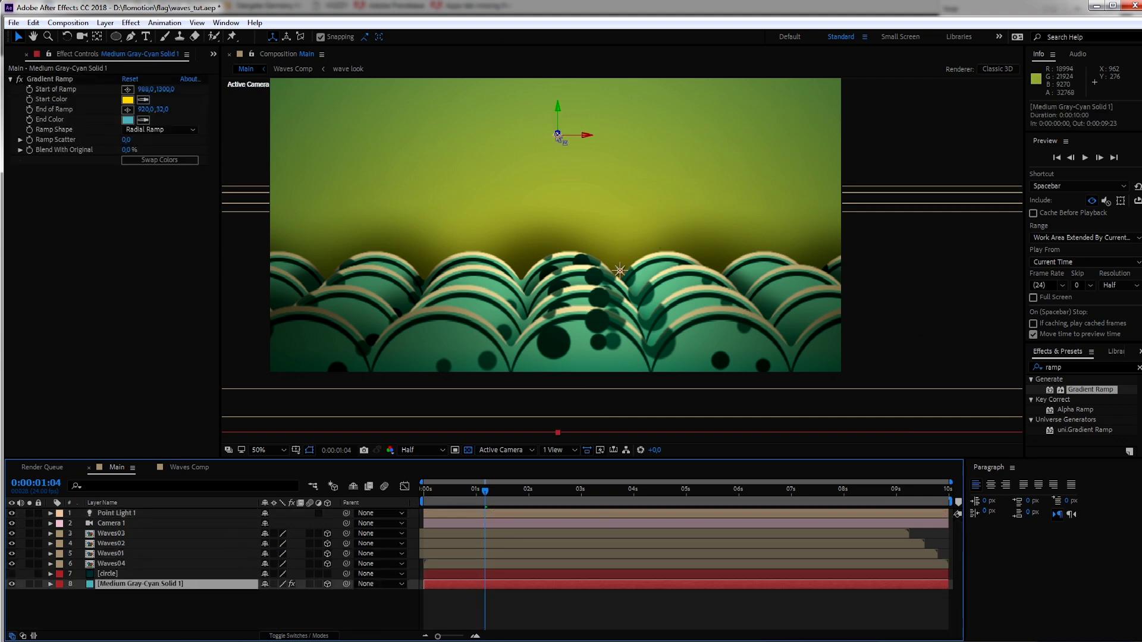
pyautogui.click(558, 134)
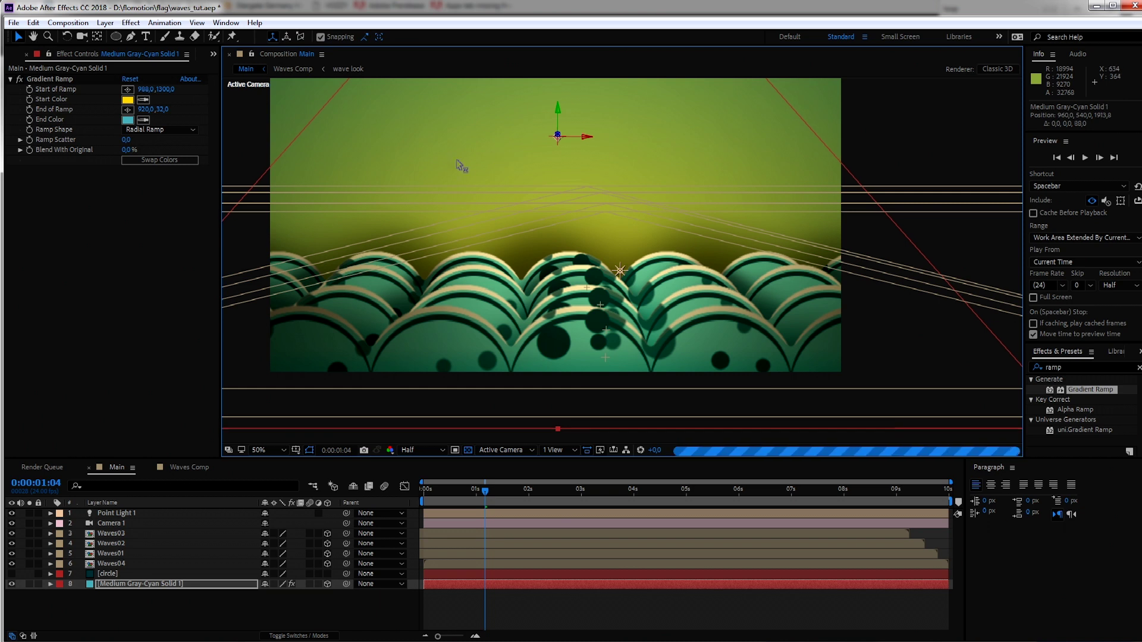
pyautogui.moveTo(452, 169); pyautogui.dragTo(84, 268)
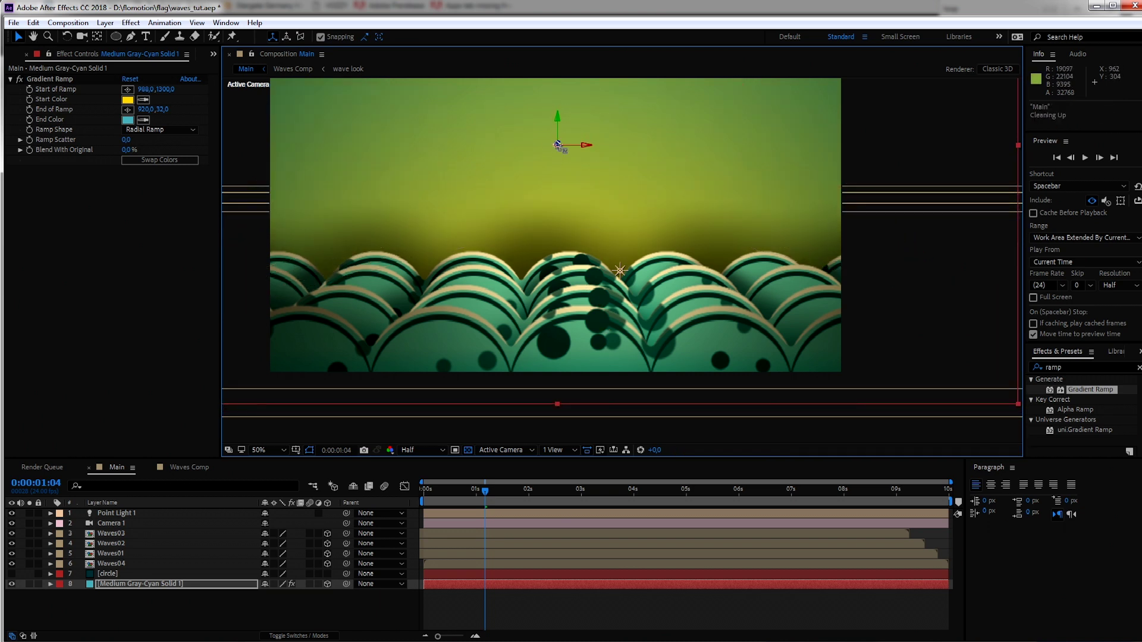
pyautogui.moveTo(557, 144); pyautogui.dragTo(416, 186)
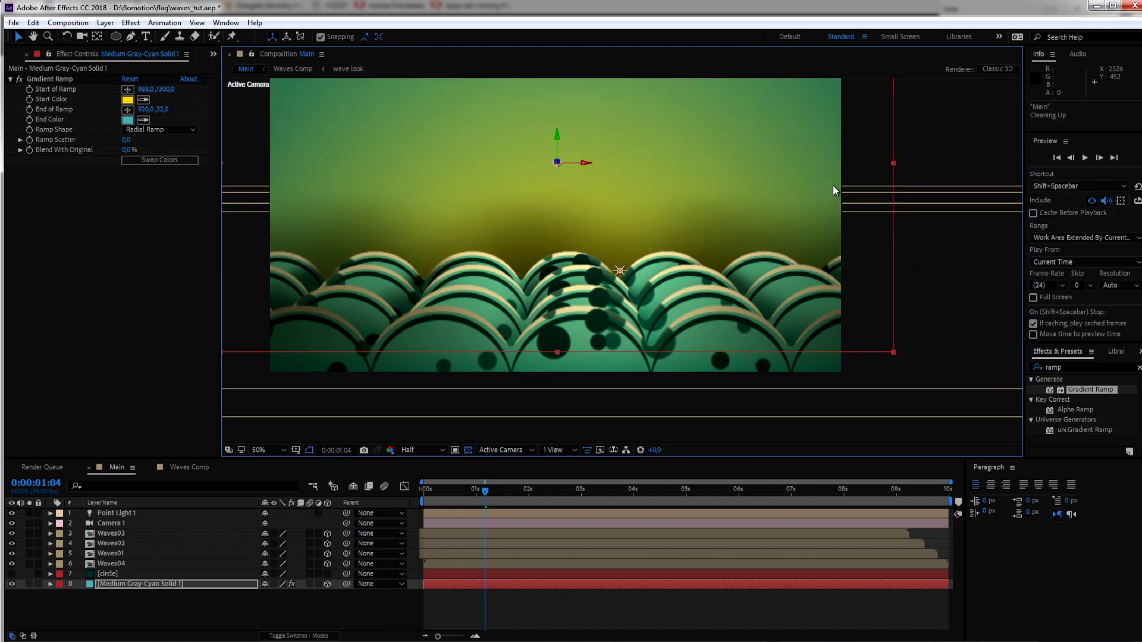
pyautogui.click(893, 294)
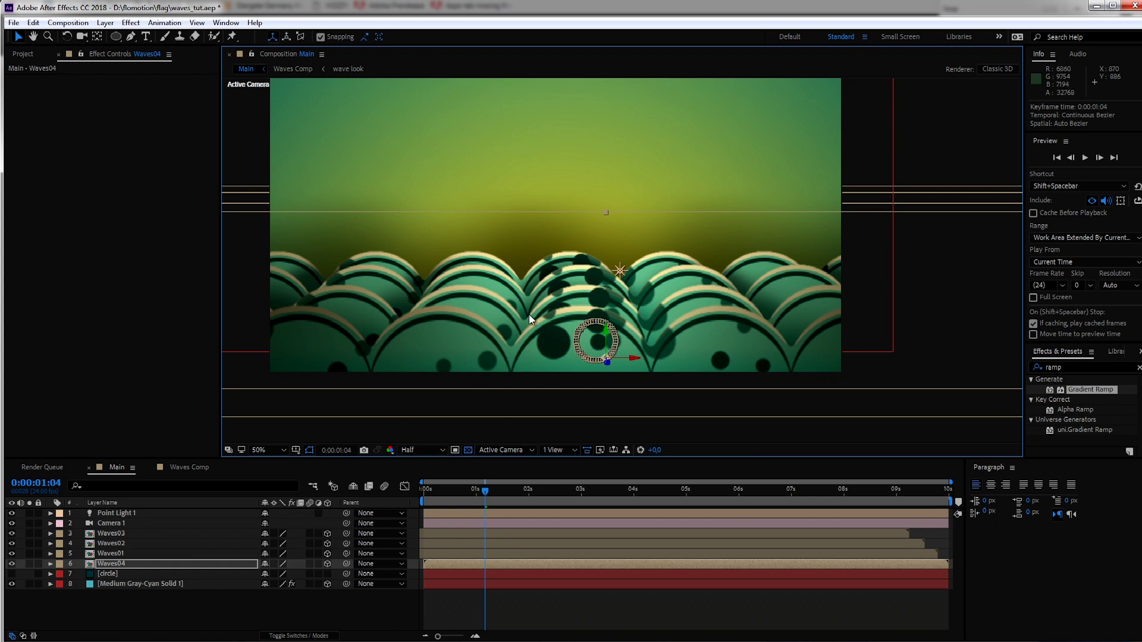
# Add a Camera 1 Position keyframe at 0 seconds
pyautogui.click(113, 523)
pyautogui.press('p')
pyautogui.press('Home')
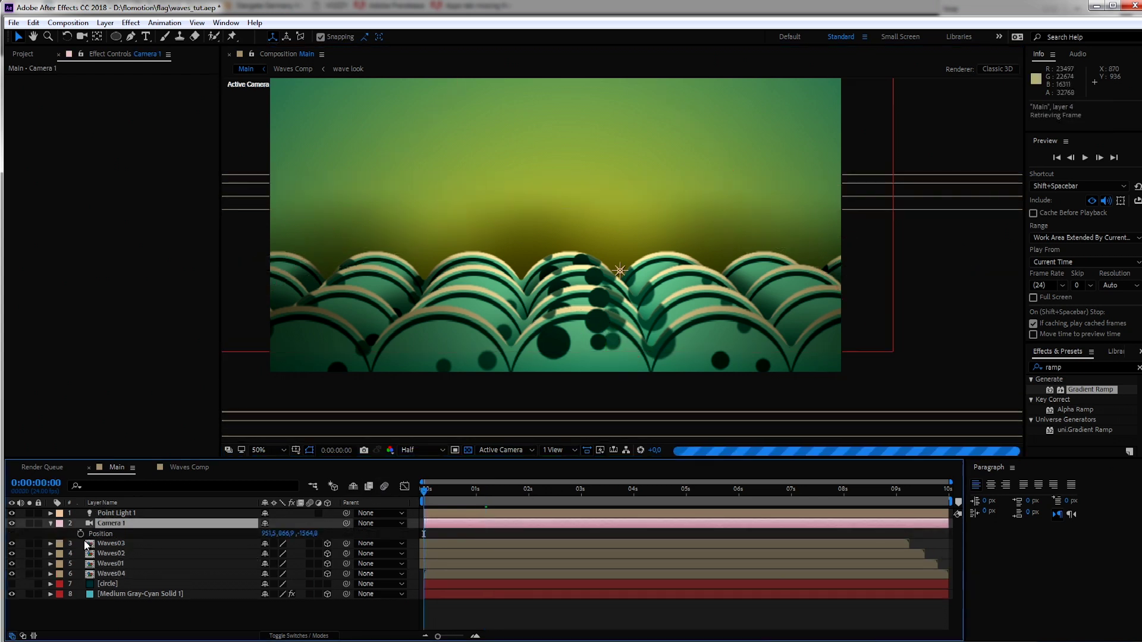
pyautogui.click(80, 534)
# At 9 seconds, dolly Camera 1 in toward the waves and angle it slightly
pyautogui.click(896, 489)
pyautogui.press('c')
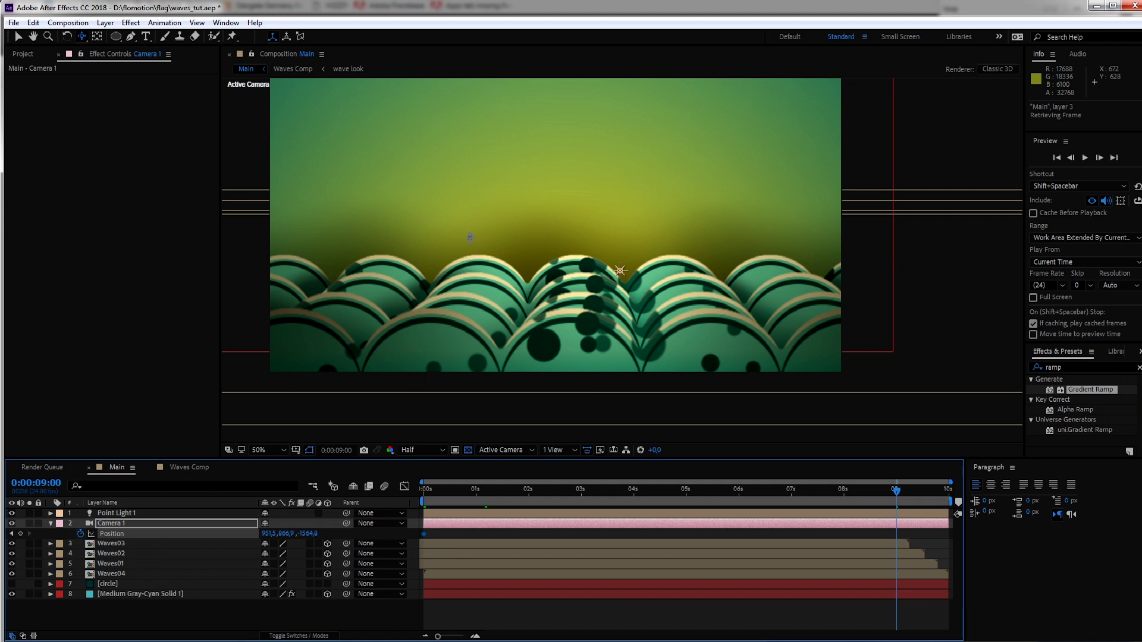
pyautogui.moveTo(470, 238); pyautogui.dragTo(555, 158)
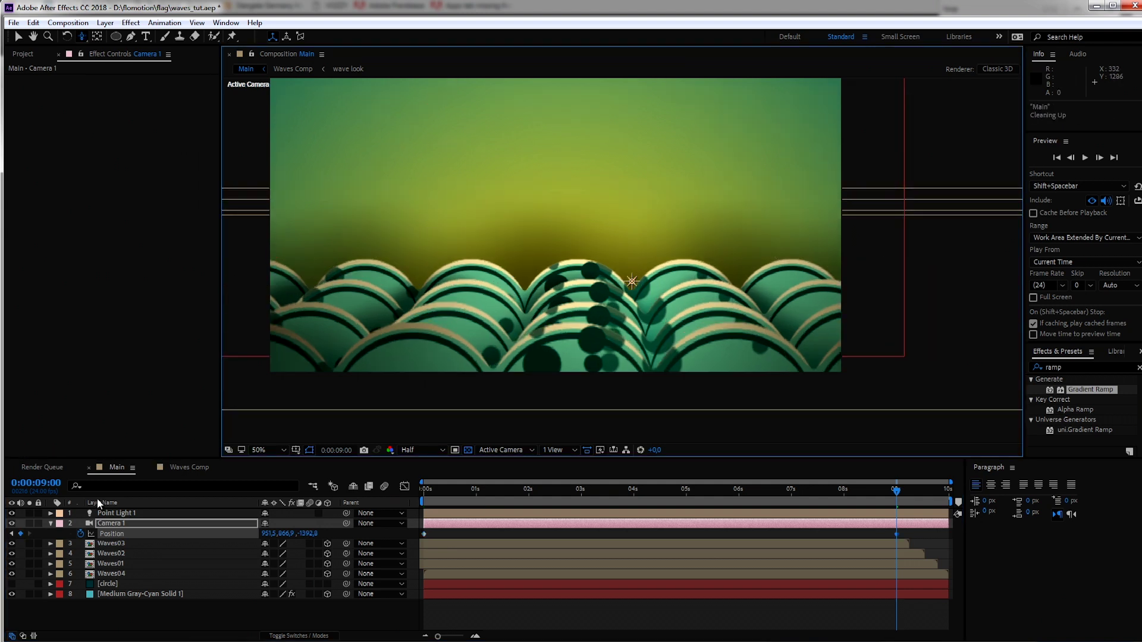
pyautogui.click(51, 524)
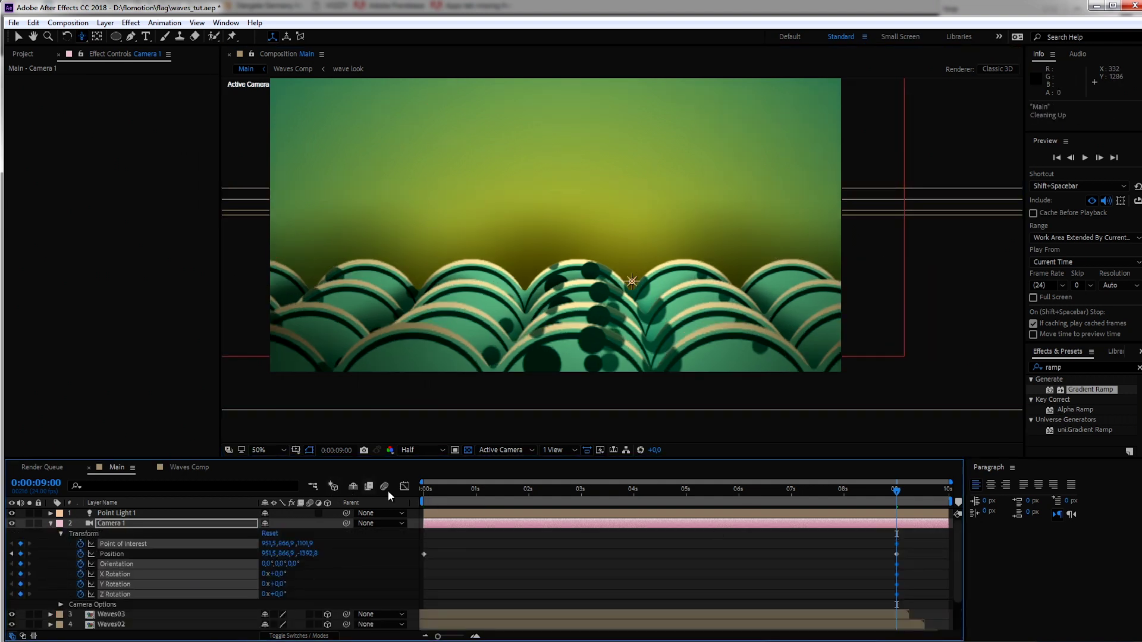
pyautogui.moveTo(514, 283); pyautogui.dragTo(514, 279)
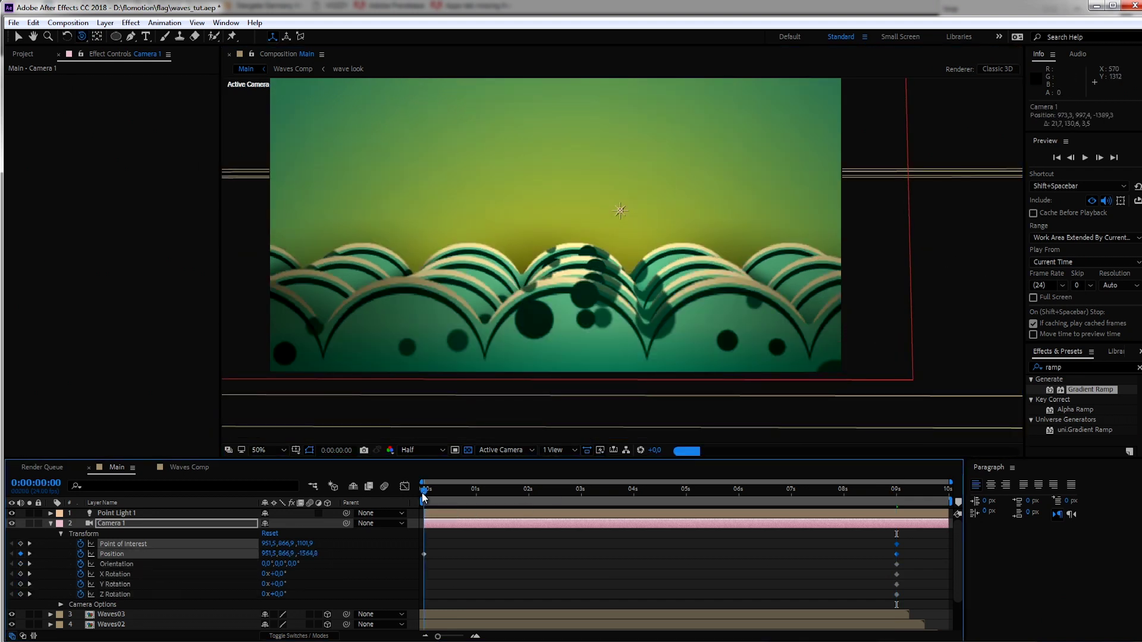
# Reset the camera's transform at 0 seconds, then move the time to 0:00:04:14
pyautogui.press('Home')
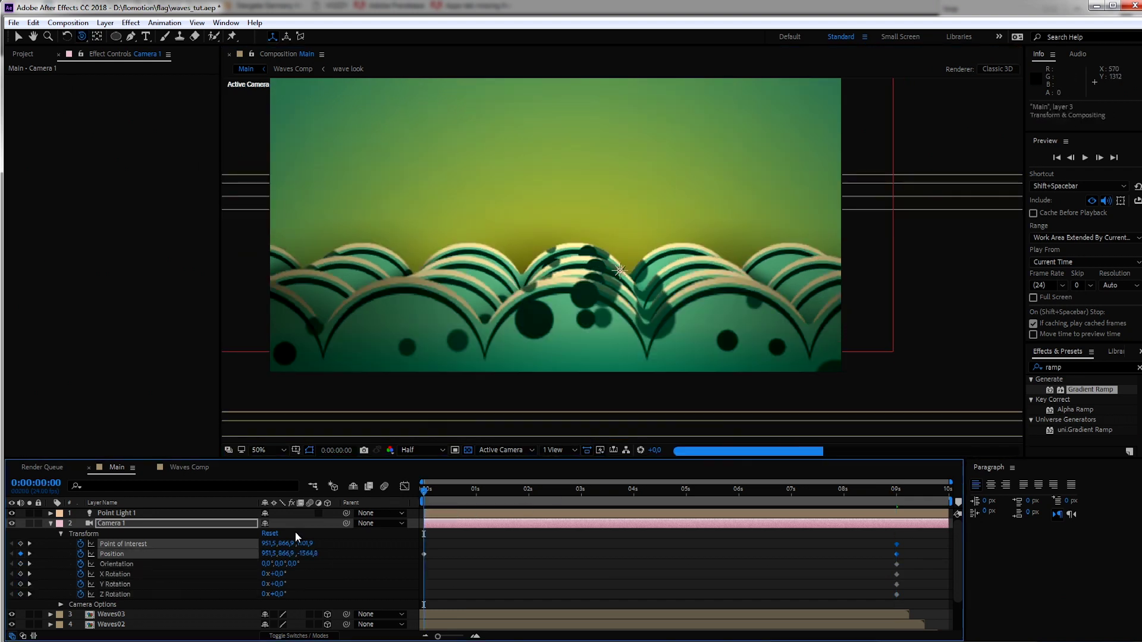
pyautogui.click(277, 534)
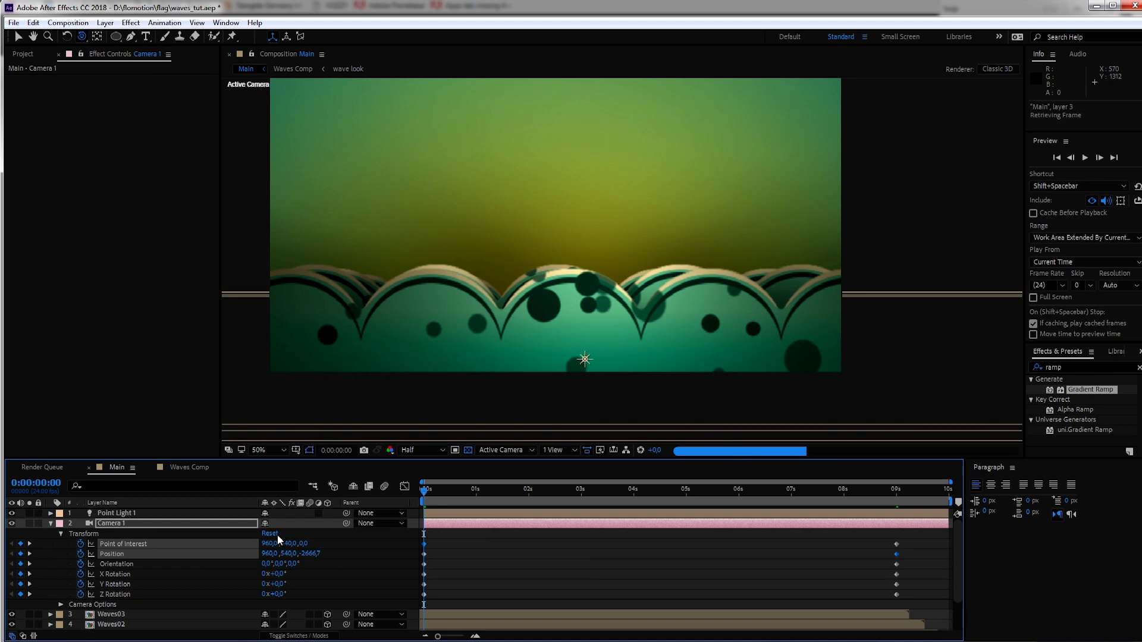
pyautogui.press('v')
pyautogui.click(931, 389)
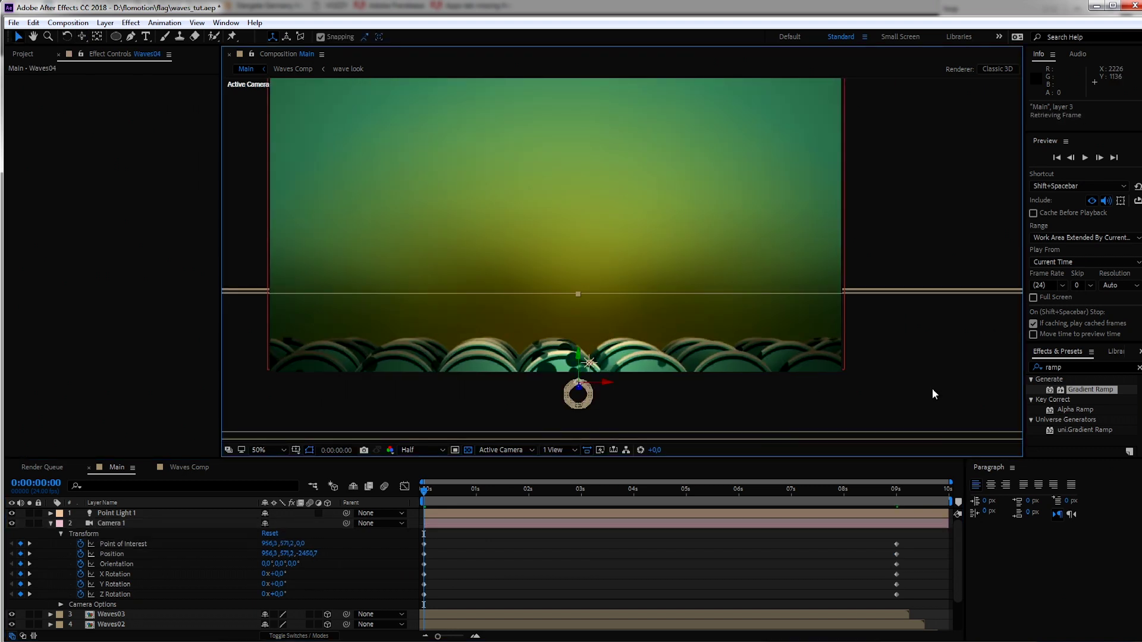
pyautogui.click(665, 488)
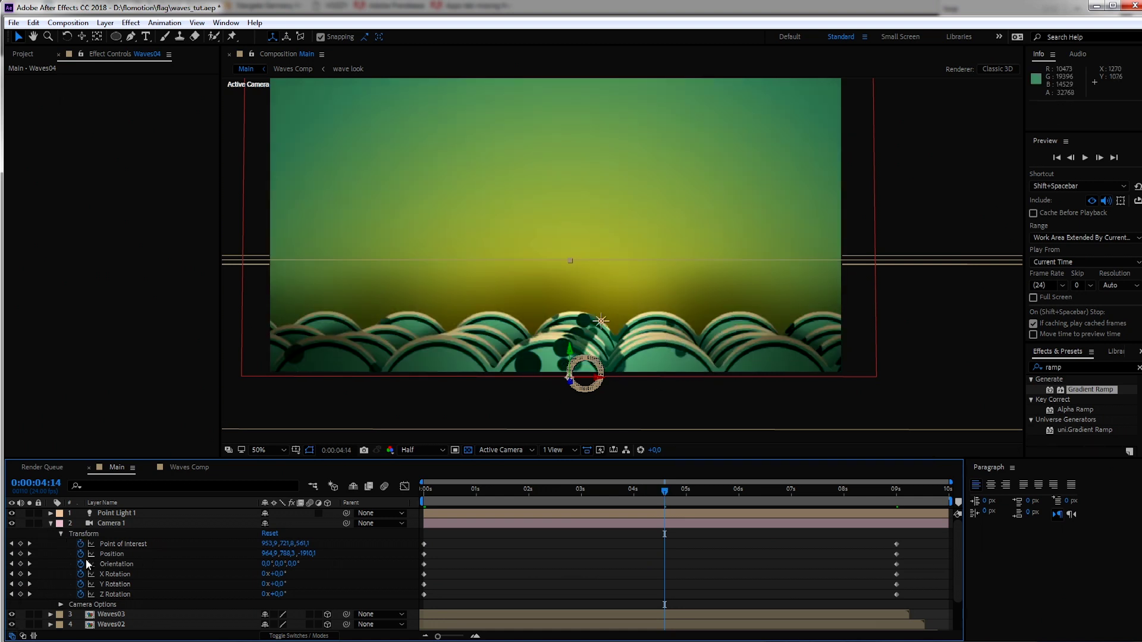
# Turn on Camera 1 depth of field: aperture 218.3 px, blur 158%, focus distance 2631.7 px
pyautogui.click(61, 604)
pyautogui.scroll(-3, 206, 514)
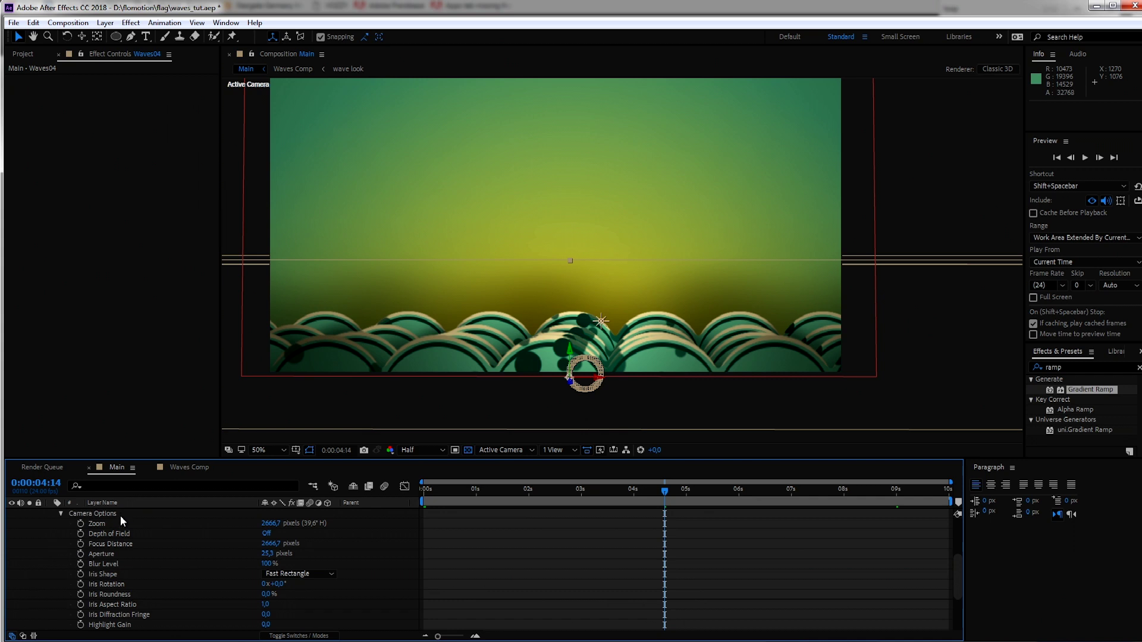
pyautogui.click(270, 534)
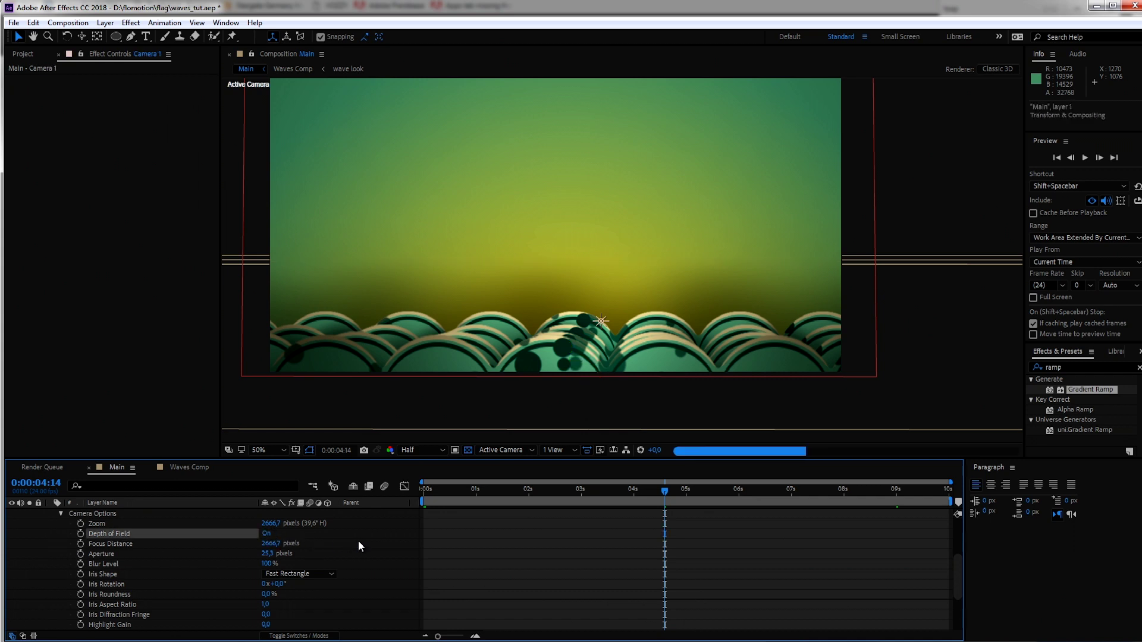
pyautogui.scroll(2, 606, 375)
pyautogui.press('v')
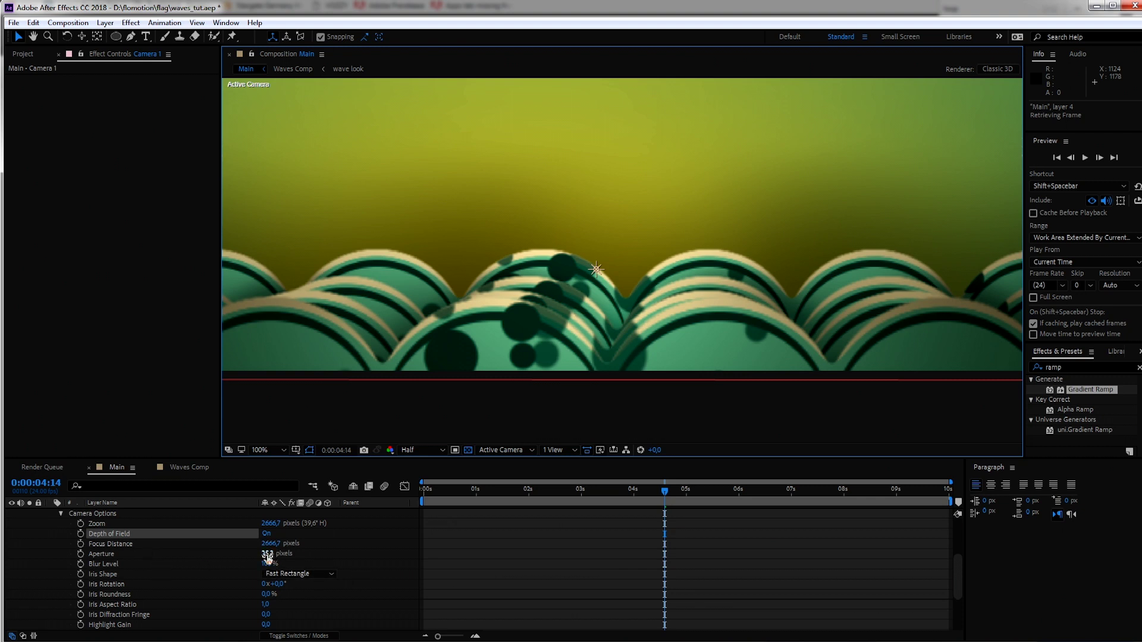
pyautogui.moveTo(268, 558); pyautogui.dragTo(383, 556)
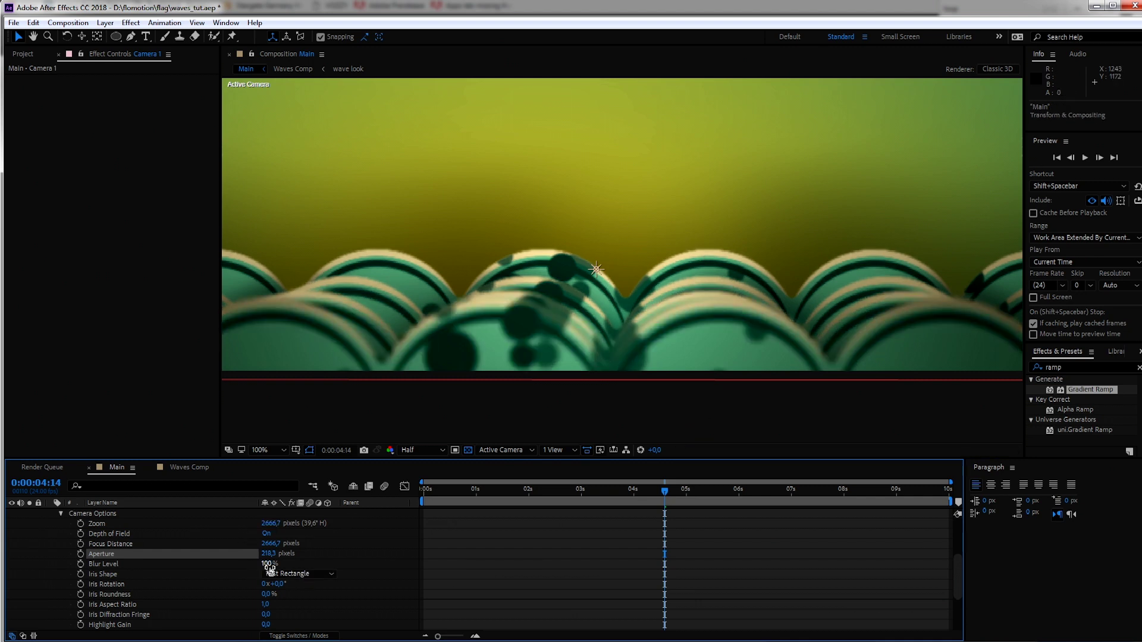
pyautogui.moveTo(268, 565); pyautogui.dragTo(301, 570)
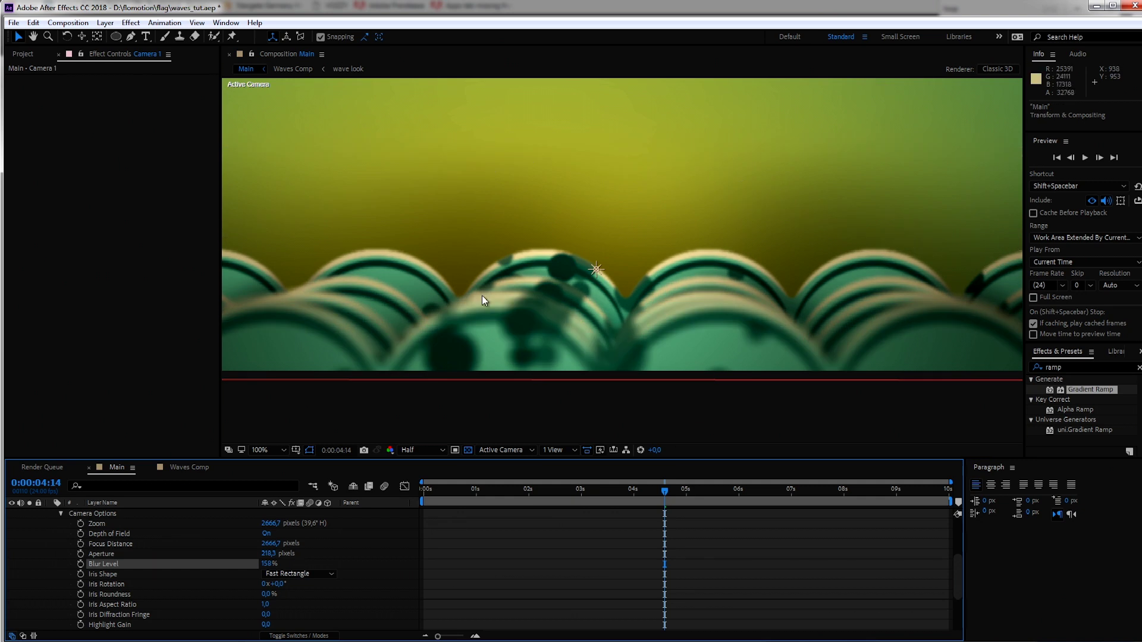
pyautogui.moveTo(277, 547); pyautogui.dragTo(255, 545)
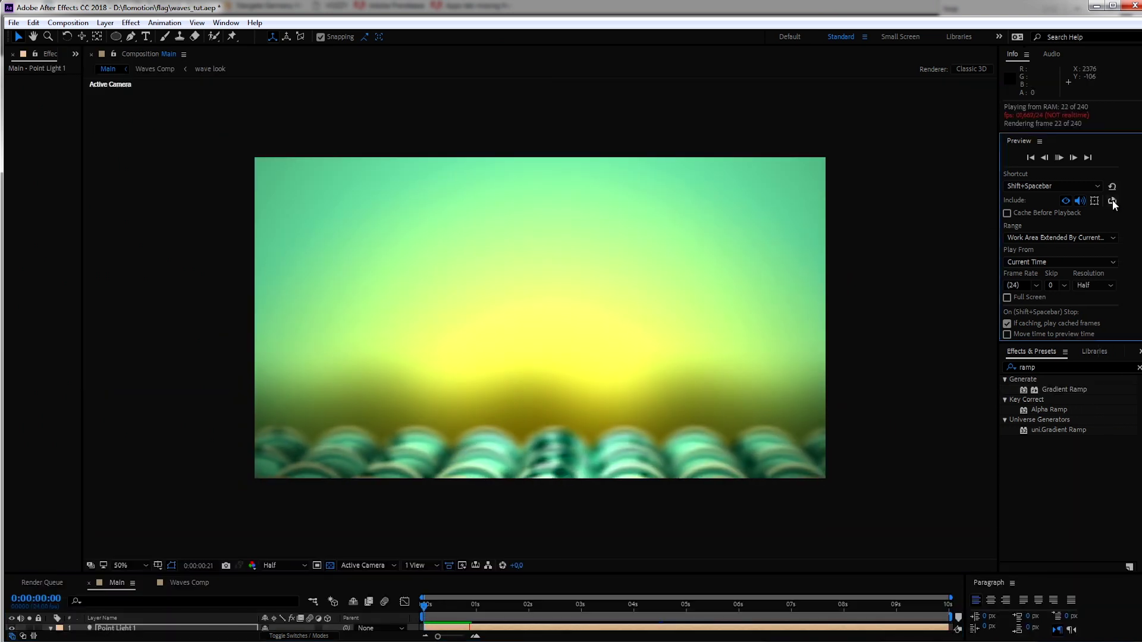